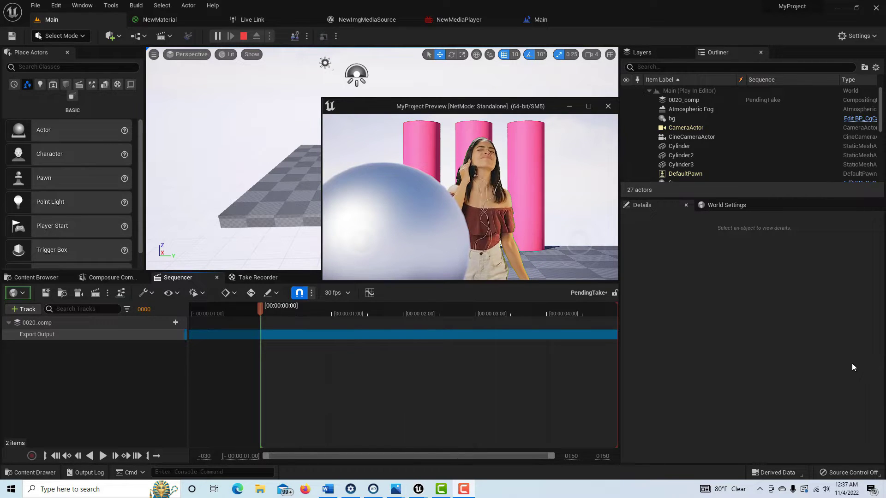
# Step: Close the running preview window and exit the currently open project
pyautogui.click(608, 106)
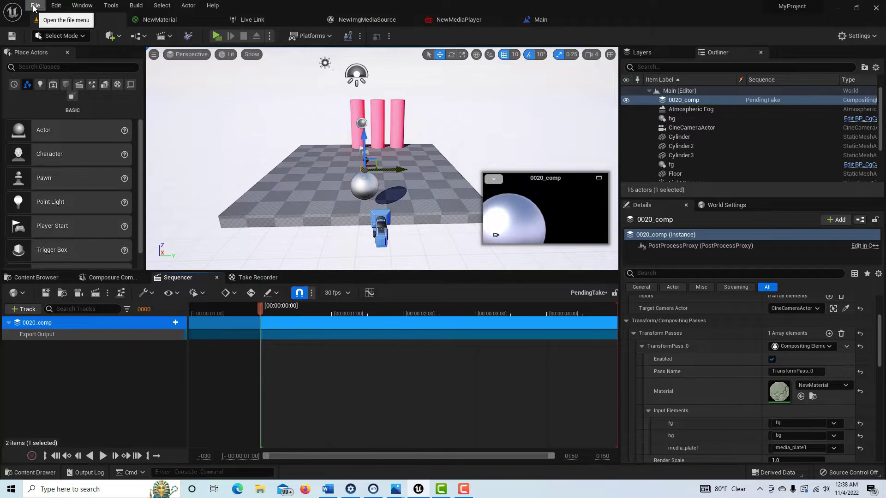
pyautogui.click(35, 5)
pyautogui.click(60, 231)
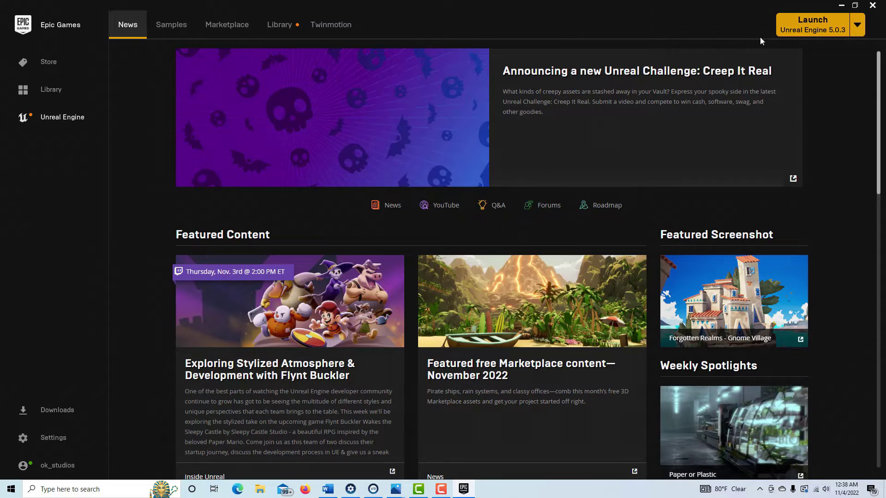
# Step: Launch Unreal Engine 5.0.3 and create a Blank Film / Video & Live Events project named Composure3 without starter content
pyautogui.click(805, 29)
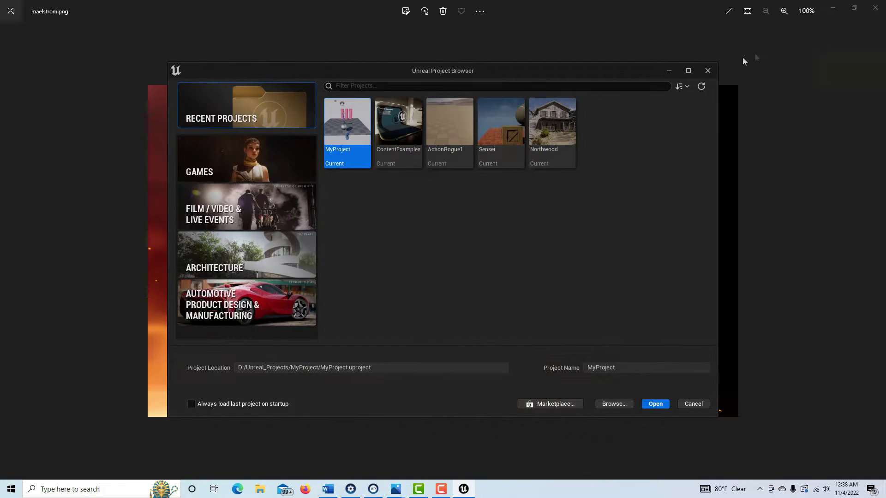
pyautogui.click(227, 210)
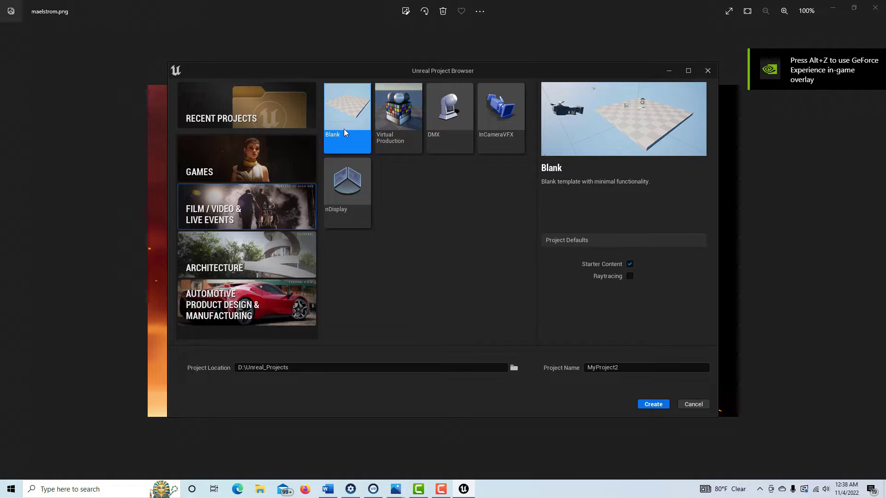
pyautogui.click(605, 368)
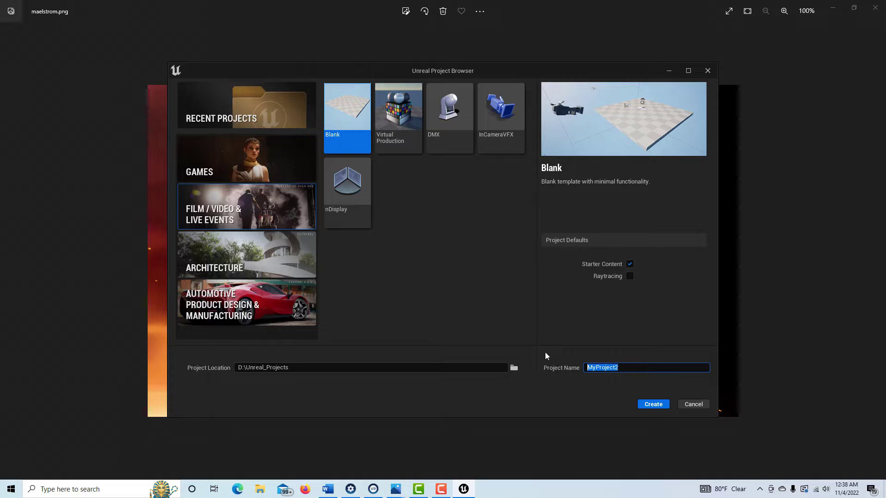
pyautogui.write('Composure3')
pyautogui.click(630, 264)
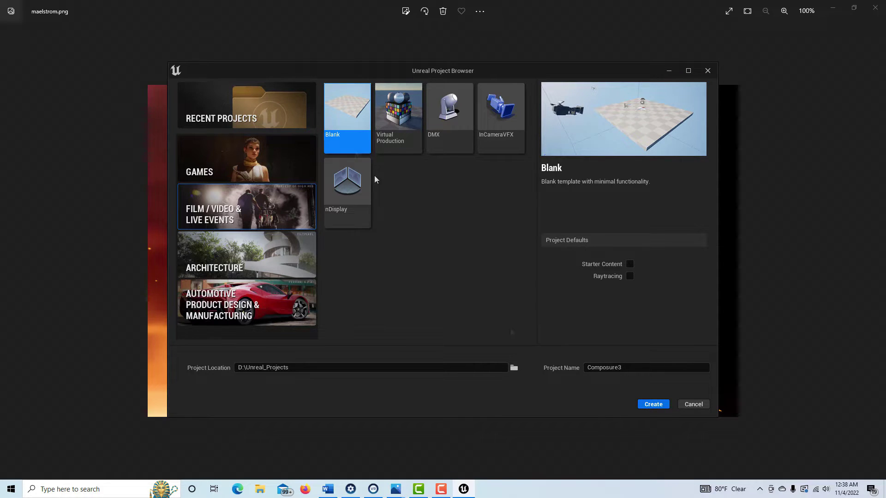
pyautogui.click(656, 405)
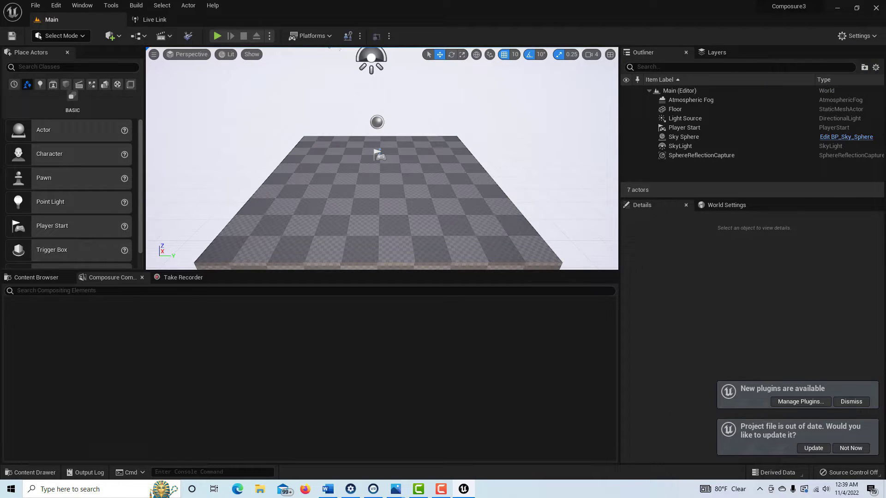
# Step: Dismiss the new plugins notification and update the out-of-date project file
pyautogui.click(851, 402)
pyautogui.click(813, 447)
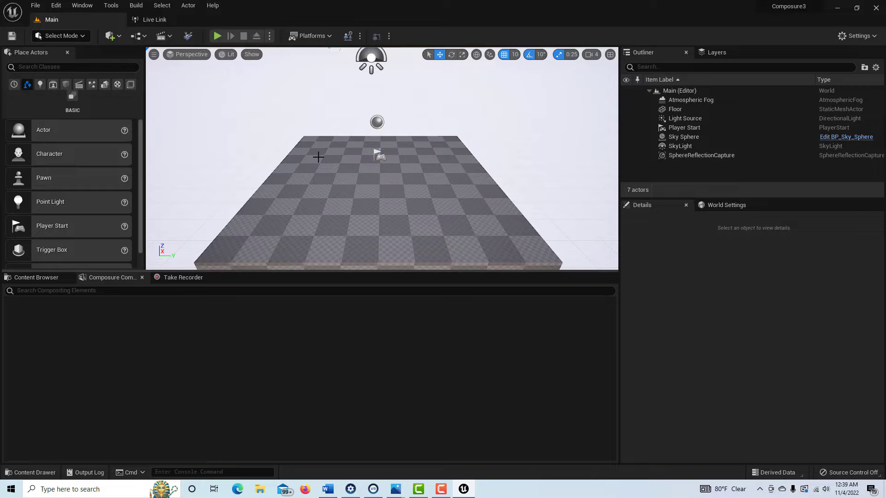
# Step: Enable "Orbit camera around selection" in the editor preferences
pyautogui.click(57, 6)
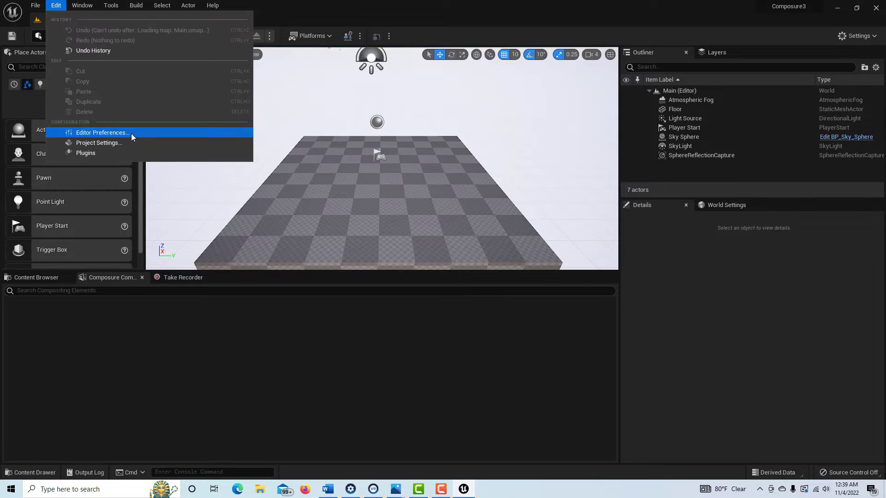
pyautogui.click(132, 134)
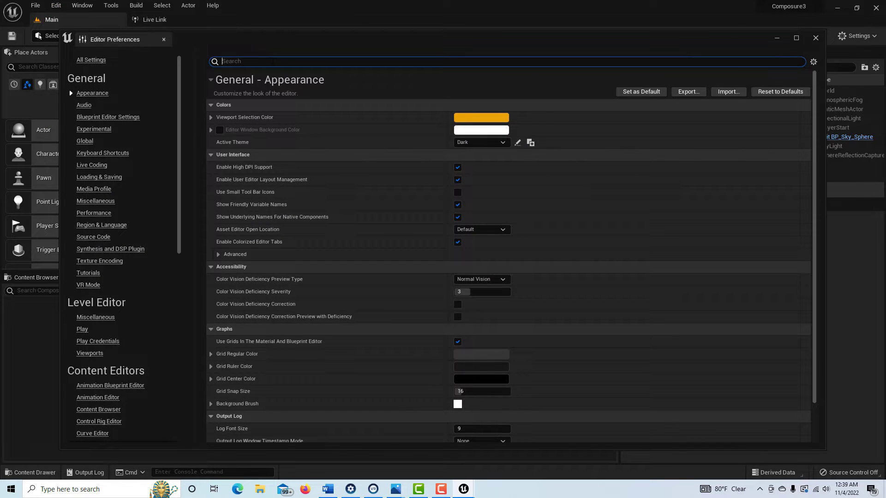
pyautogui.write('orbit')
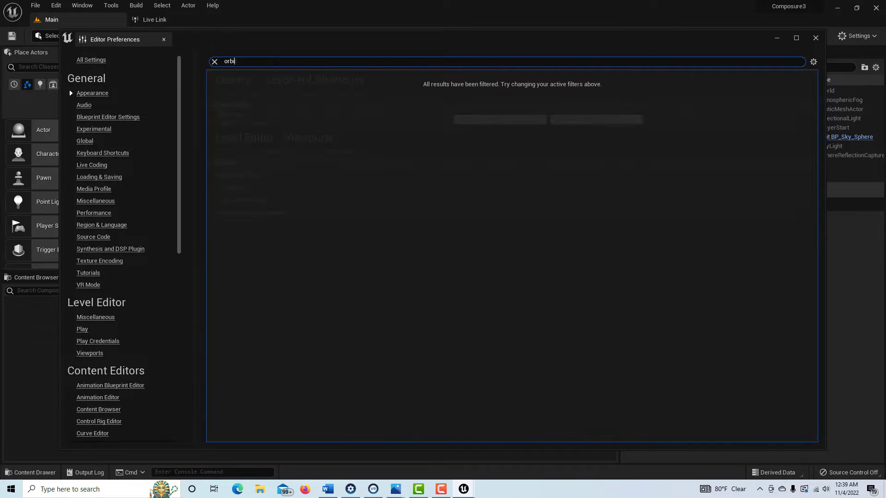
pyautogui.click(458, 213)
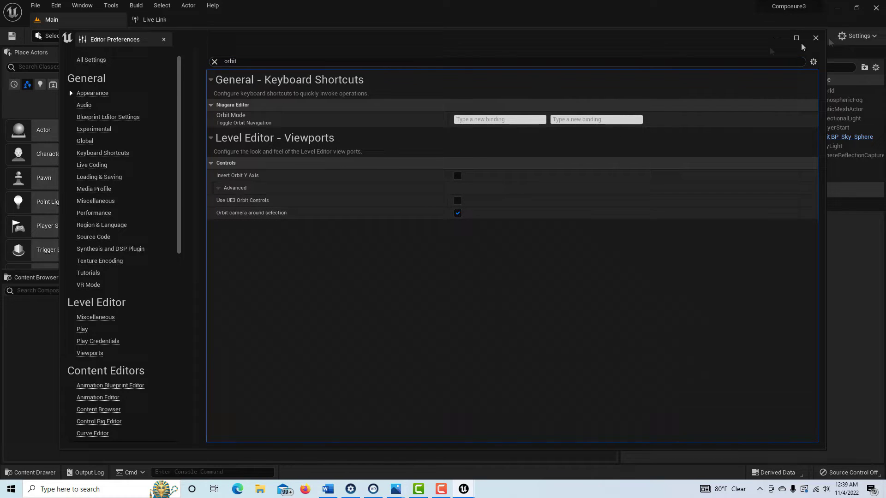
pyautogui.click(779, 40)
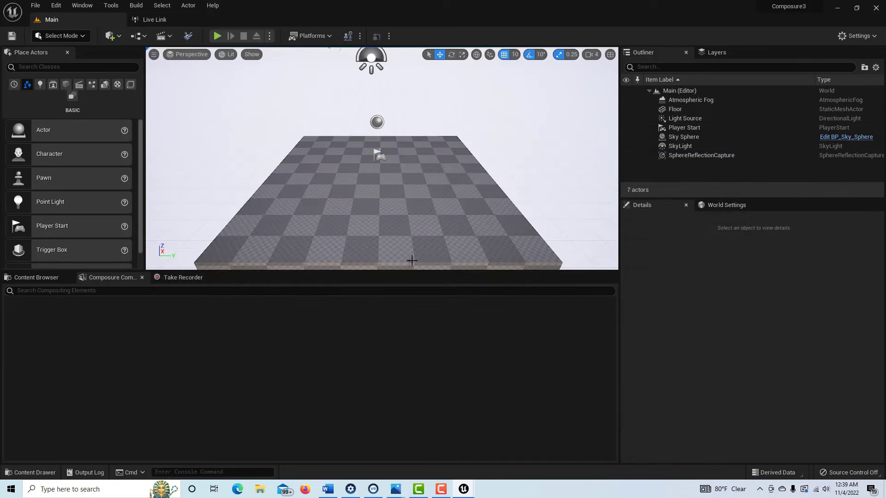
# Step: Add a cylinder to the level and scale it to 0.75 in Y and 4.0 in Z
pyautogui.moveTo(421, 231)
pyautogui.keyDown('alt'); pyautogui.mouseDown()
pyautogui.moveTo(402, 232)
pyautogui.moveTo(439, 231)
pyautogui.moveTo(383, 233)
pyautogui.moveTo(416, 230)
pyautogui.moveTo(415, 245)
pyautogui.moveTo(416, 236)
pyautogui.mouseUp(); pyautogui.keyUp('alt')
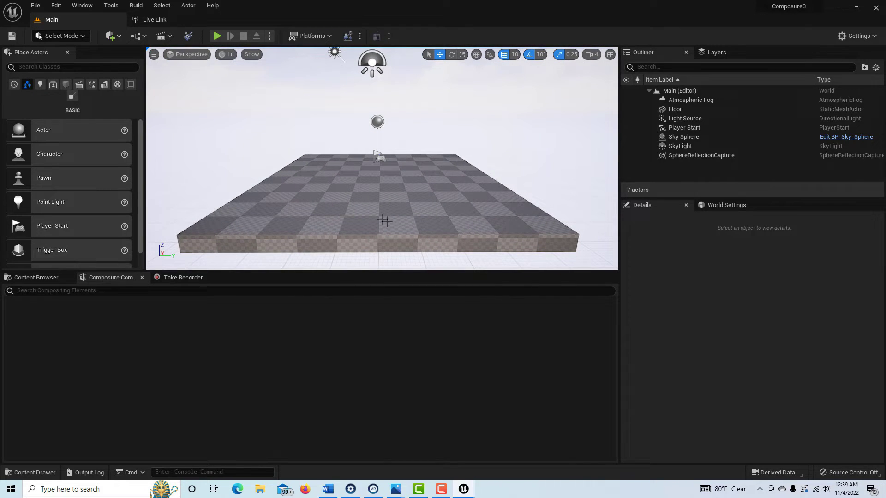
pyautogui.click(118, 40)
pyautogui.moveTo(154, 145)
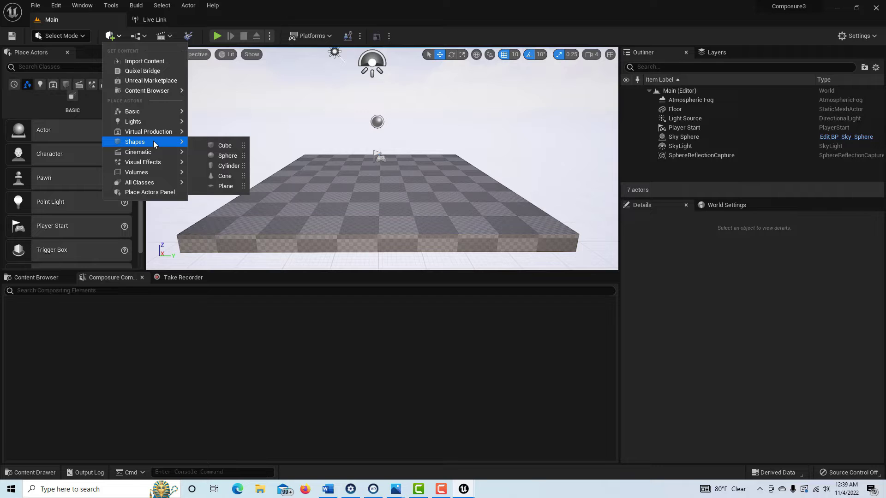
pyautogui.click(228, 166)
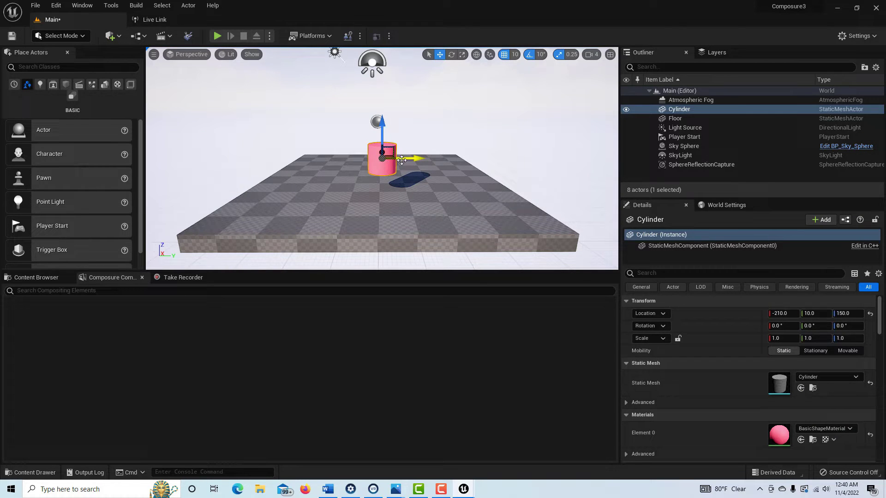
pyautogui.press('e')
pyautogui.press('r')
pyautogui.moveTo(382, 128); pyautogui.dragTo(382, 94)
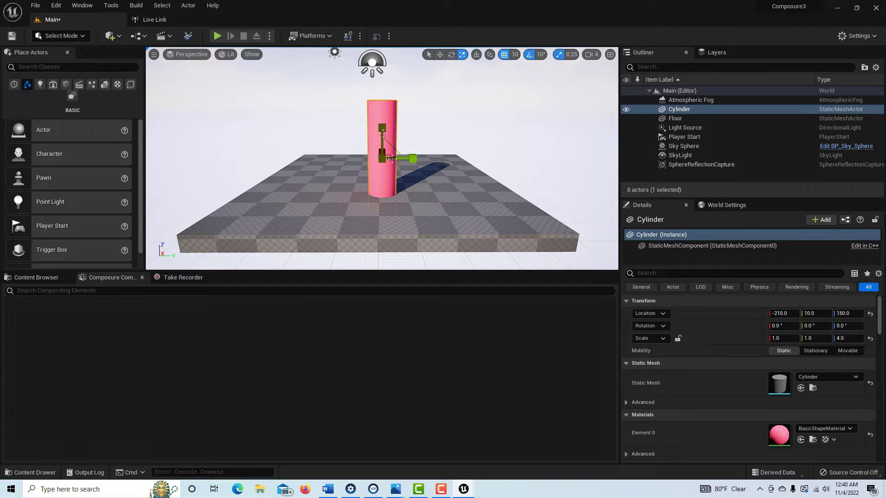
pyautogui.moveTo(413, 159); pyautogui.dragTo(401, 159)
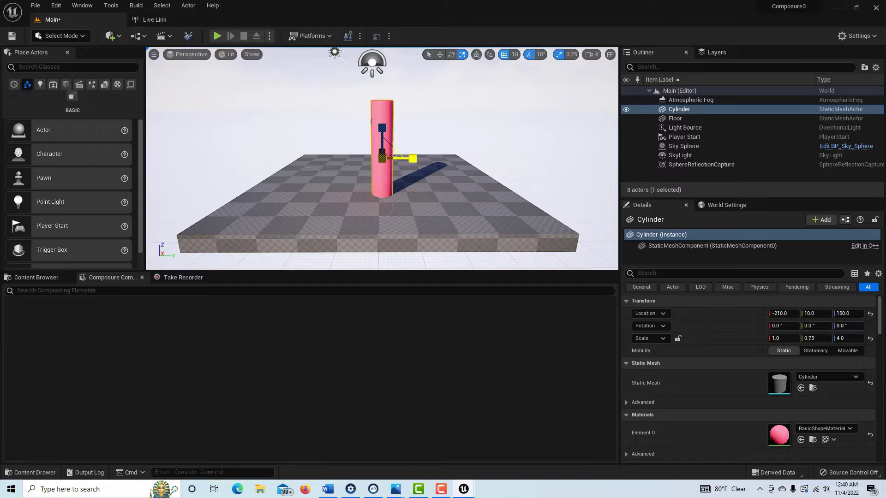
# Step: Move the cylinder to about X 465 at the far end of the floor and duplicate it along Y into a row of four
pyautogui.press('w')
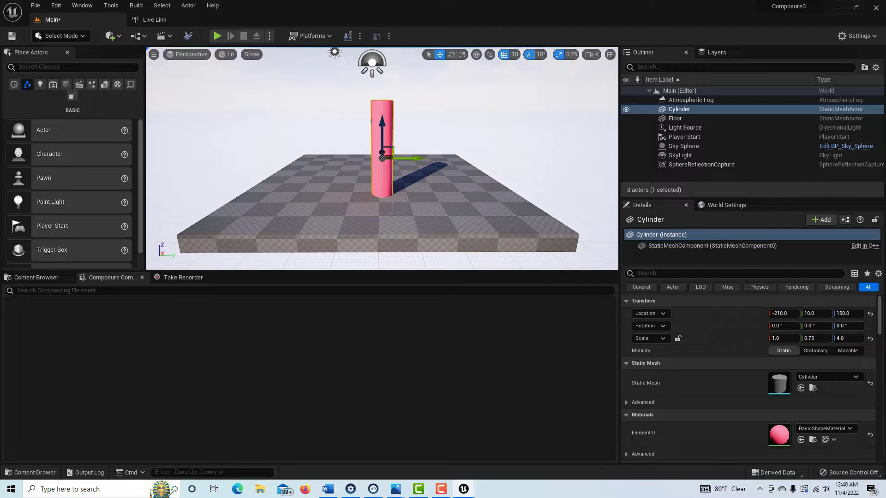
pyautogui.moveTo(775, 315); pyautogui.dragTo(859, 314)
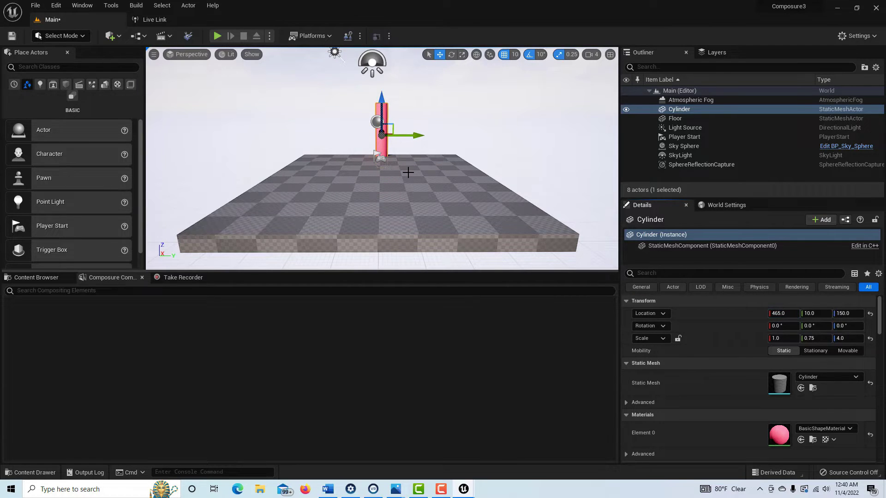
pyautogui.keyDown('alt'); pyautogui.moveTo(410, 140); pyautogui.dragTo(388, 139); pyautogui.keyUp('alt')
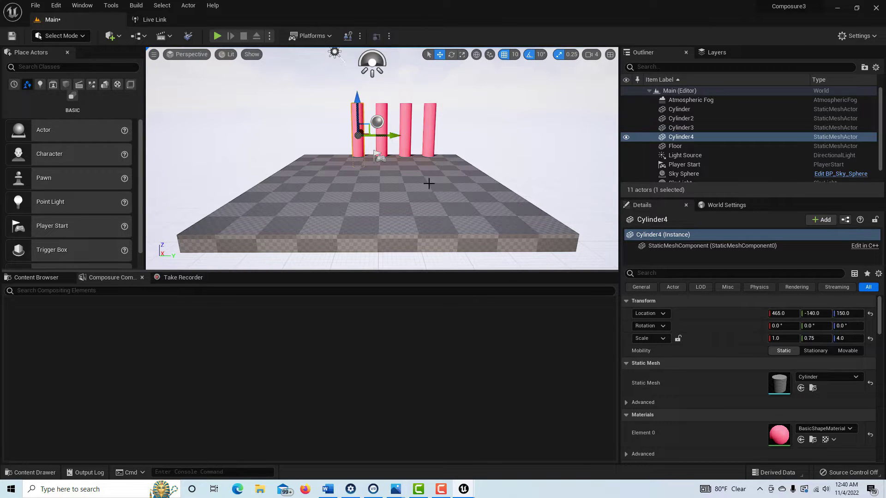
# Step: Add a sphere and move it in front of the cylinders to about X -555, Y 0
pyautogui.click(120, 36)
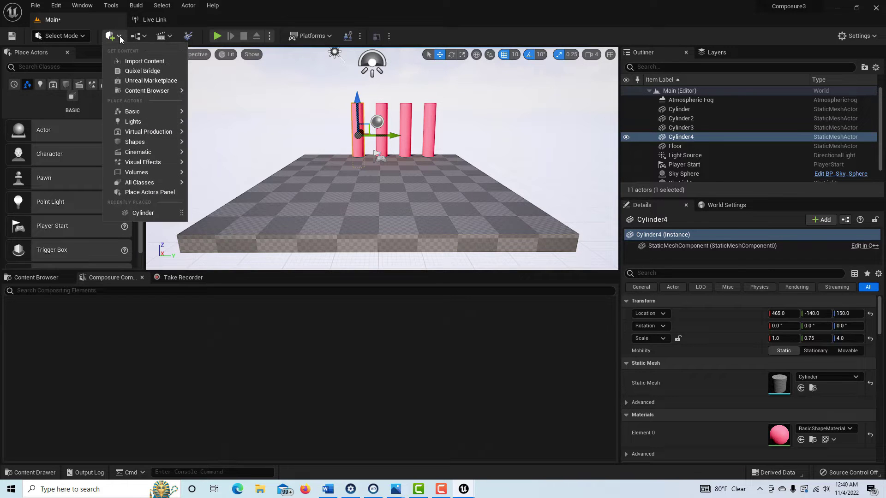
pyautogui.moveTo(157, 146)
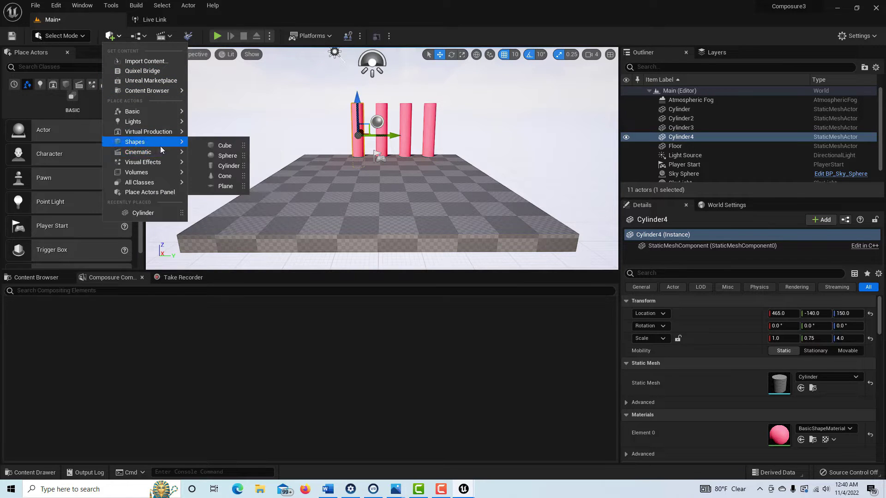
pyautogui.click(228, 156)
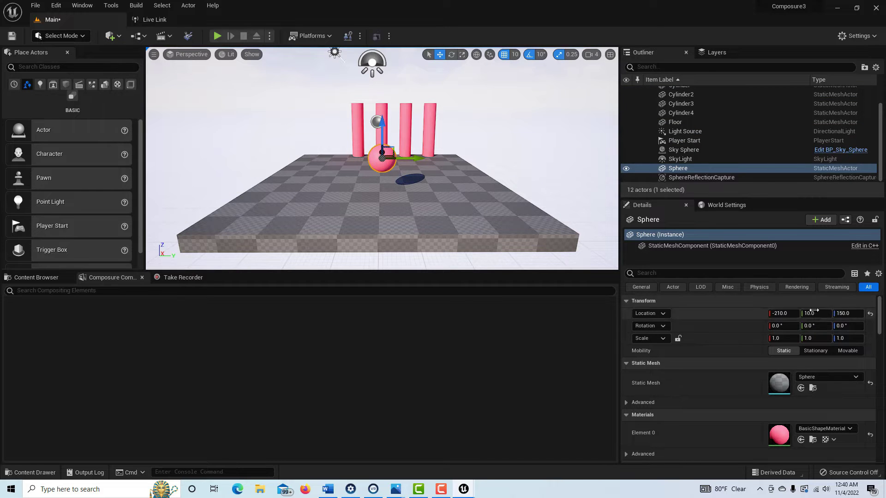
pyautogui.moveTo(783, 313); pyautogui.dragTo(704, 313)
pyautogui.moveTo(814, 314); pyautogui.dragTo(805, 313)
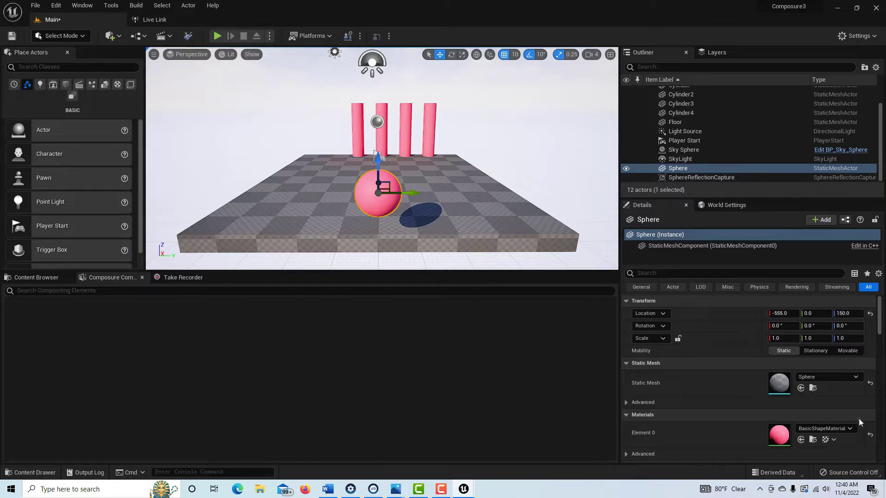
# Step: Replace the sphere's material with BasicShapeMaterial_Inst
pyautogui.scroll(-3, 860, 419)
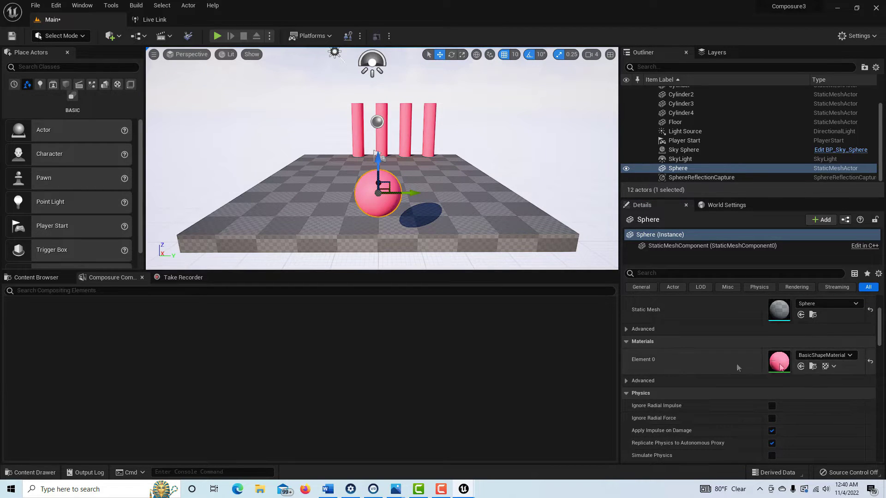
pyautogui.doubleClick(780, 361)
pyautogui.click(850, 355)
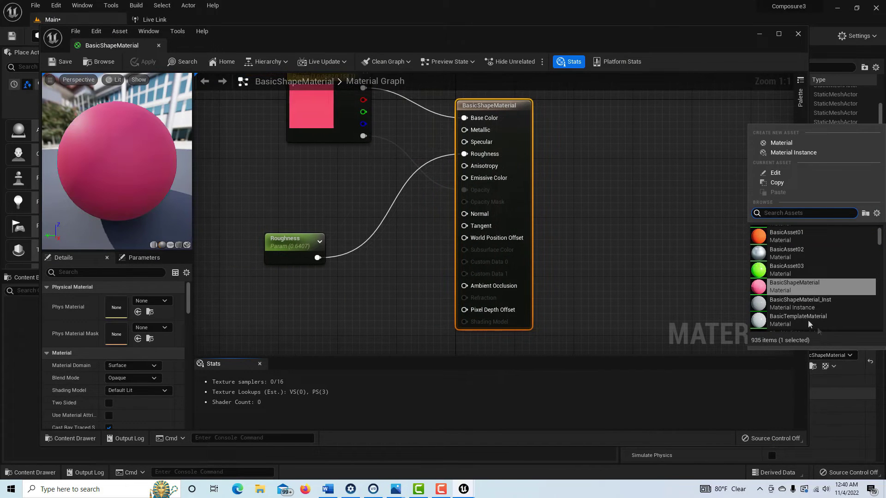
pyautogui.click(765, 302)
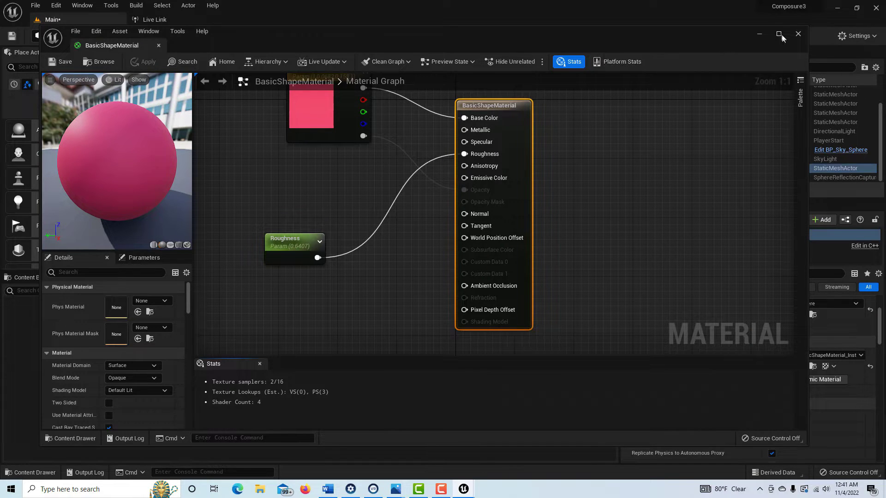
pyautogui.click(798, 34)
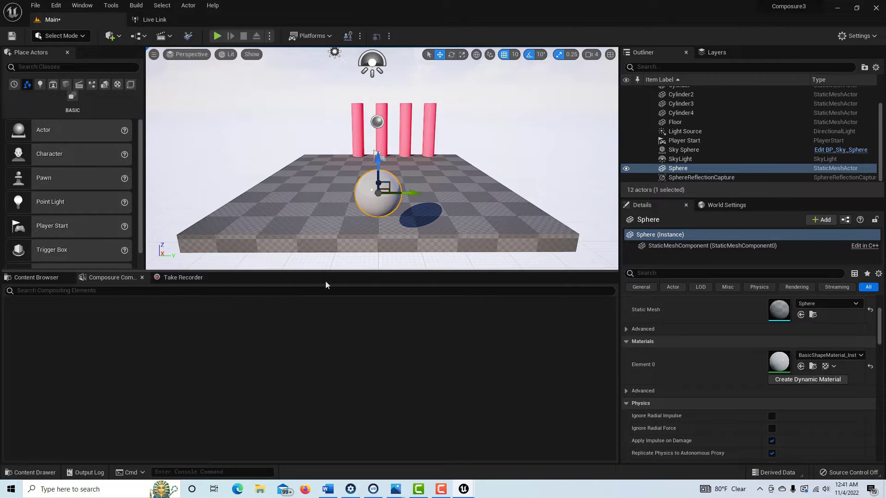
pyautogui.scroll(-3, 880, 346)
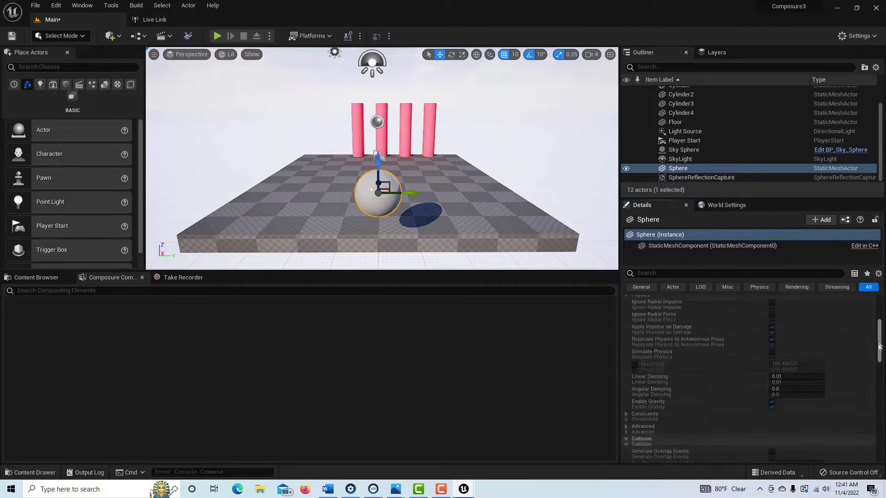
pyautogui.scroll(3, 879, 346)
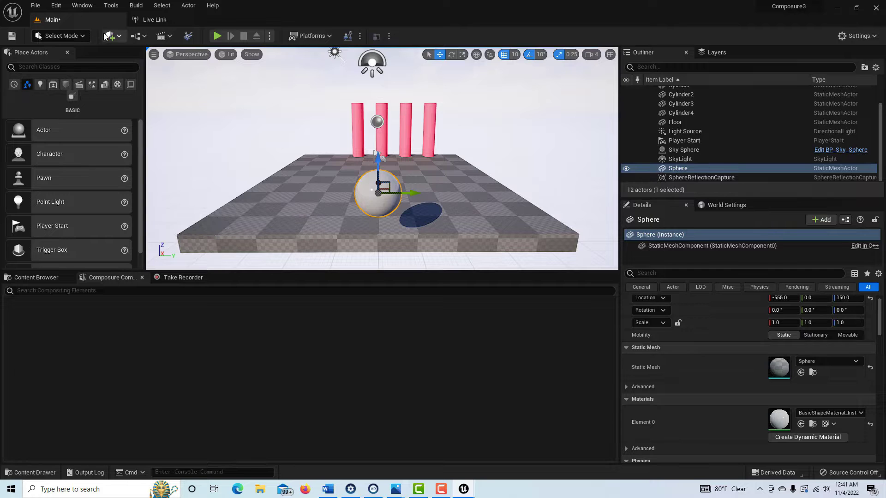
# Step: Add a Cine Camera Actor and position it behind the sphere at about X -762, Y 50, Z 180, facing the cylinders
pyautogui.click(120, 38)
pyautogui.moveTo(155, 153)
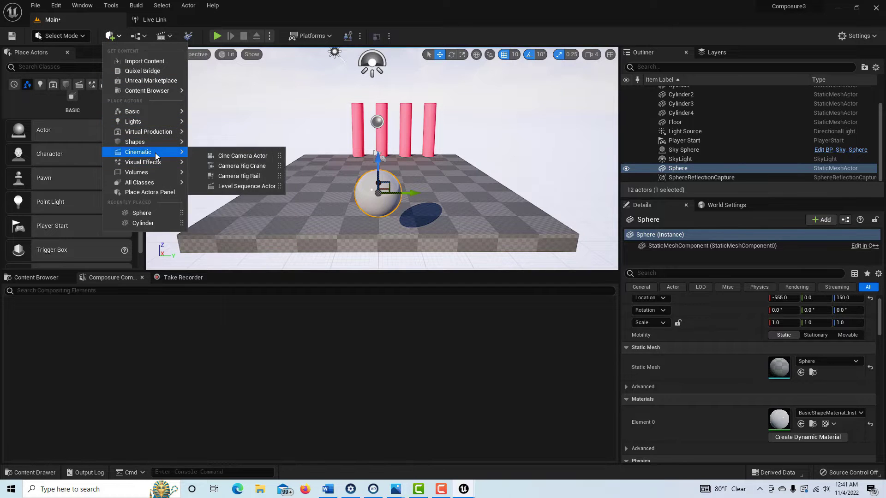
pyautogui.click(242, 156)
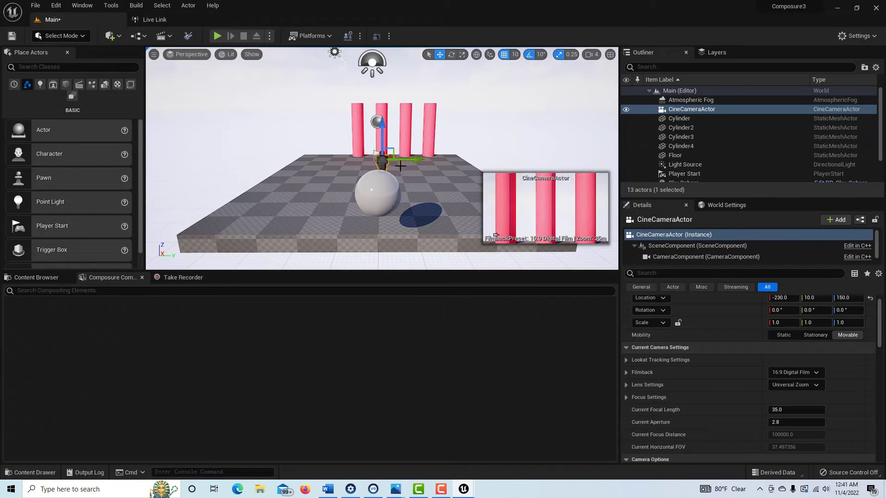
pyautogui.moveTo(783, 298)
pyautogui.mouseDown()
pyautogui.moveTo(750, 297)
pyautogui.moveTo(768, 298)
pyautogui.mouseUp()
pyautogui.moveTo(415, 252); pyautogui.dragTo(443, 255)
pyautogui.moveTo(416, 217); pyautogui.dragTo(416, 201)
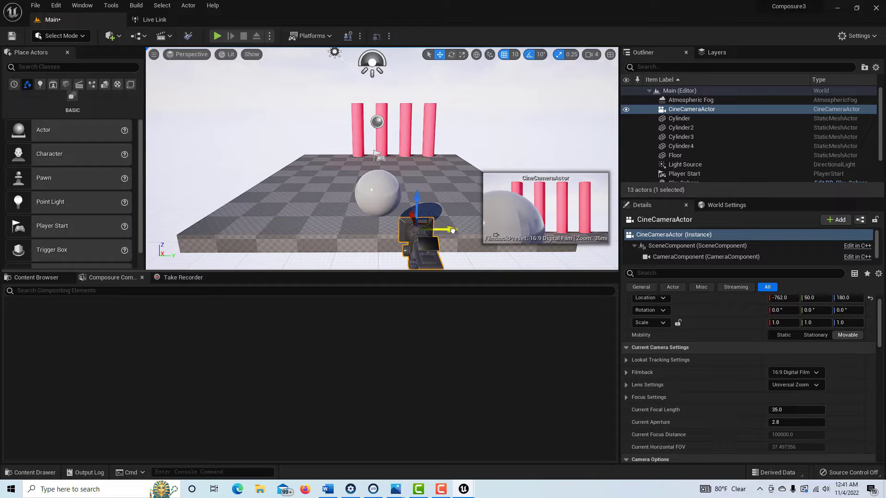
pyautogui.scroll(-3, 489, 211)
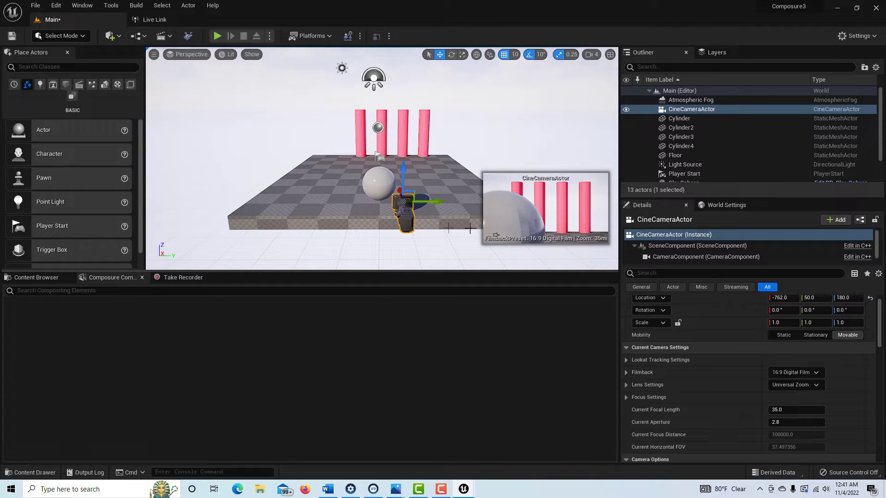
pyautogui.press('e')
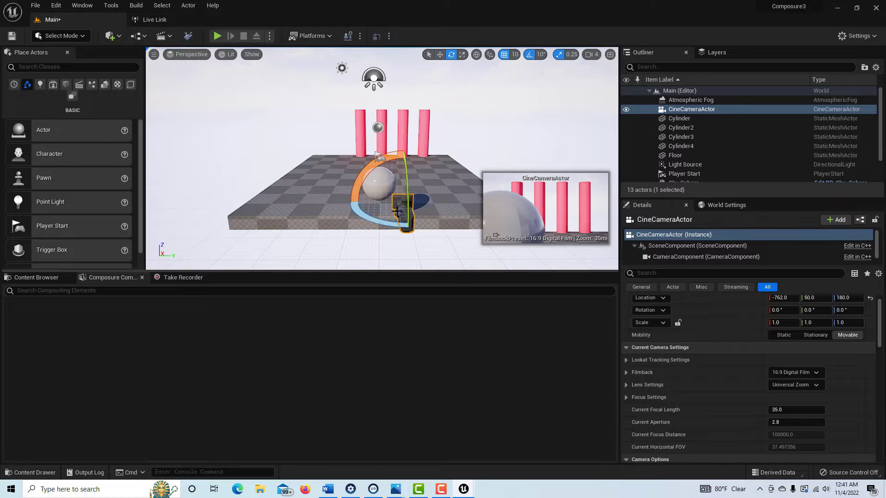
pyautogui.moveTo(393, 225); pyautogui.dragTo(390, 226)
pyautogui.press('r')
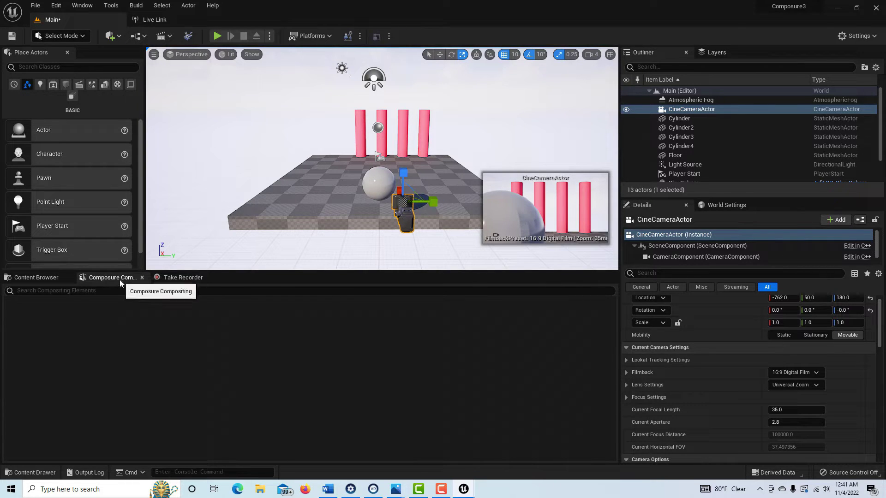
# Step: Bring up the assets of the project's Content folder
pyautogui.click(49, 278)
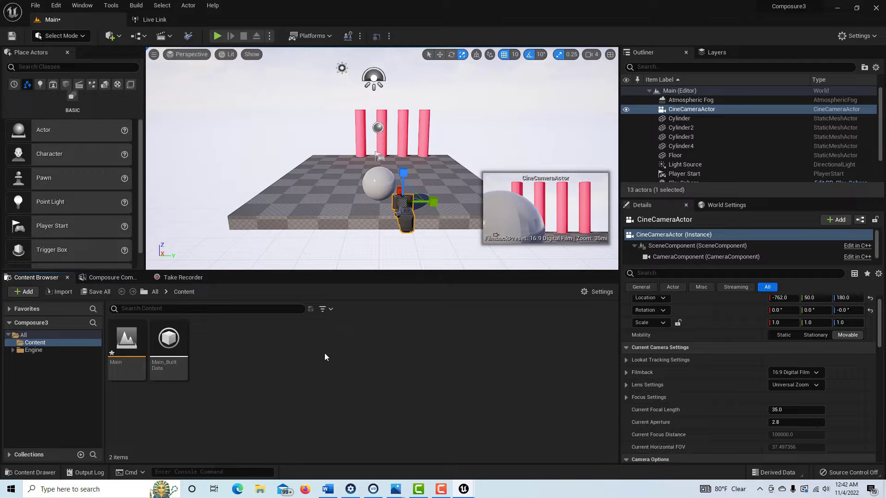
pyautogui.rightClick(246, 348)
pyautogui.moveTo(245, 348)
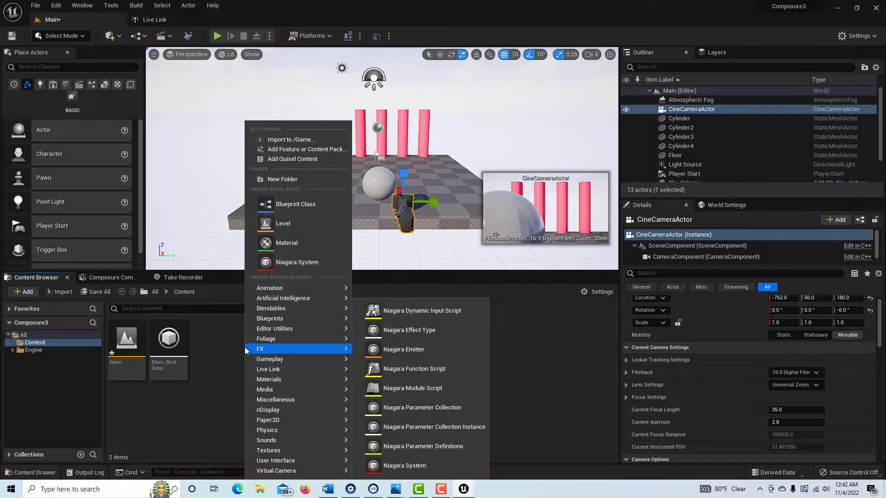
pyautogui.click(290, 242)
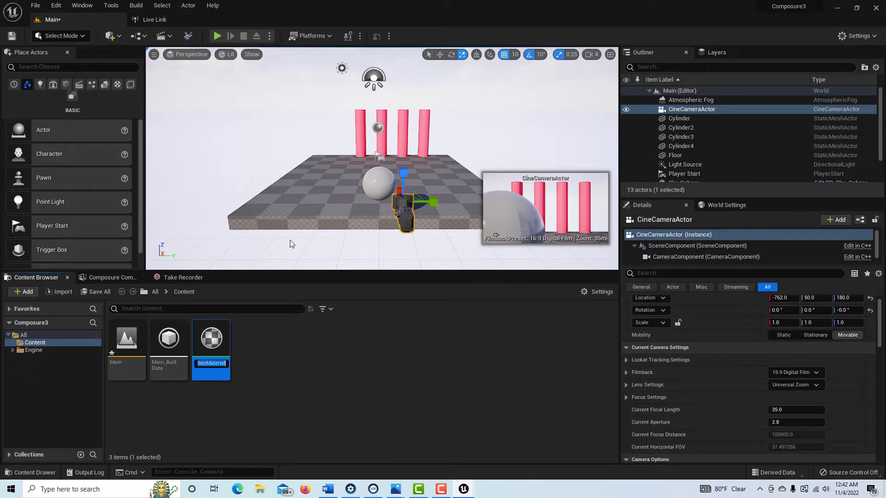
pyautogui.click(225, 340)
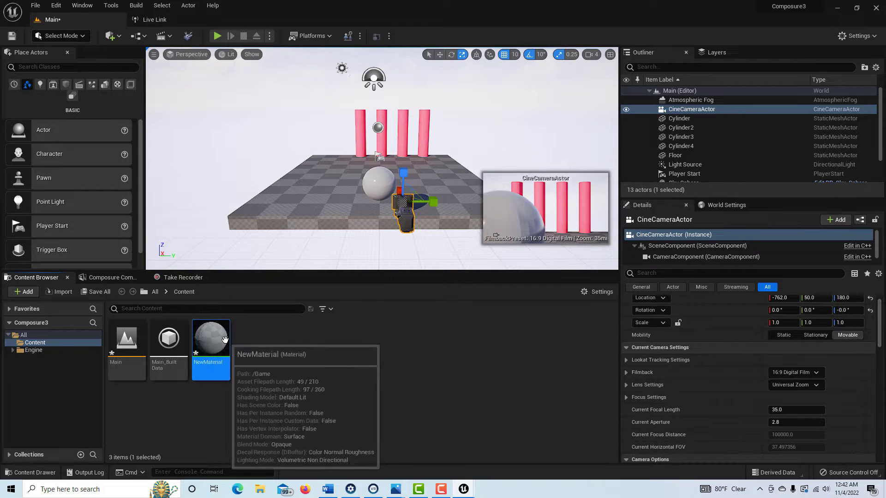
pyautogui.press('Delete')
pyautogui.click(365, 395)
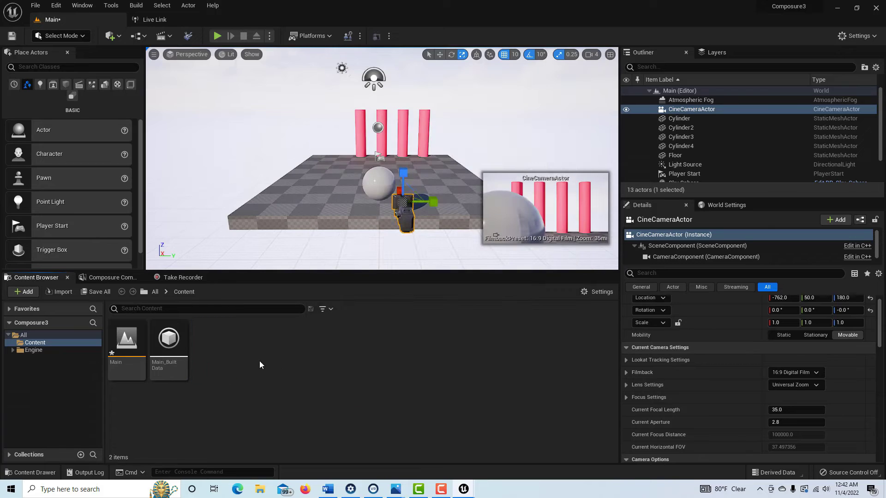
# Step: Create an Img Media Source asset in the Content folder
pyautogui.rightClick(259, 361)
pyautogui.moveTo(309, 270)
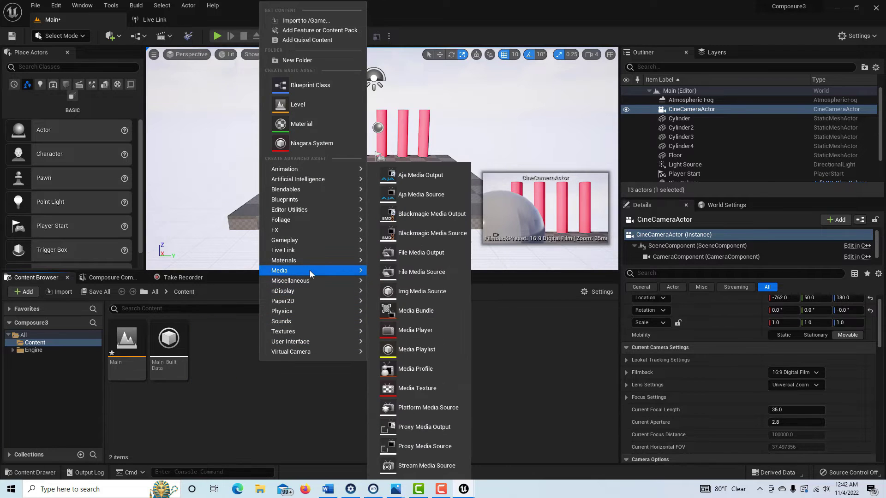
pyautogui.click(432, 292)
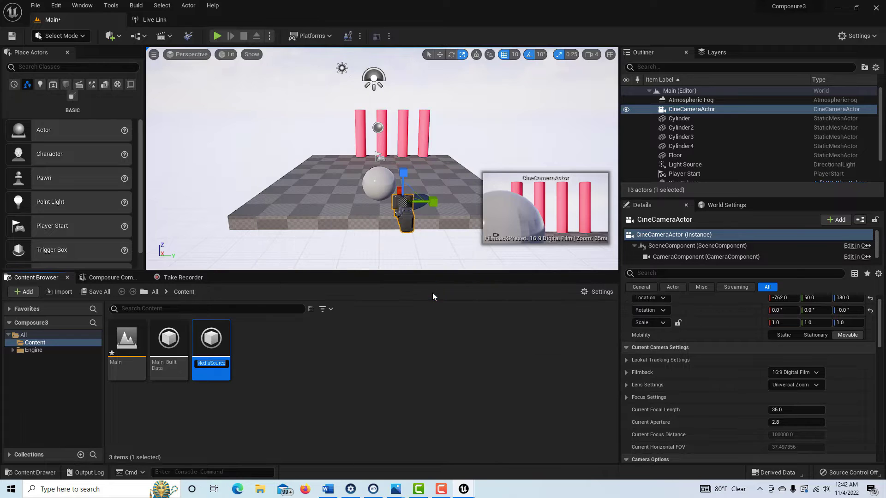
# Step: Set the image media source's sequence path to the green-screen frames in Desktop/New folder (2), picking Untitled_000000.png
pyautogui.doubleClick(211, 341)
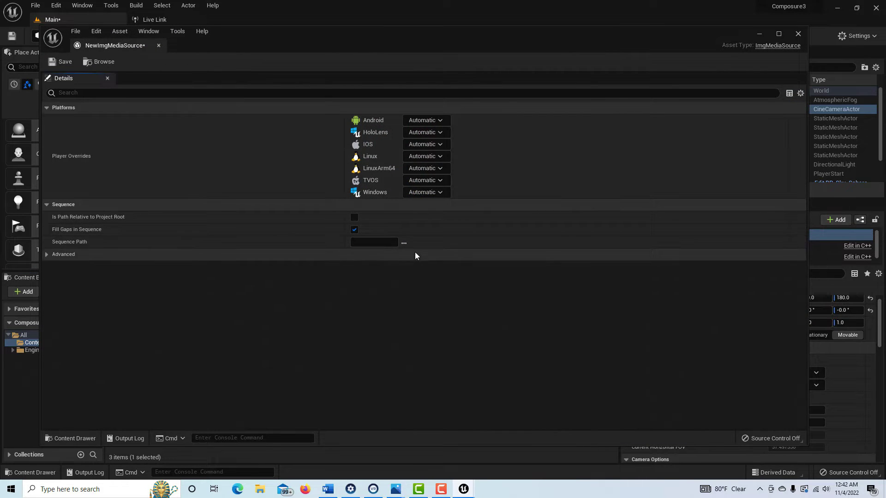
pyautogui.click(405, 245)
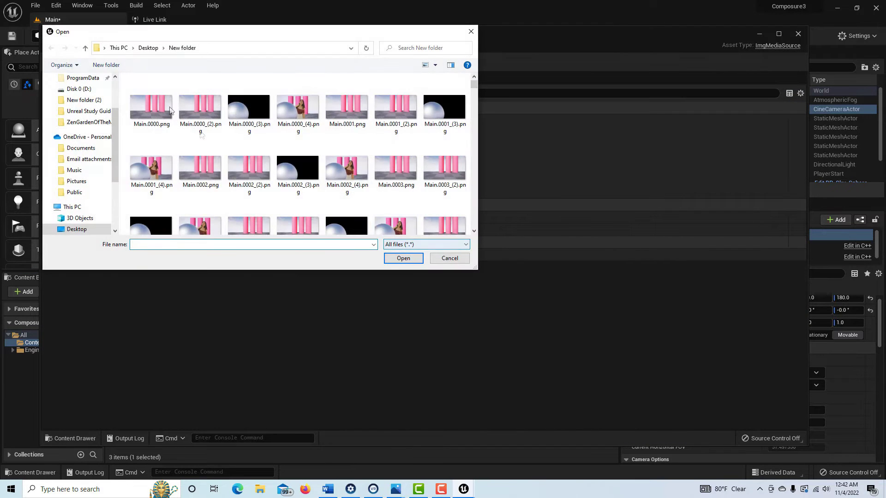
pyautogui.click(149, 48)
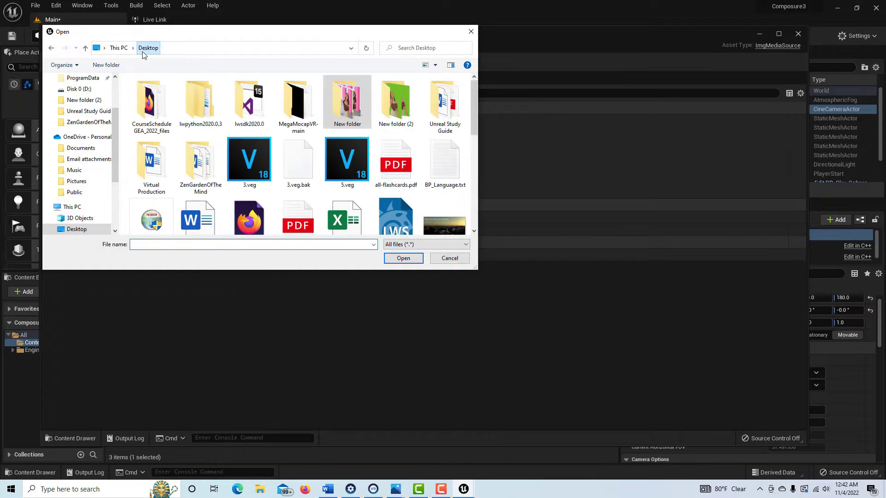
pyautogui.doubleClick(393, 107)
pyautogui.click(394, 107)
pyautogui.click(162, 107)
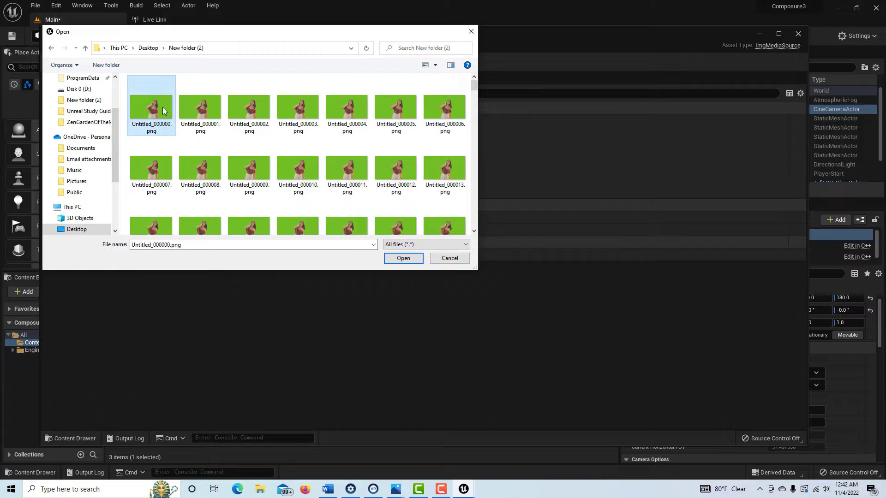
pyautogui.click(401, 259)
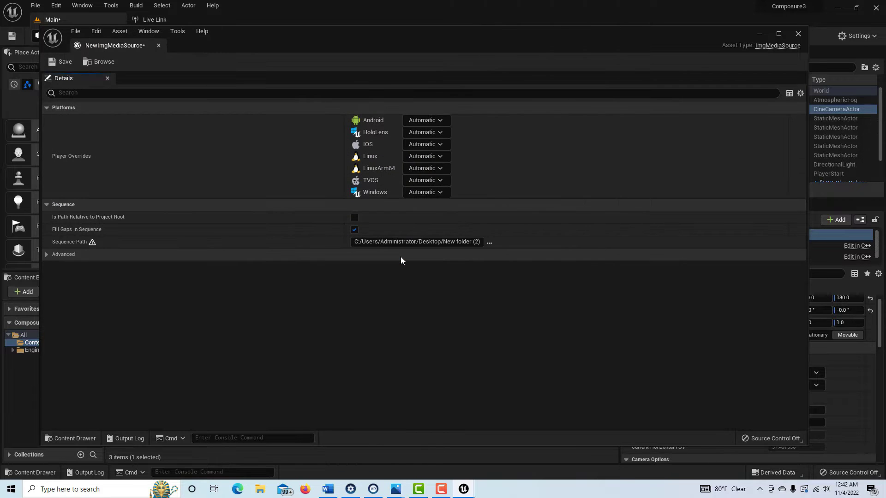
# Step: Override the image media source's frame rate with 24 fps (film), save the asset and close its editor
pyautogui.click(46, 254)
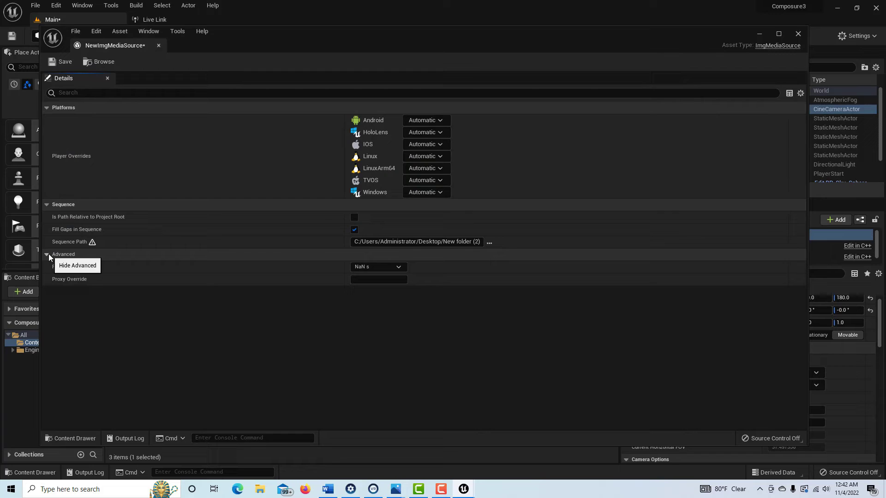
pyautogui.click(398, 271)
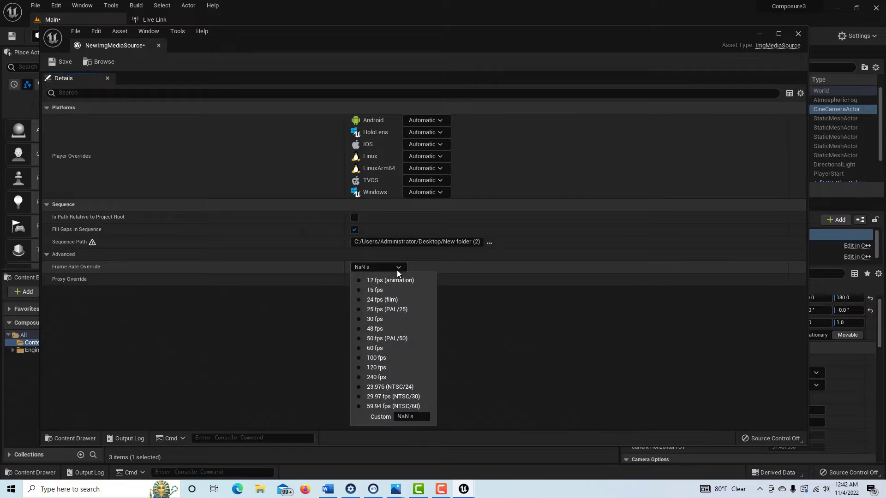
pyautogui.click(364, 300)
pyautogui.click(565, 388)
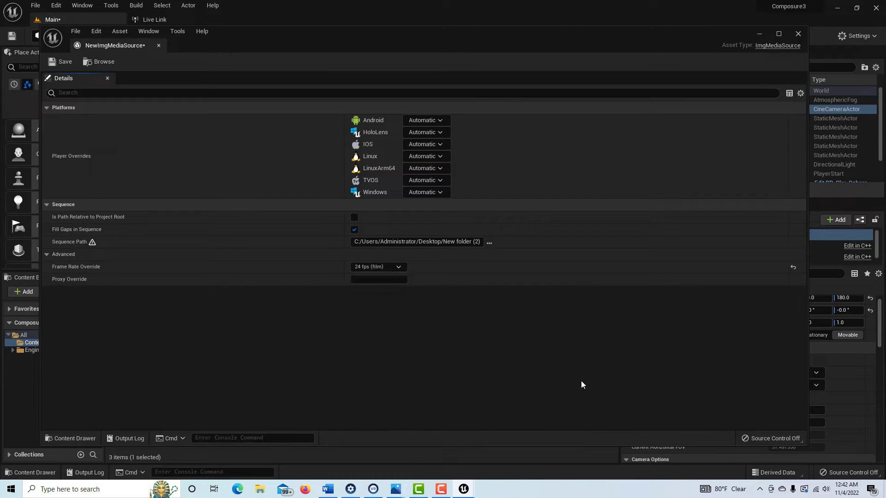
pyautogui.click(64, 63)
pyautogui.click(799, 34)
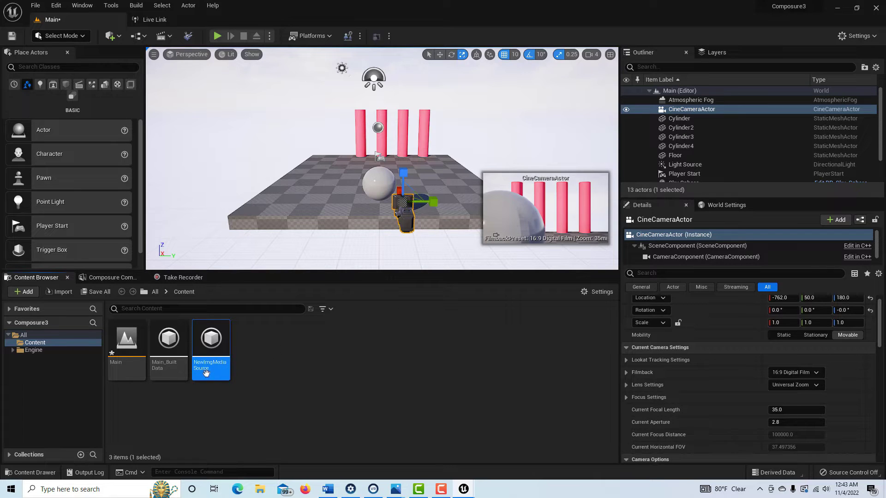
# Step: Create a Media Player asset with a linked video output MediaTexture, keeping the default name
pyautogui.rightClick(286, 356)
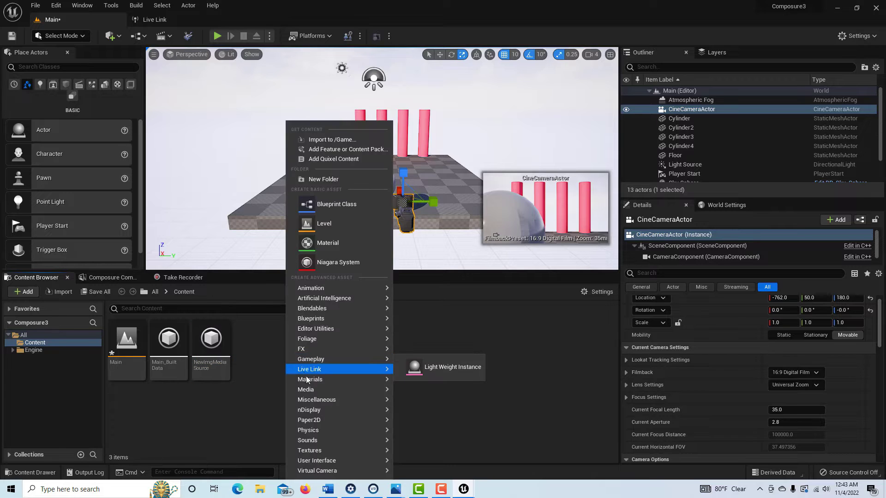
pyautogui.moveTo(310, 391)
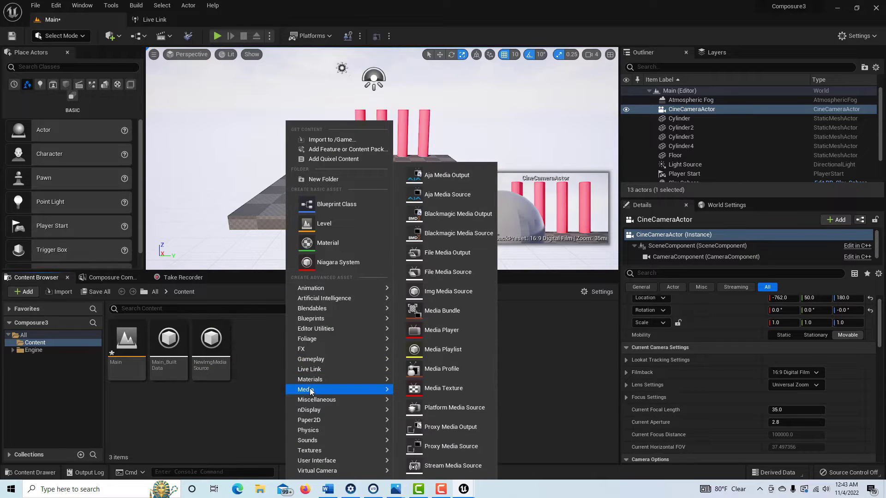
pyautogui.click(449, 331)
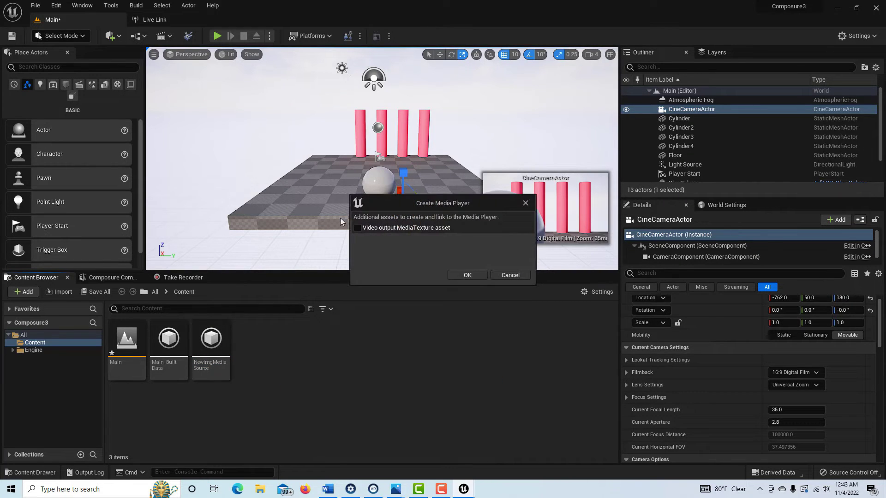
pyautogui.click(465, 276)
pyautogui.press('Return')
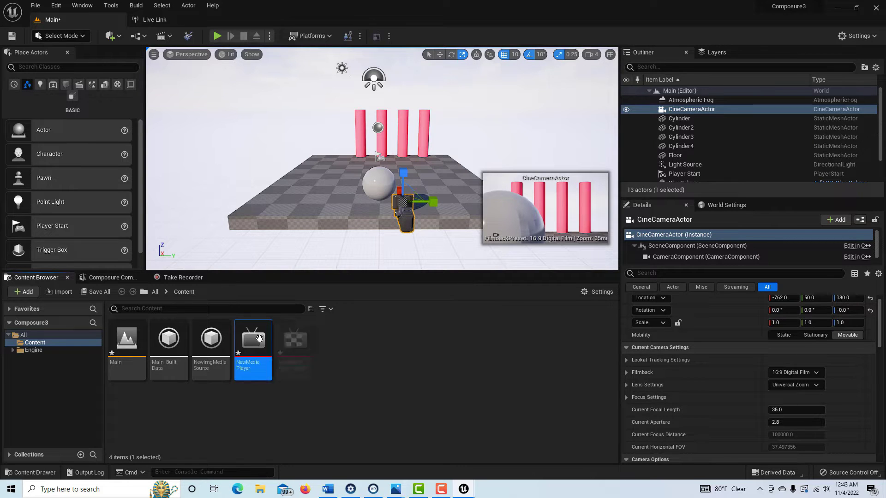
# Step: Play NewImgMediaSource in the new media player, enable Loop, and save the player
pyautogui.doubleClick(254, 341)
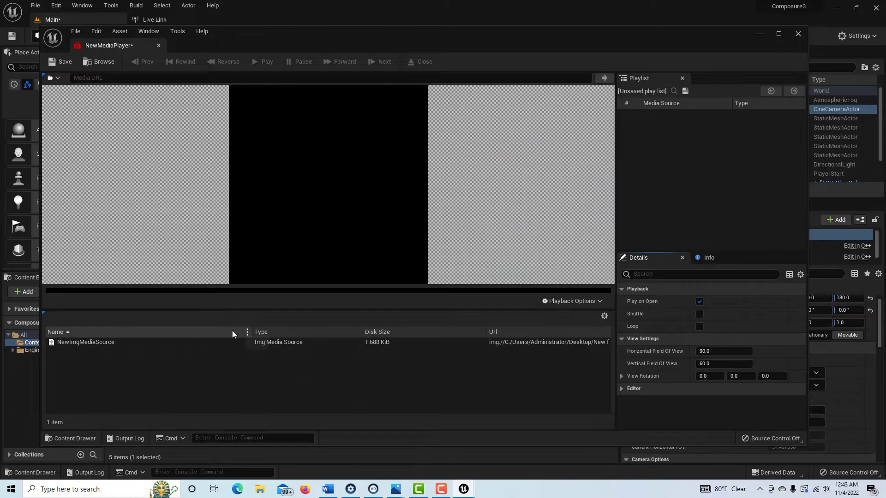
pyautogui.doubleClick(261, 342)
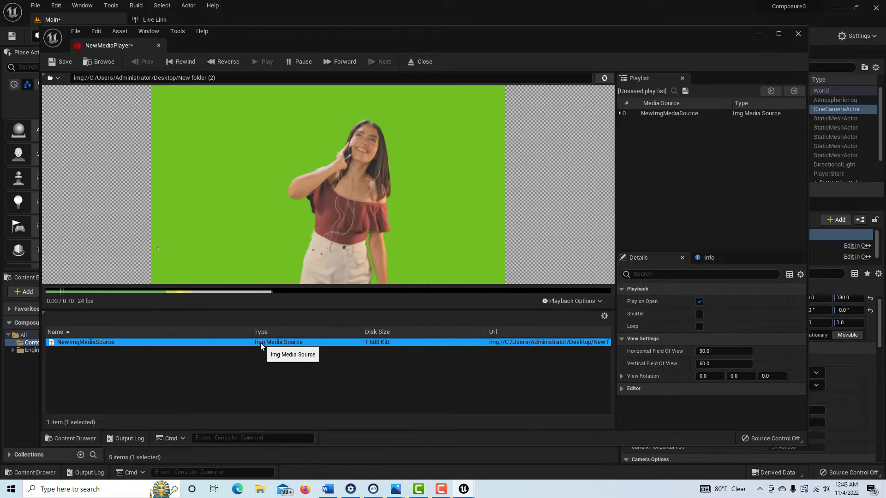
pyautogui.click(700, 328)
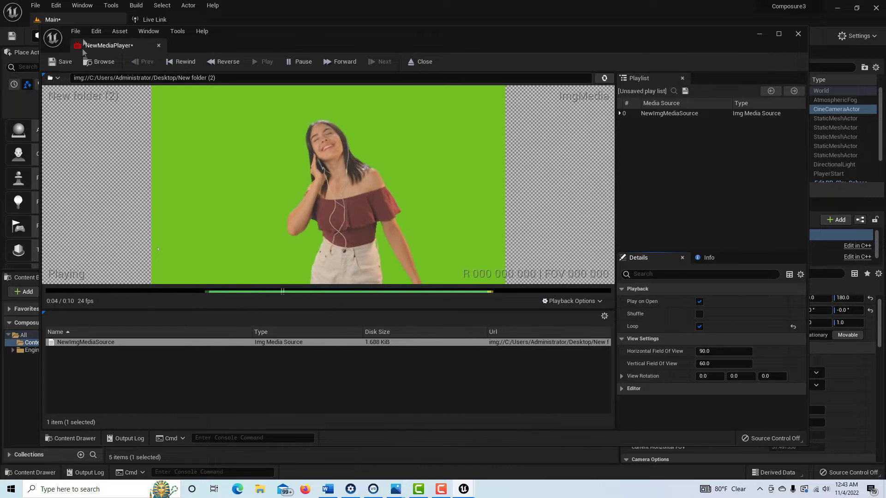
pyautogui.click(65, 62)
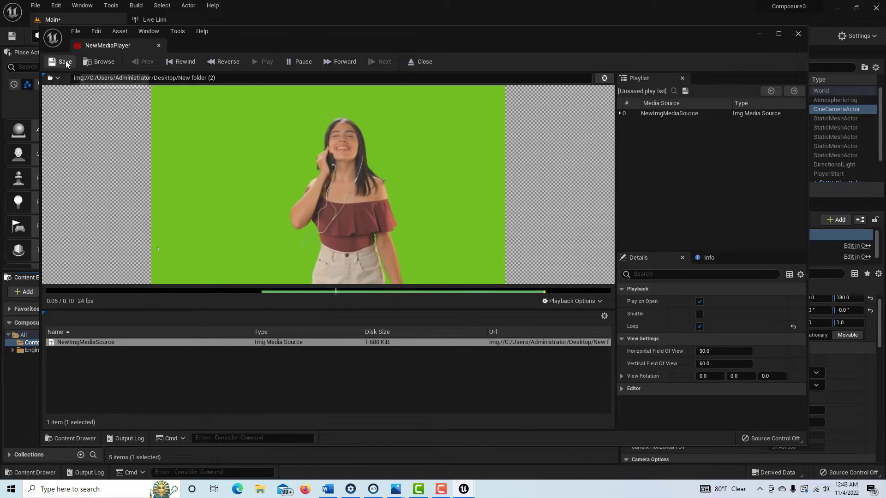
pyautogui.click(759, 35)
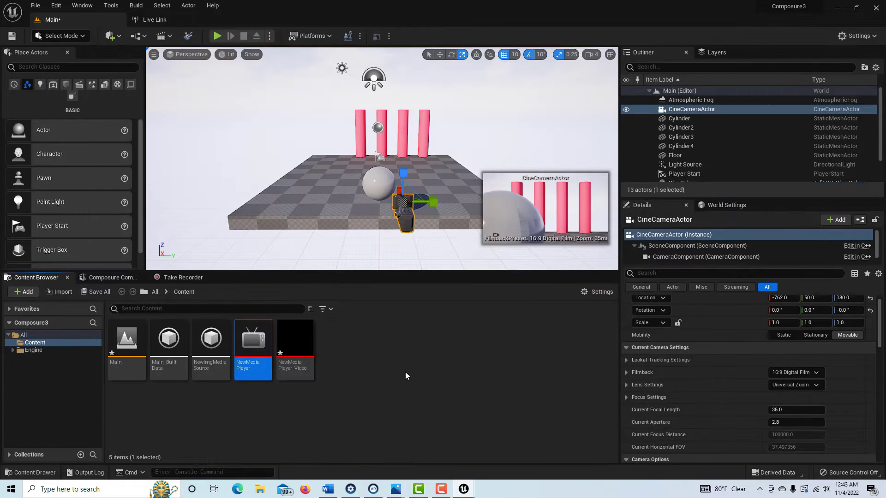
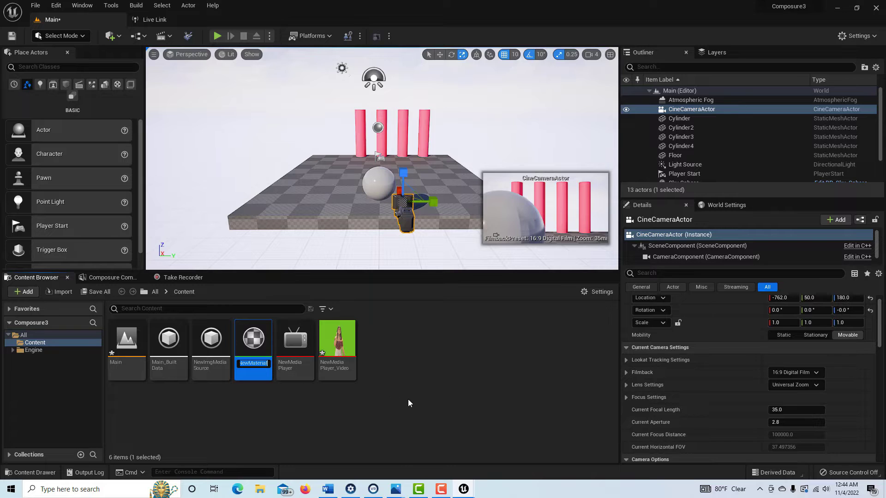
# Step: Name the new material GreenScreen and set its Material Domain to Post Process
pyautogui.write('GreenScreen')
pyautogui.press('Return')
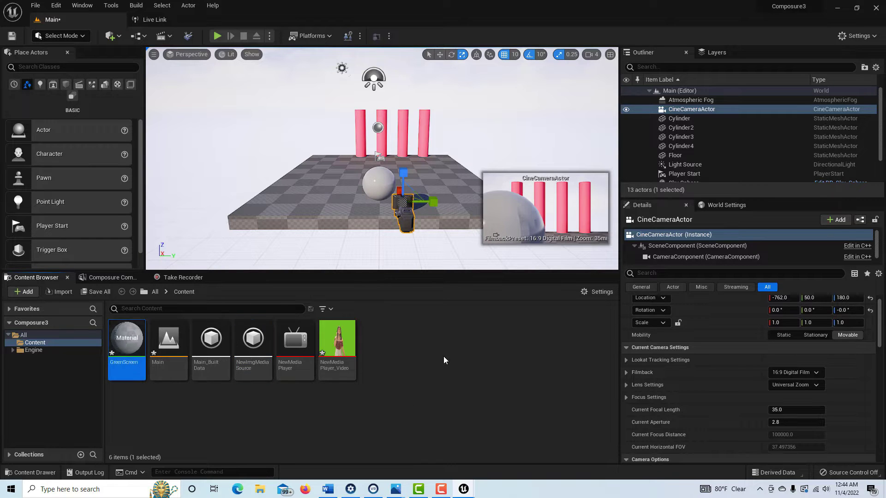
pyautogui.doubleClick(141, 340)
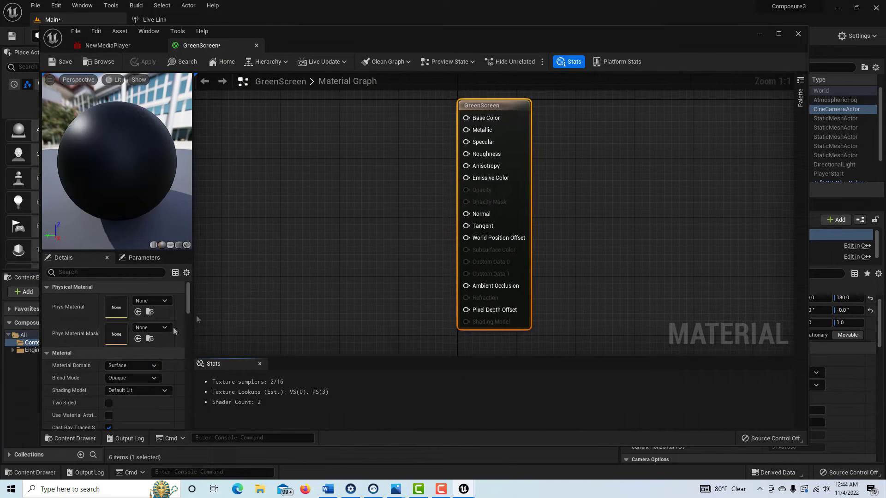
pyautogui.click(155, 367)
pyautogui.click(138, 409)
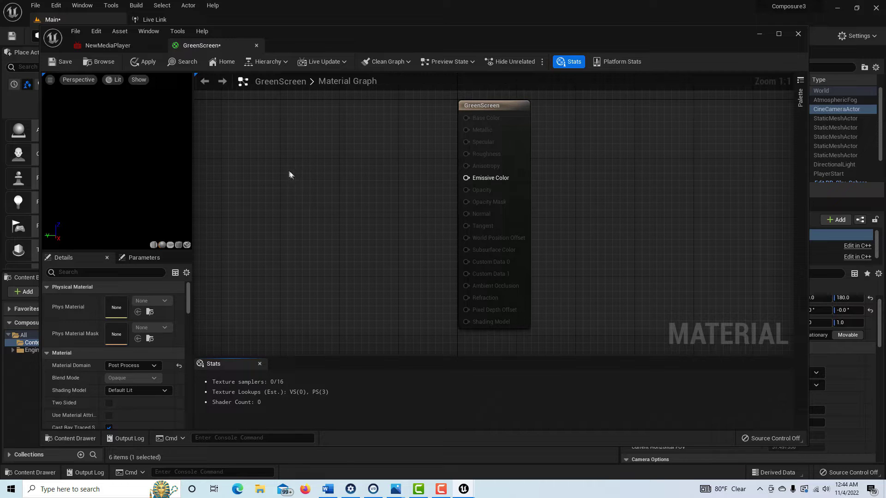
# Step: Add a TextureSampleParameter2D node to the GreenScreen material graph and duplicate it below the first
pyautogui.rightClick(305, 171)
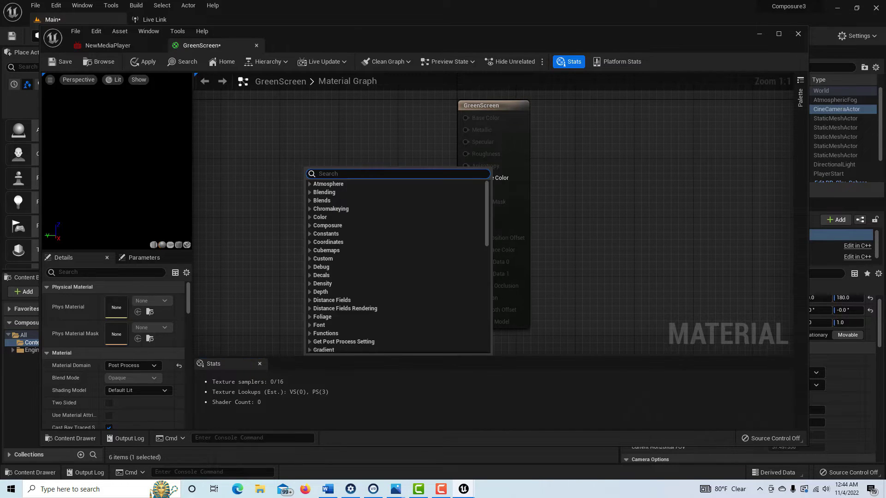
pyautogui.write('texture')
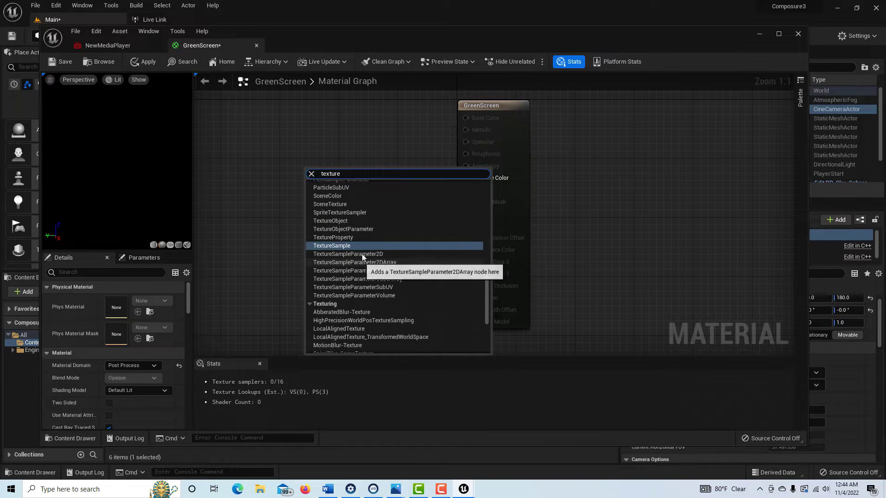
pyautogui.click(350, 254)
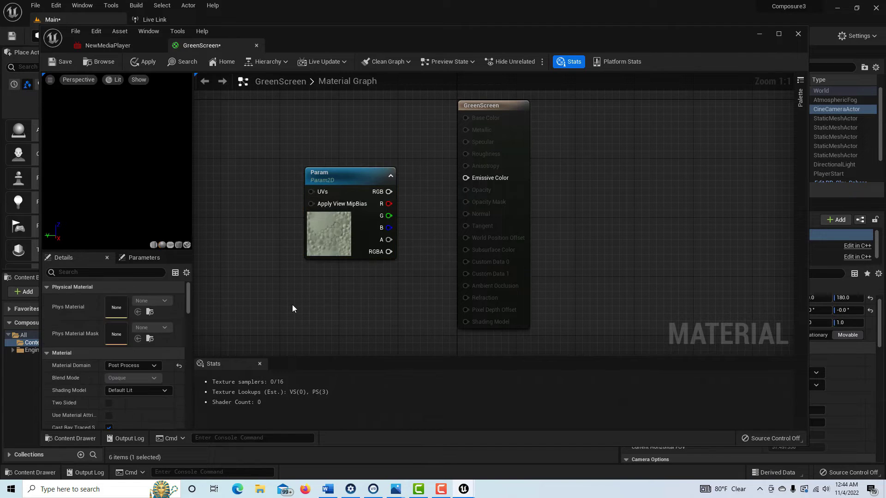
pyautogui.hotkey('ctrl', 'd')
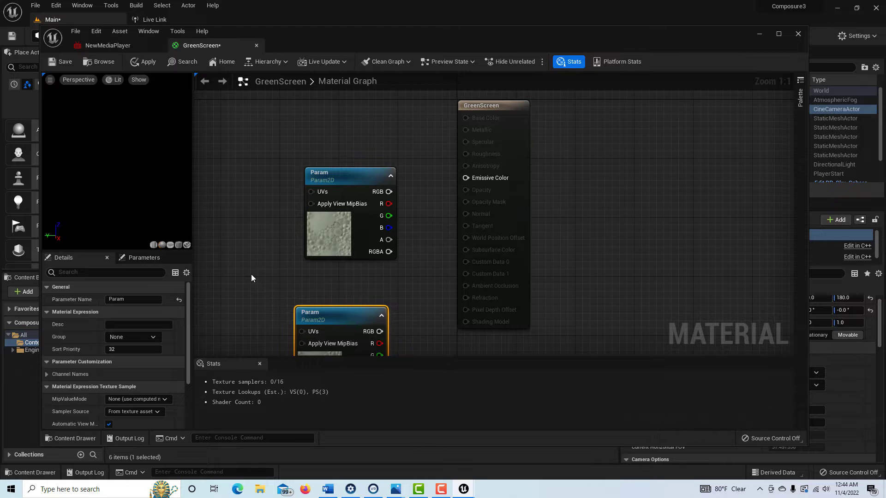
# Step: Duplicate the texture parameter node once more and stack the three Param nodes in a vertical column
pyautogui.hotkey('ctrl', 'd')
pyautogui.moveTo(346, 174); pyautogui.dragTo(314, 129)
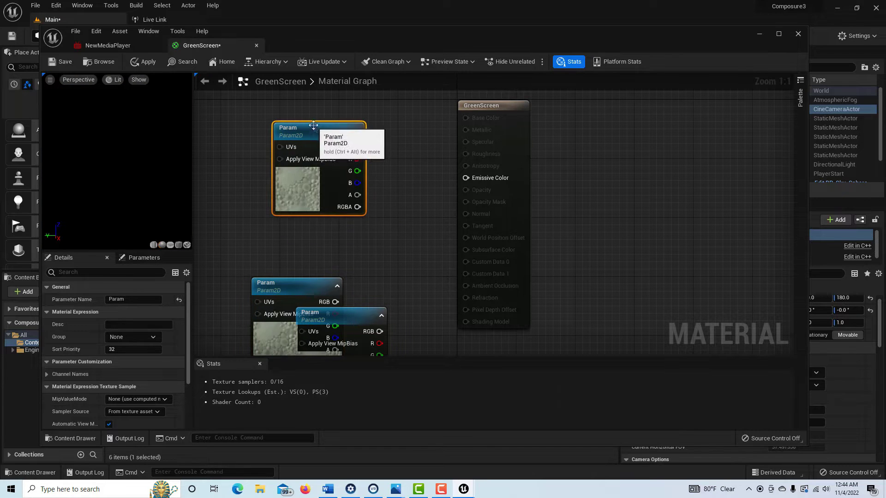
pyautogui.moveTo(307, 283); pyautogui.dragTo(329, 222)
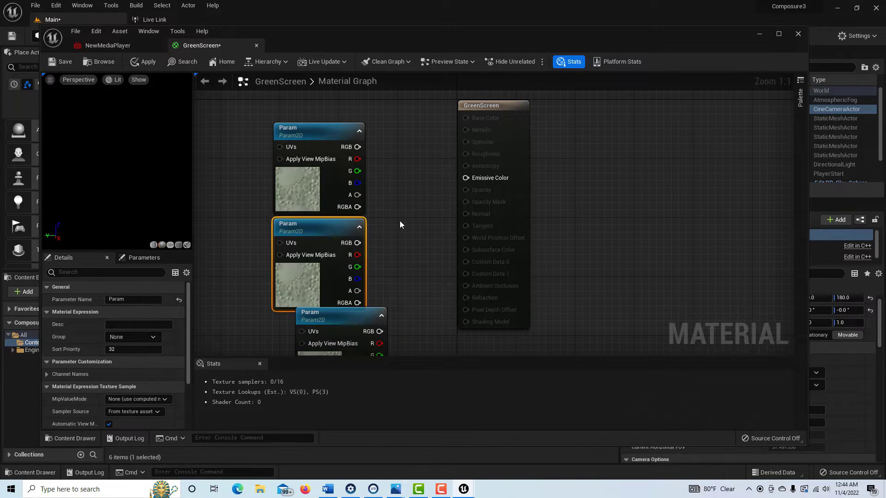
pyautogui.scroll(-2, 400, 225)
pyautogui.moveTo(373, 297); pyautogui.dragTo(356, 303)
pyautogui.scroll(2, 416, 297)
# Step: Set the parameter name of the uppermost texture node to fg
pyautogui.click(294, 110)
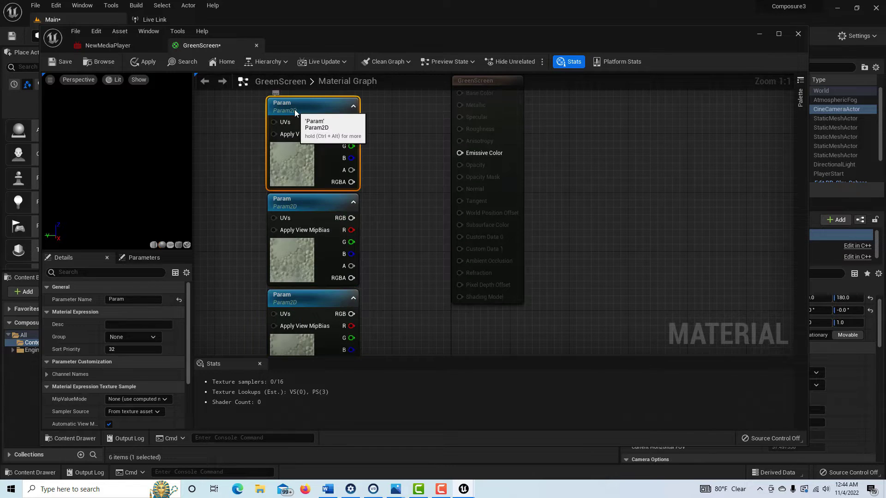
pyautogui.click(295, 104)
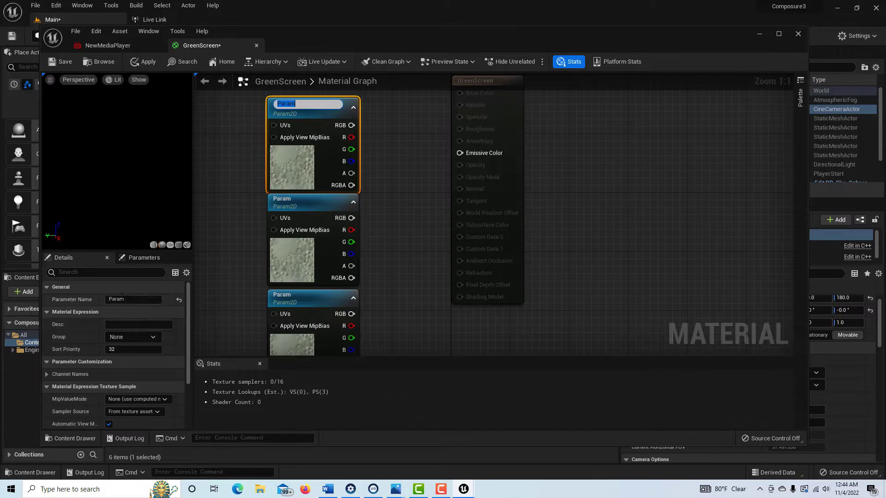
pyautogui.press('Return')
pyautogui.click(138, 300)
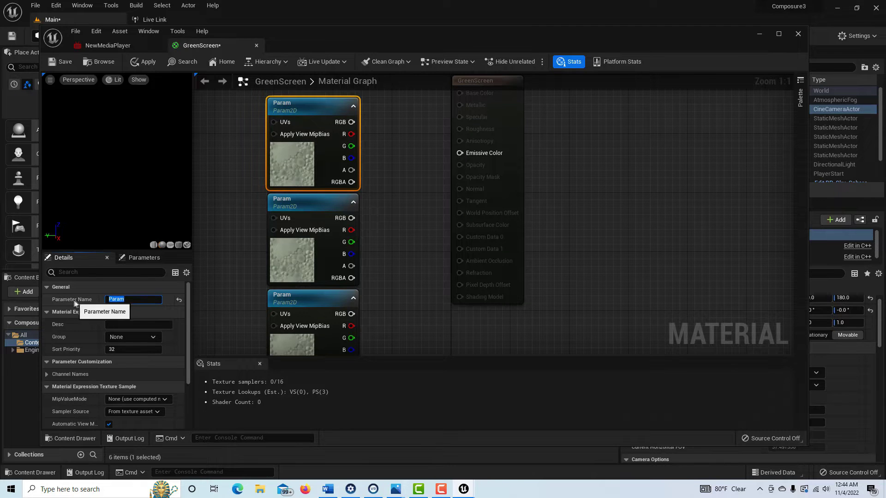
pyautogui.press('BackSpace')
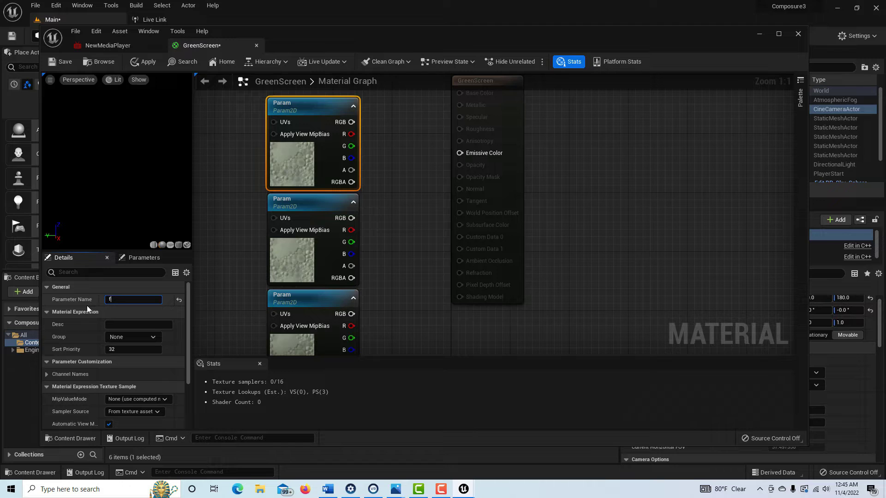
pyautogui.write('fg')
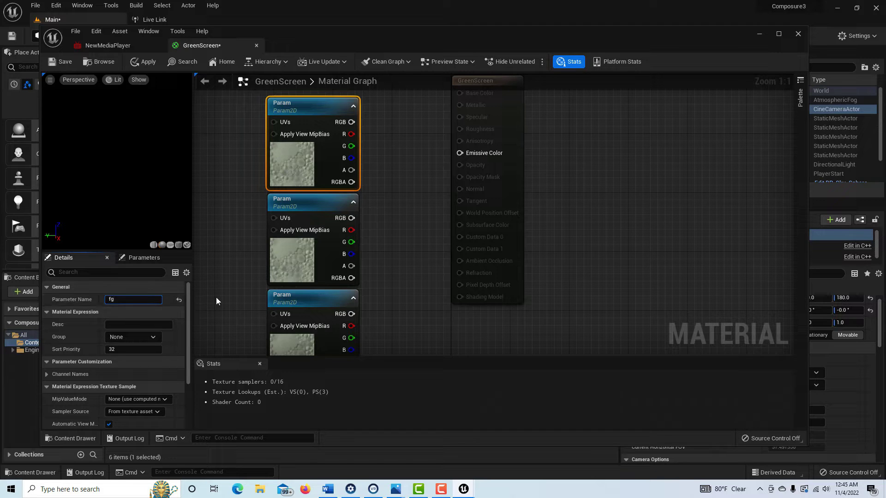
pyautogui.click(217, 297)
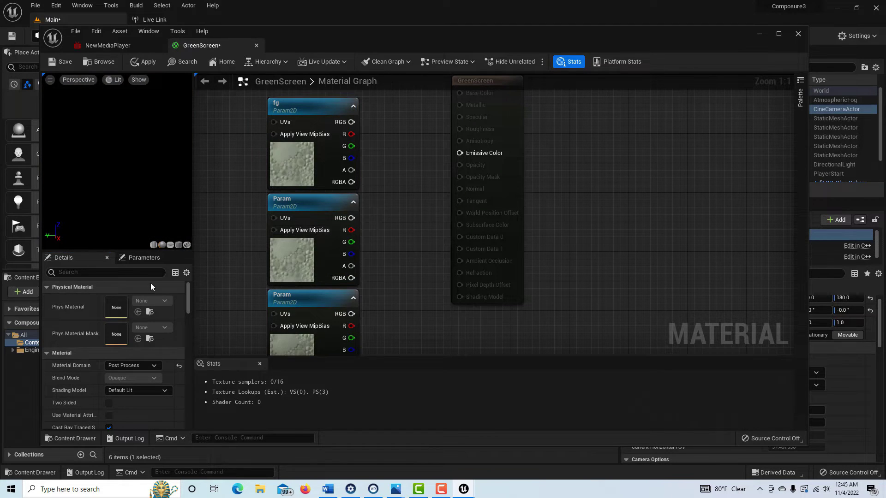
# Step: Set the parameter name of the middle texture node to media_plate1
pyautogui.click(311, 201)
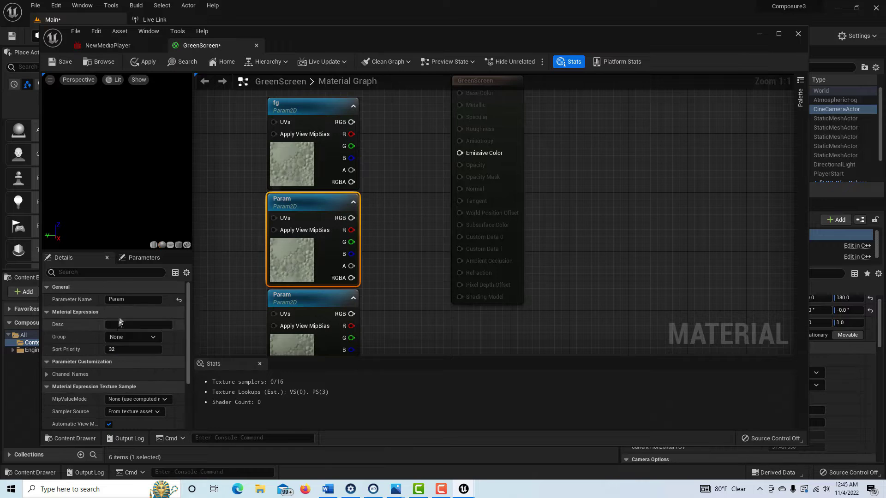
pyautogui.click(139, 299)
pyautogui.write('me')
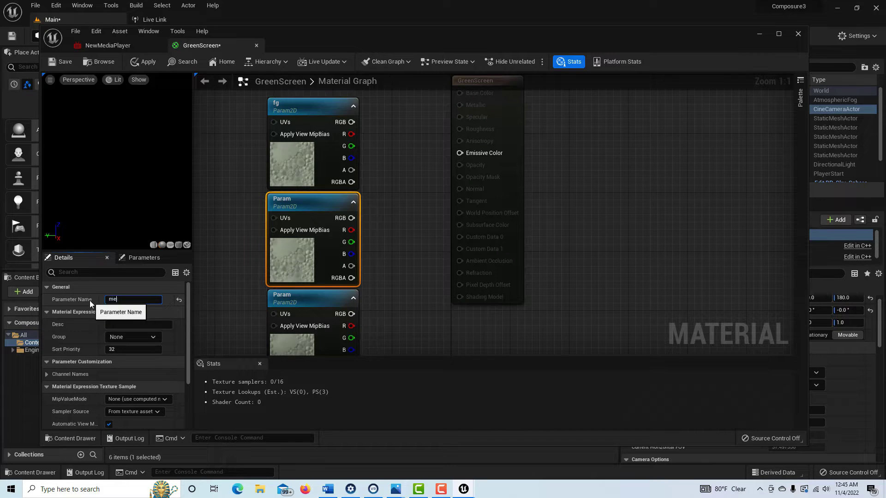
pyautogui.write('dia_plate1')
pyautogui.click(227, 292)
# Step: Set the parameter name of the lowest texture node to bg
pyautogui.click(311, 304)
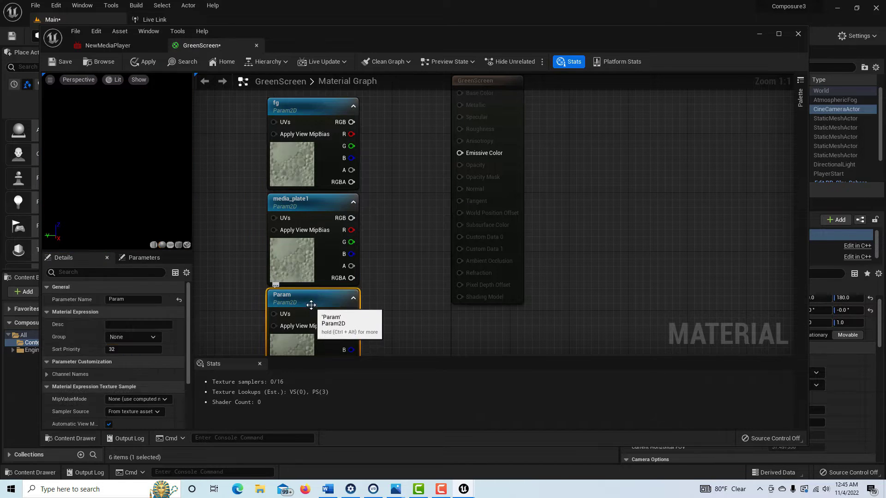
pyautogui.click(130, 299)
pyautogui.write('bg')
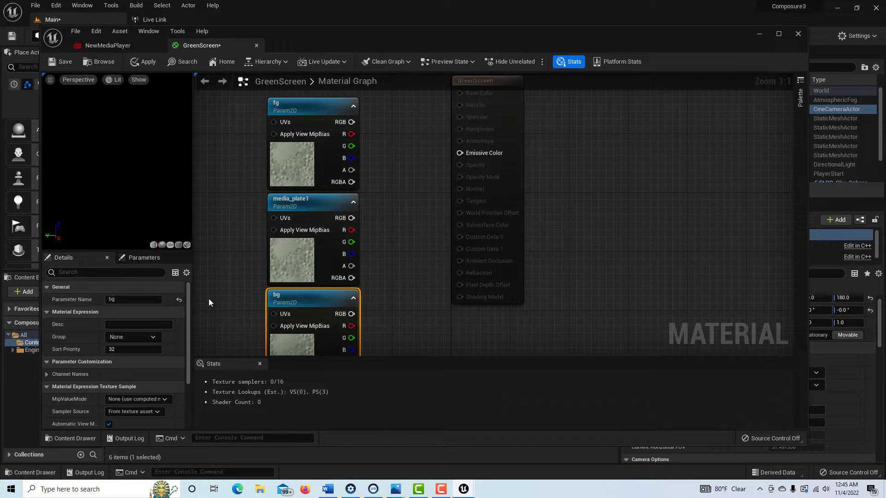
pyautogui.click(215, 302)
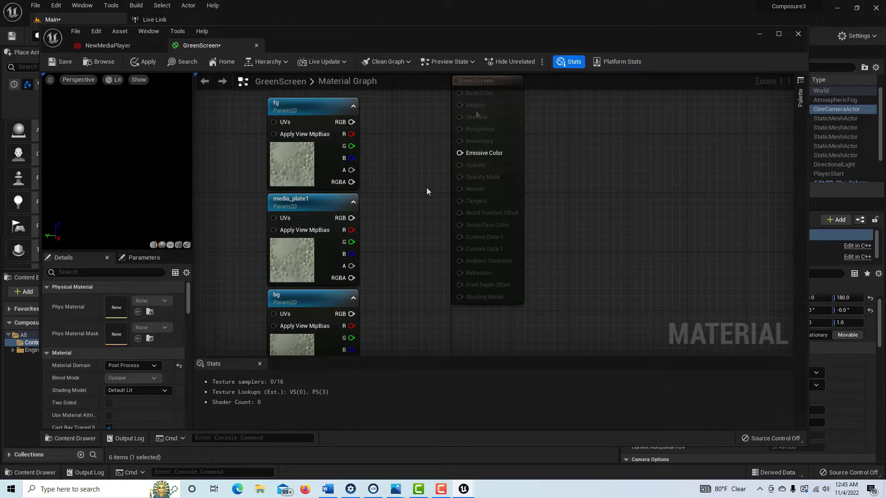
# Step: Add two Composure Over nodes to the graph, one beside the media_plate1 node and one beside the fg node
pyautogui.rightClick(407, 147)
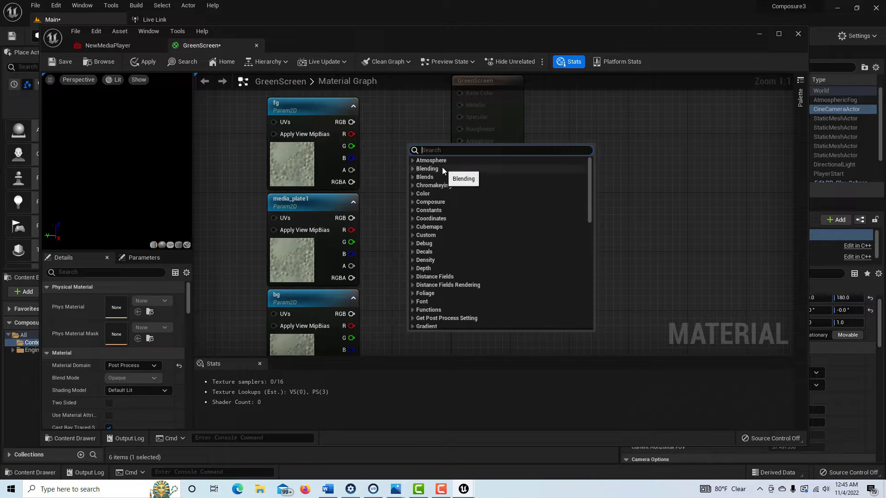
pyautogui.write('over')
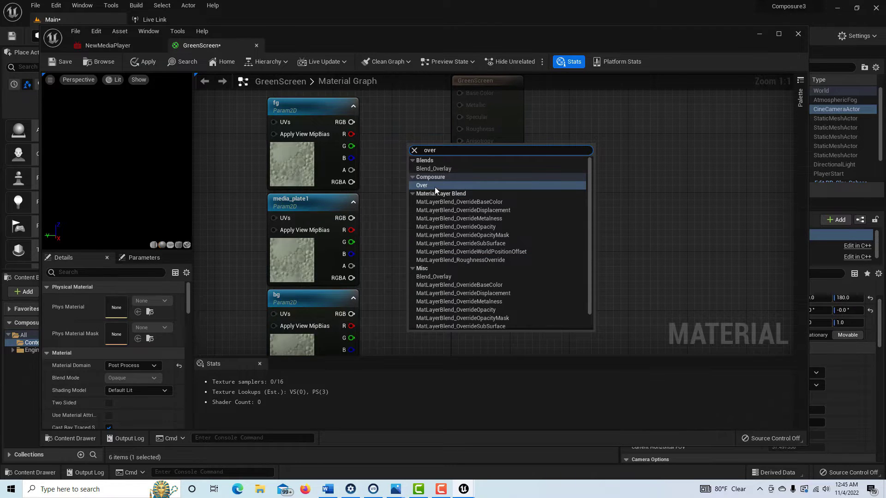
pyautogui.click(435, 187)
pyautogui.moveTo(436, 145); pyautogui.dragTo(394, 237)
pyautogui.rightClick(395, 162)
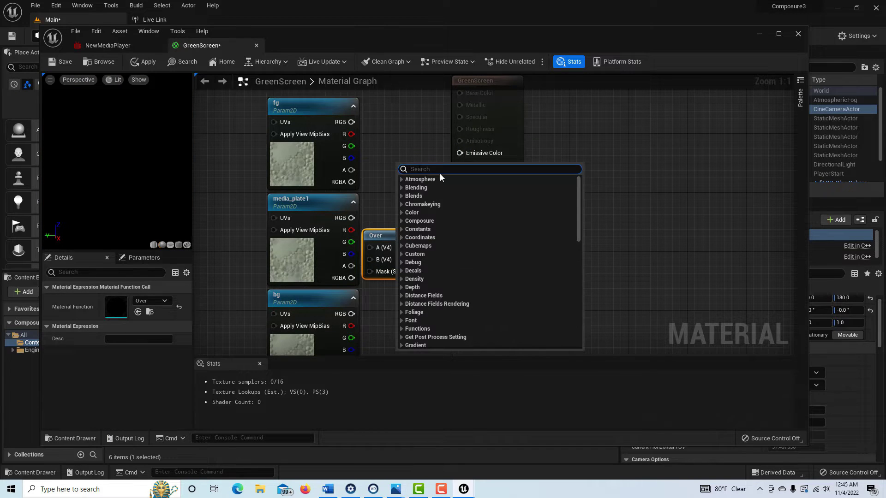
pyautogui.write('over')
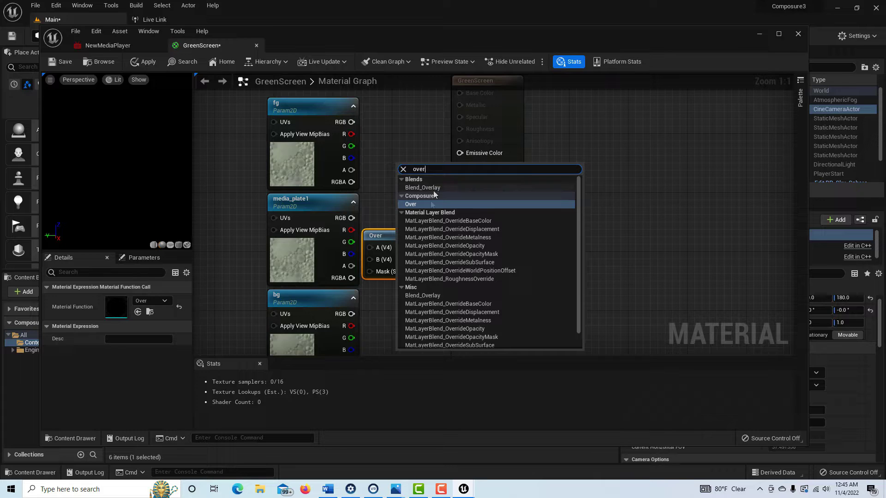
pyautogui.click(427, 204)
pyautogui.moveTo(421, 173); pyautogui.dragTo(408, 137)
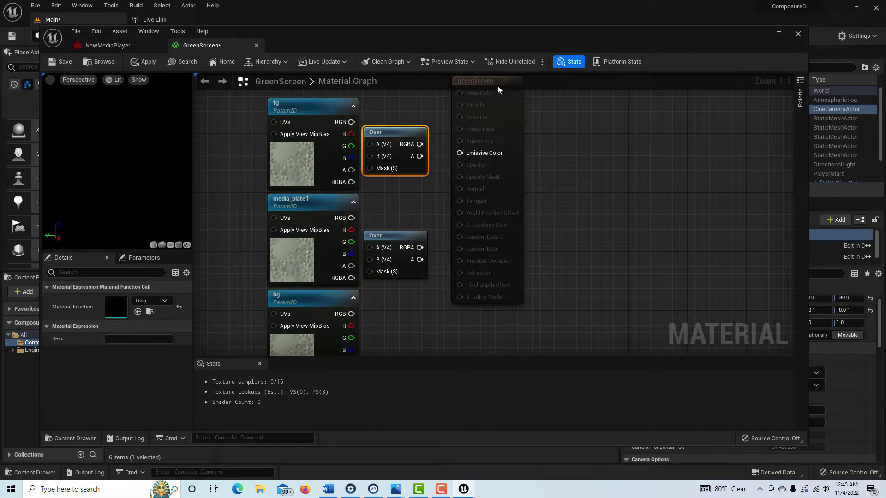
# Step: Move the GreenScreen result node farther from the textures and align the two Over nodes vertically in between
pyautogui.moveTo(514, 232); pyautogui.dragTo(543, 261)
pyautogui.moveTo(397, 244); pyautogui.dragTo(405, 244)
pyautogui.moveTo(398, 134); pyautogui.dragTo(405, 141)
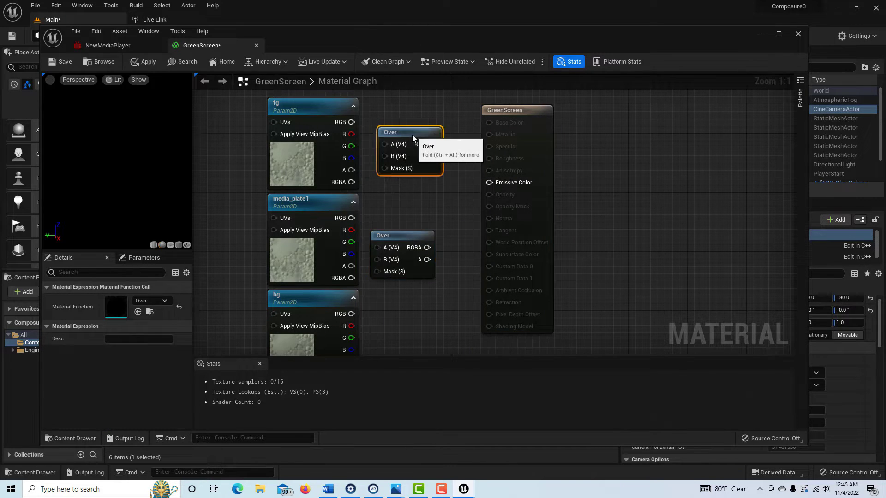
pyautogui.moveTo(400, 236); pyautogui.dragTo(415, 237)
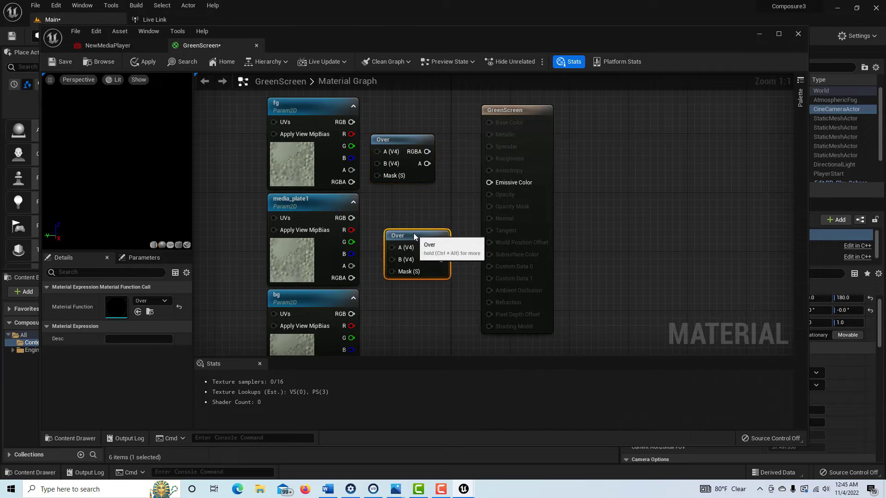
pyautogui.moveTo(404, 142); pyautogui.dragTo(416, 146)
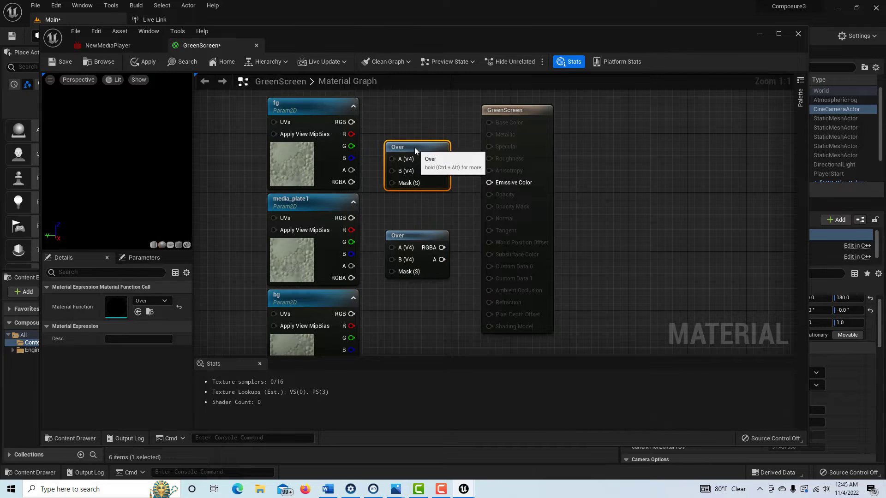
# Step: Connect the bg node's RGBA to input B and the media_plate1 node's RGBA to input A of the lower Over node
pyautogui.scroll(-3, 419, 310)
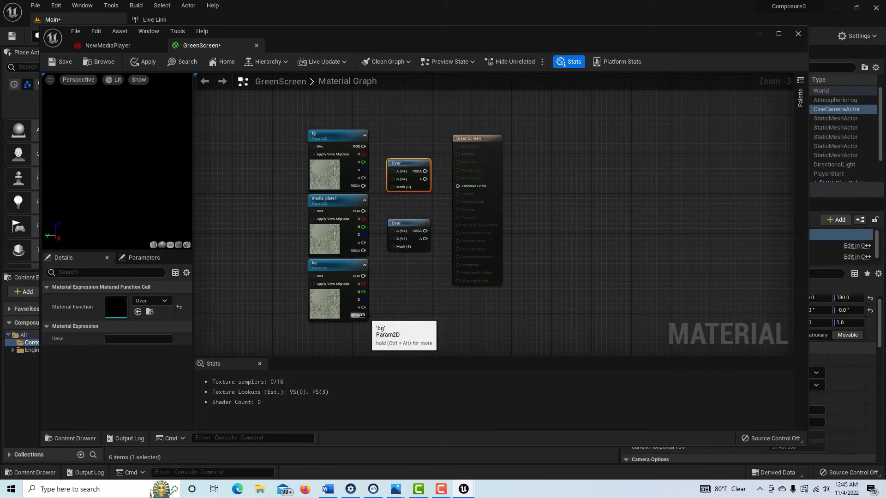
pyautogui.moveTo(363, 315); pyautogui.dragTo(392, 239)
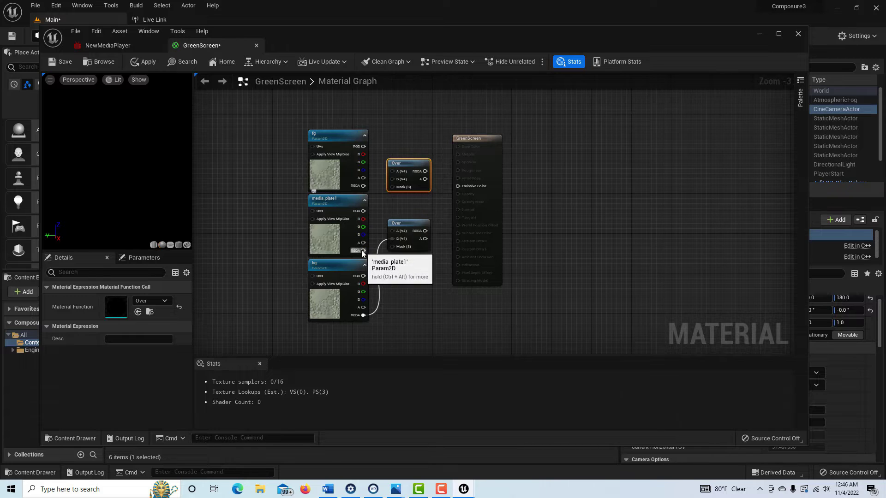
pyautogui.moveTo(363, 250); pyautogui.dragTo(393, 234)
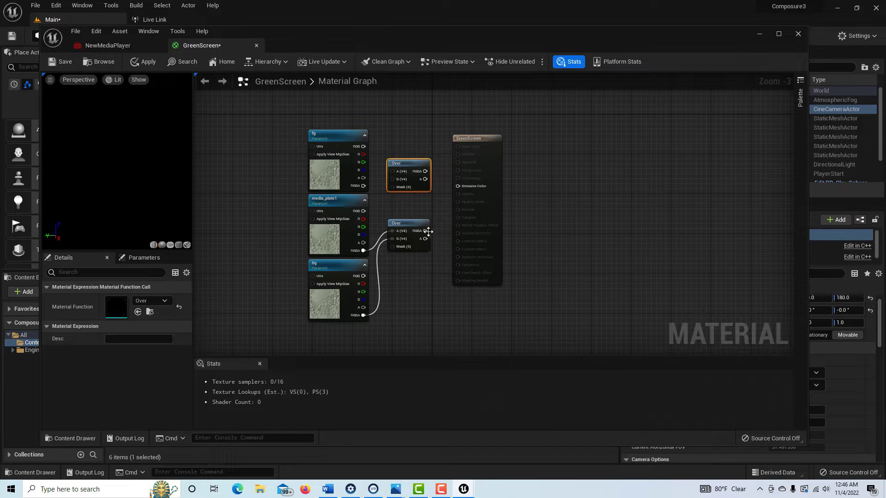
# Step: Feed the lower Over's RGBA into the upper Over's B, fg's RGBA into its A, and its RGBA output into Emissive Color
pyautogui.moveTo(426, 231); pyautogui.dragTo(390, 172)
pyautogui.click(577, 149)
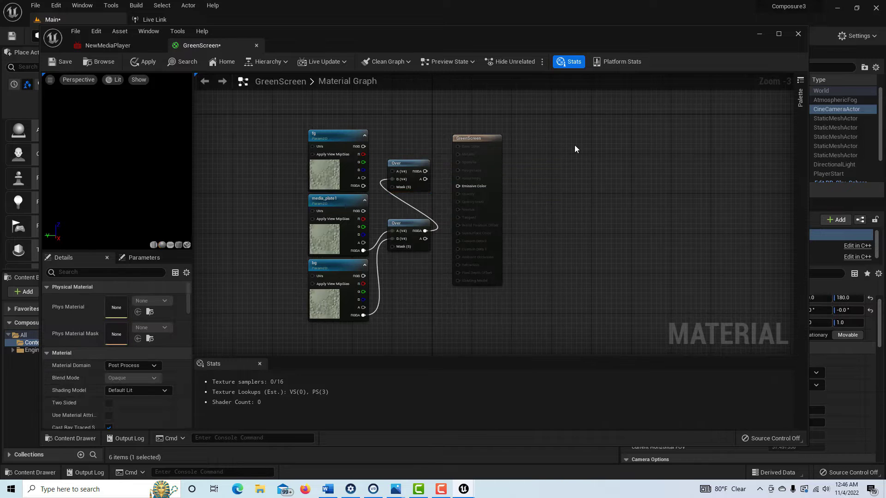
pyautogui.moveTo(363, 186); pyautogui.dragTo(457, 186)
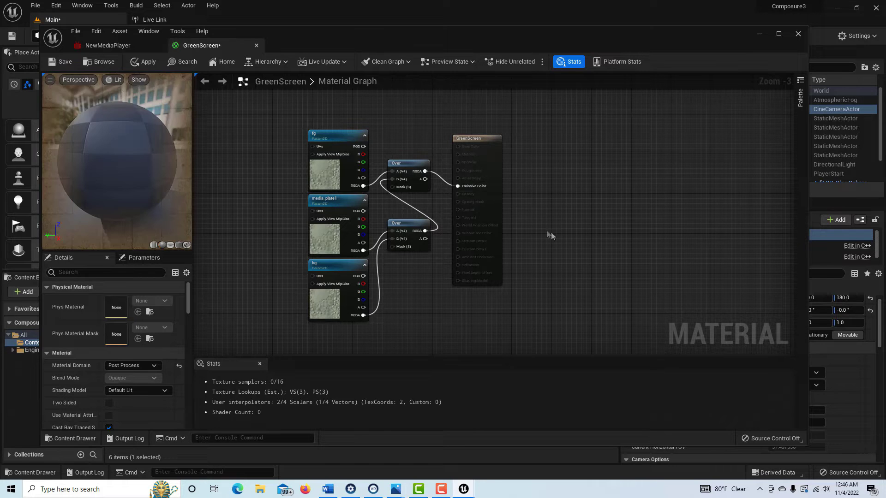
# Step: Apply and save the GreenScreen material, and close its editor
pyautogui.click(141, 63)
pyautogui.click(65, 62)
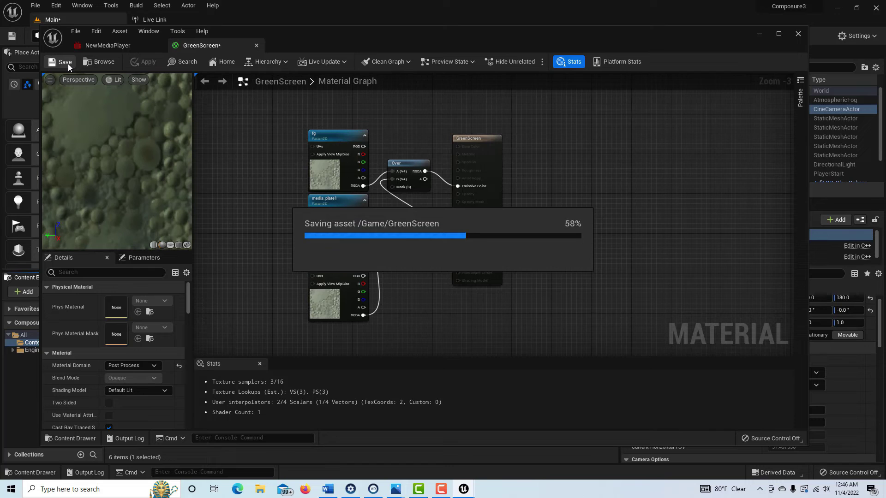
pyautogui.click(256, 45)
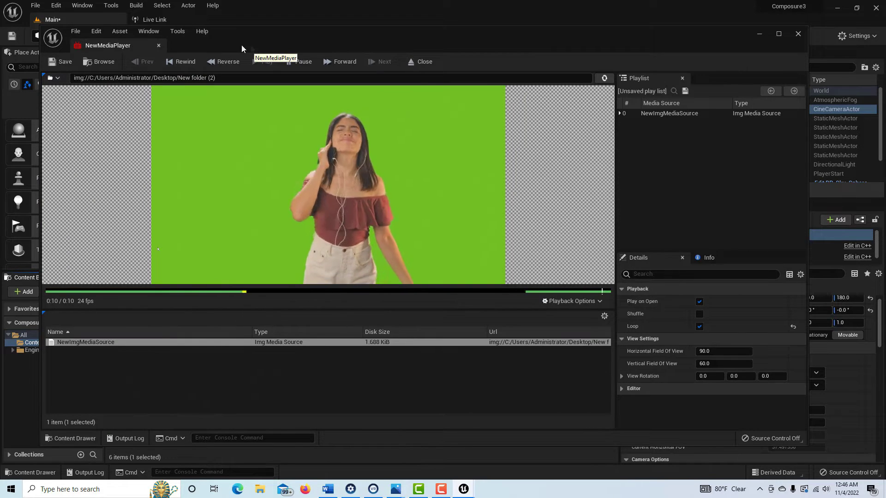
# Step: Dock the NewMediaPlayer editor in the main editor window and return to the Main level
pyautogui.moveTo(133, 45); pyautogui.dragTo(230, 20)
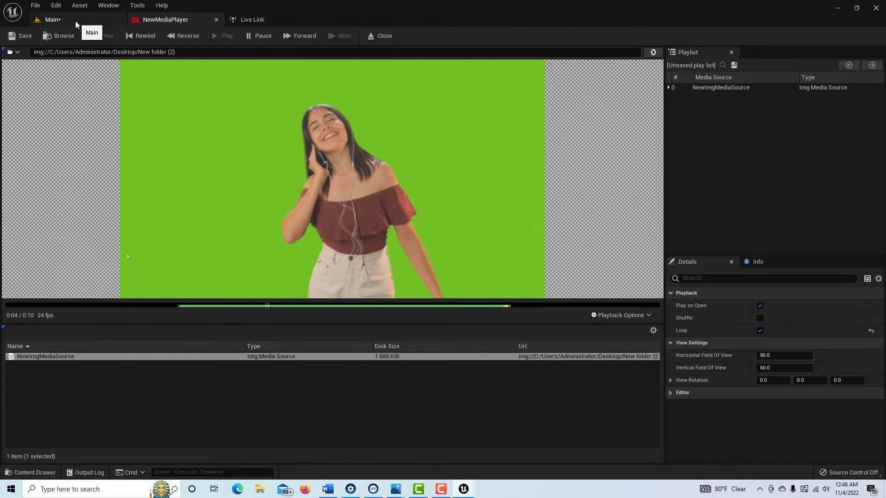
pyautogui.click(75, 20)
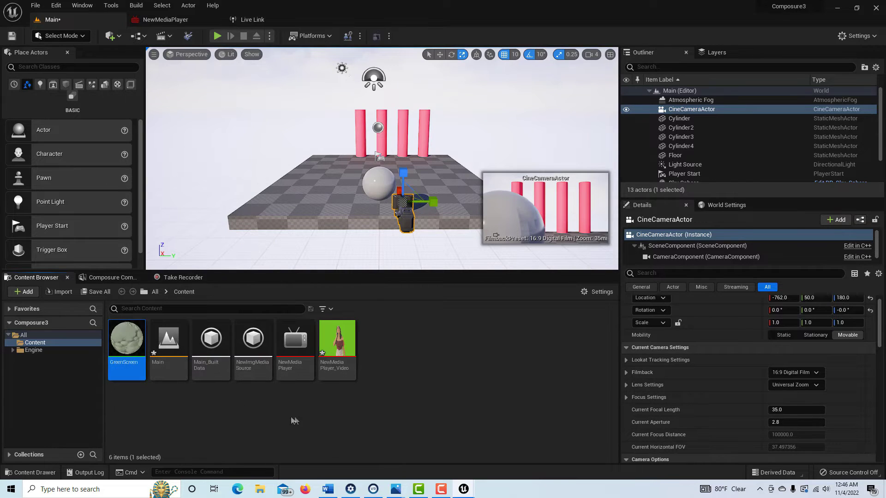
# Step: Create a new empty comp shot in Composure Compositing, keeping the default name
pyautogui.click(98, 278)
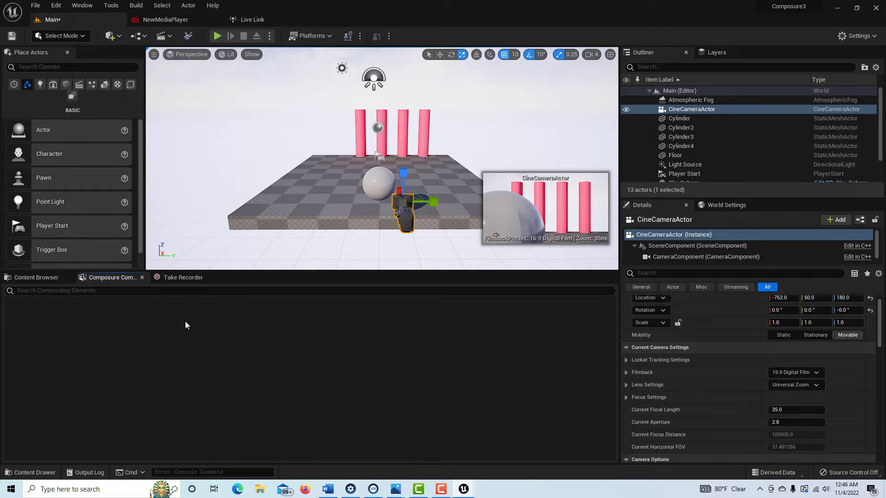
pyautogui.rightClick(185, 321)
pyautogui.click(217, 342)
pyautogui.click(366, 169)
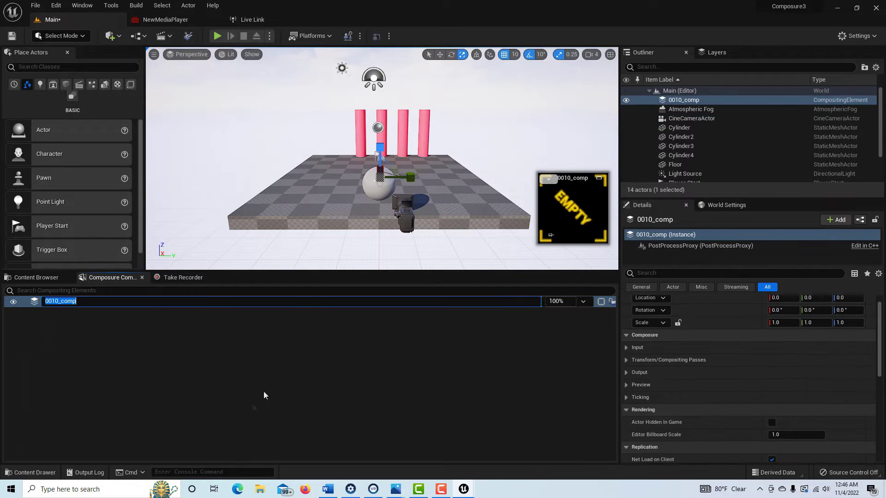
# Step: Add a Media Plate layer element to 0010_comp with its default name and expand the comp to show its layers
pyautogui.click(70, 303)
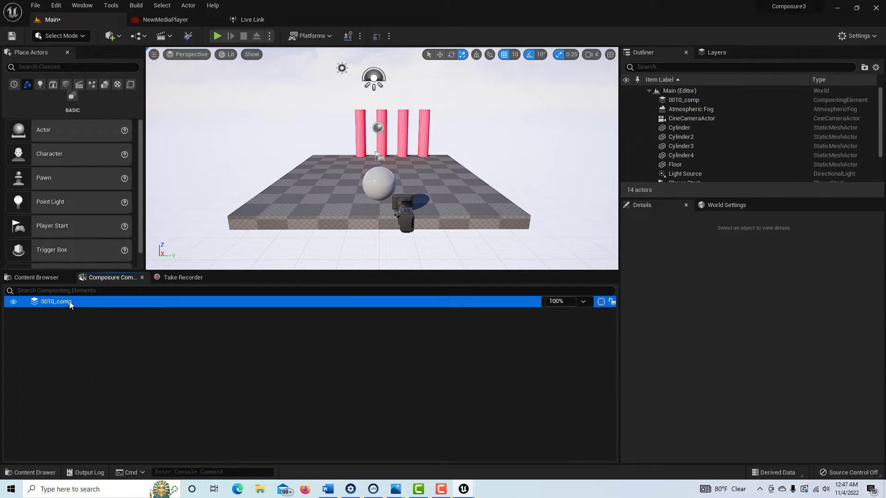
pyautogui.rightClick(70, 305)
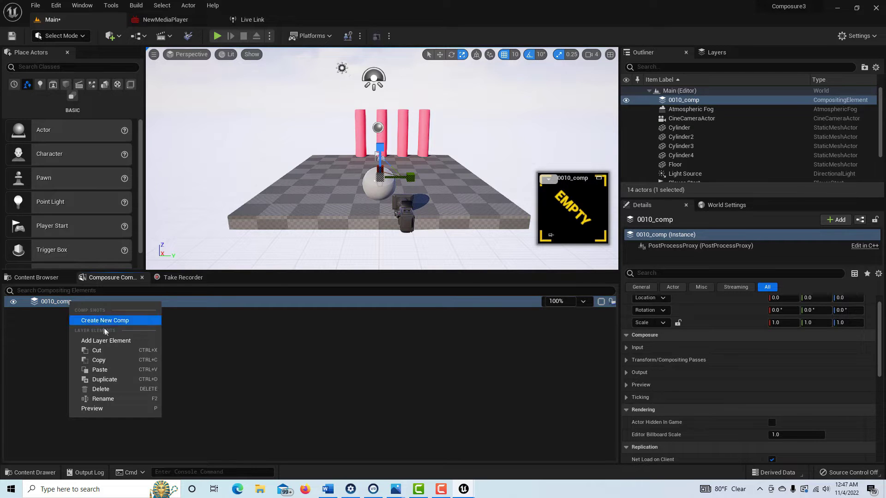
pyautogui.click(113, 344)
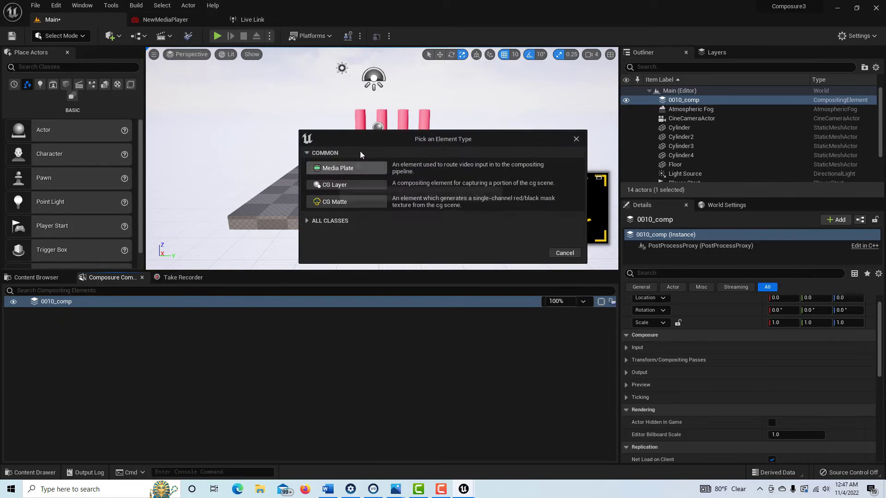
pyautogui.click(359, 169)
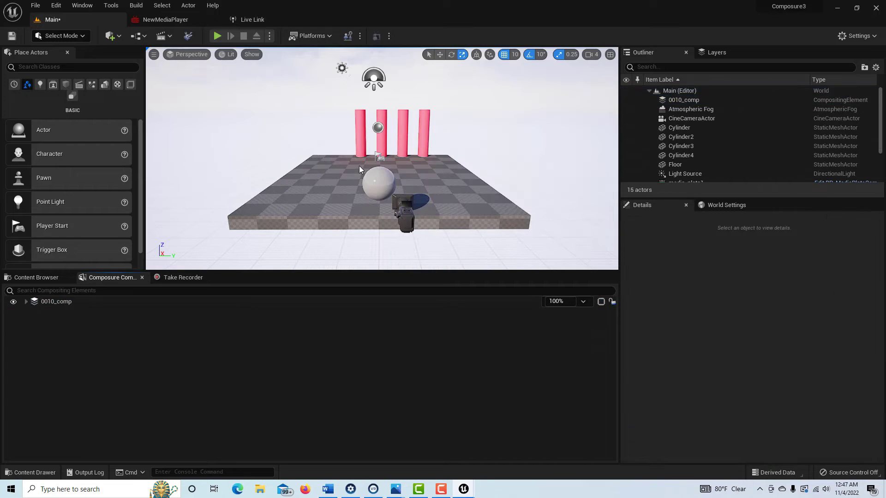
pyautogui.click(25, 305)
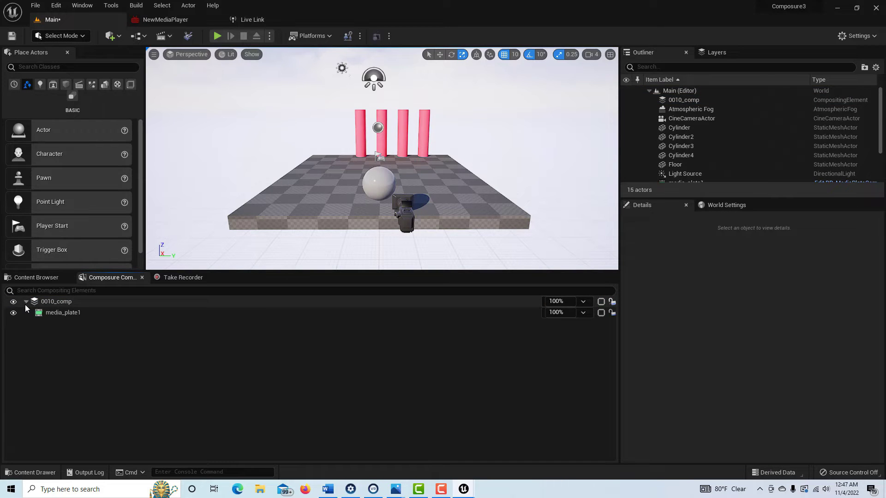
# Step: Add a CG Layer element named fg to 0010_comp
pyautogui.click(70, 305)
pyautogui.rightClick(75, 301)
pyautogui.click(133, 336)
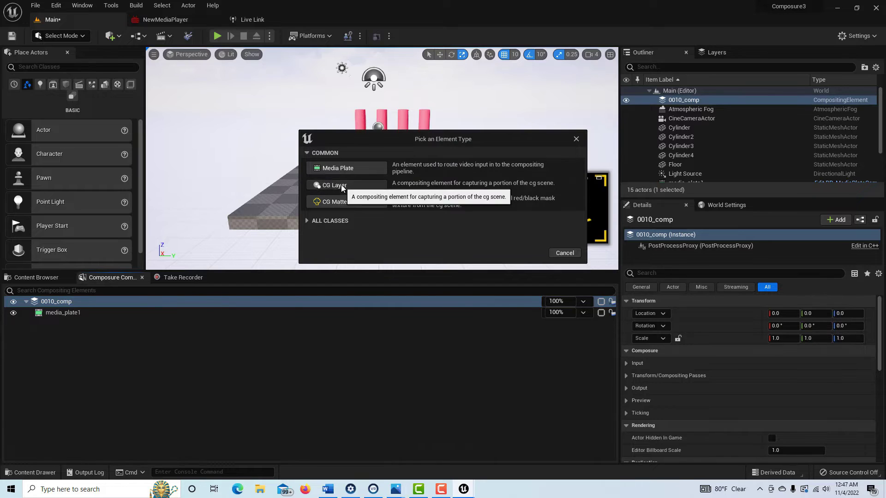
pyautogui.click(333, 184)
pyautogui.write('fg')
pyautogui.press('Return')
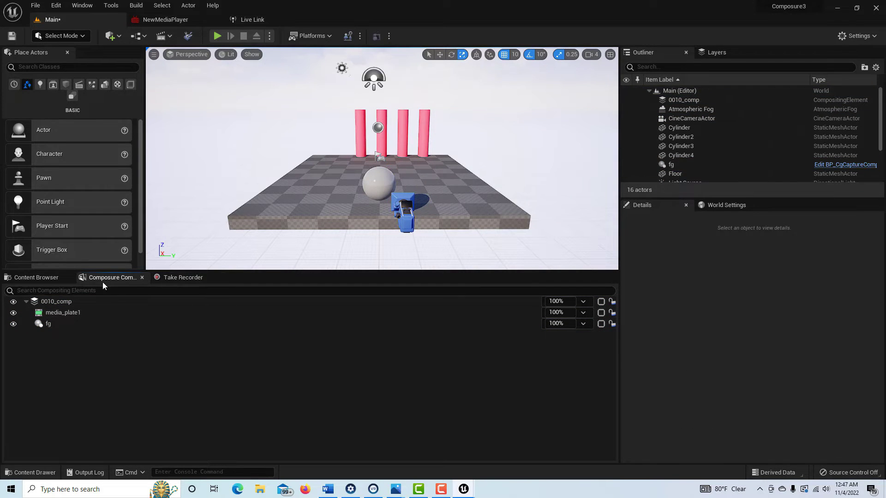
# Step: Add a second CG Layer element named bg to 0010_comp
pyautogui.click(74, 301)
pyautogui.rightClick(74, 301)
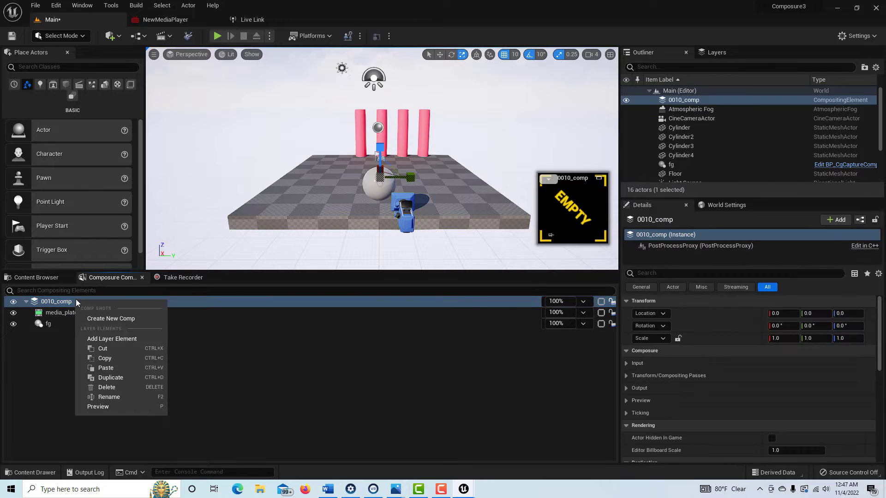
pyautogui.click(120, 341)
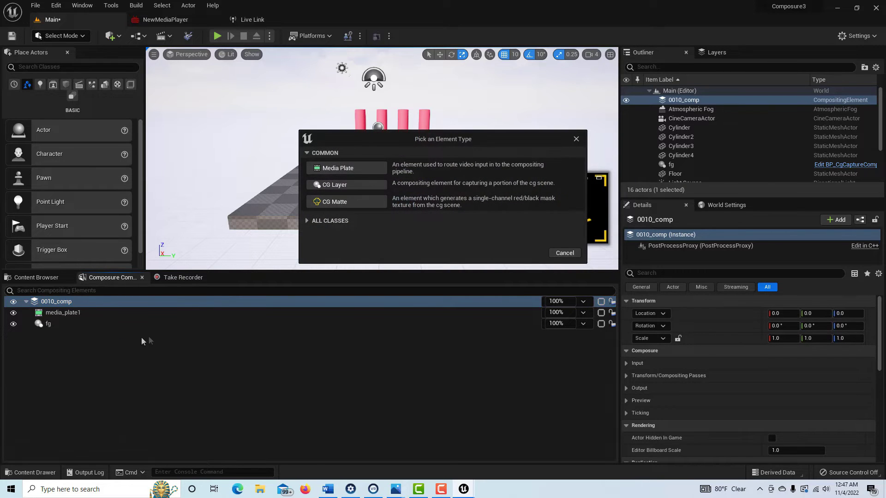
pyautogui.click(342, 186)
pyautogui.write('bg')
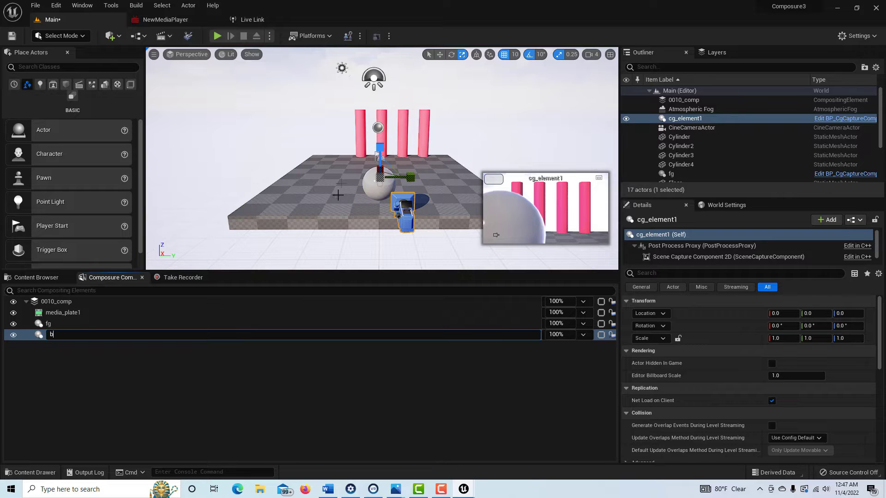
pyautogui.click(149, 376)
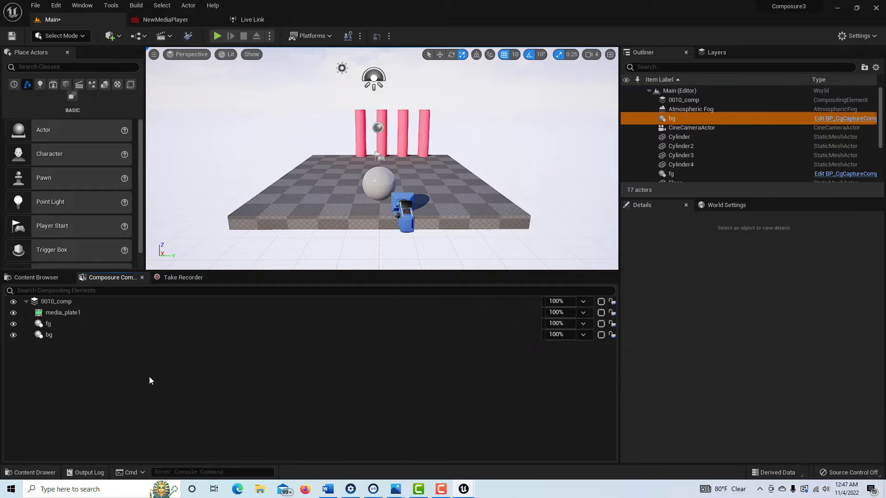
# Step: Set the Target Camera Actor of 0010_comp to CineCameraActor
pyautogui.click(59, 303)
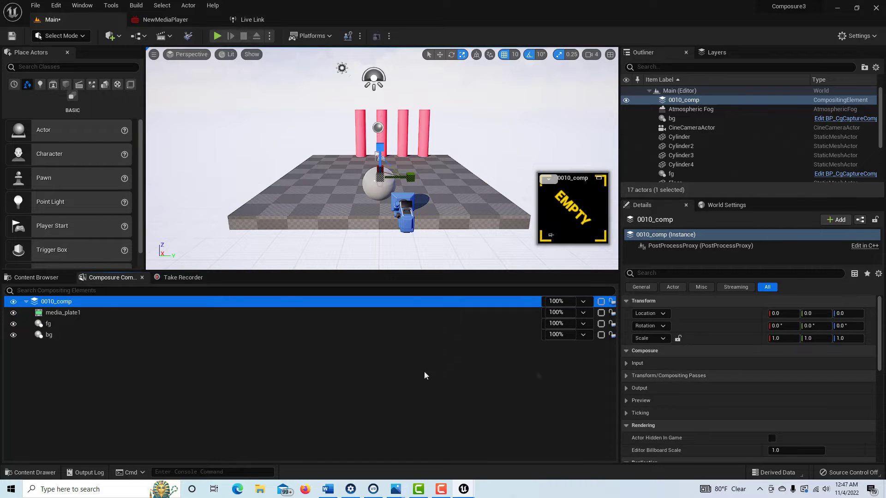
pyautogui.click(93, 311)
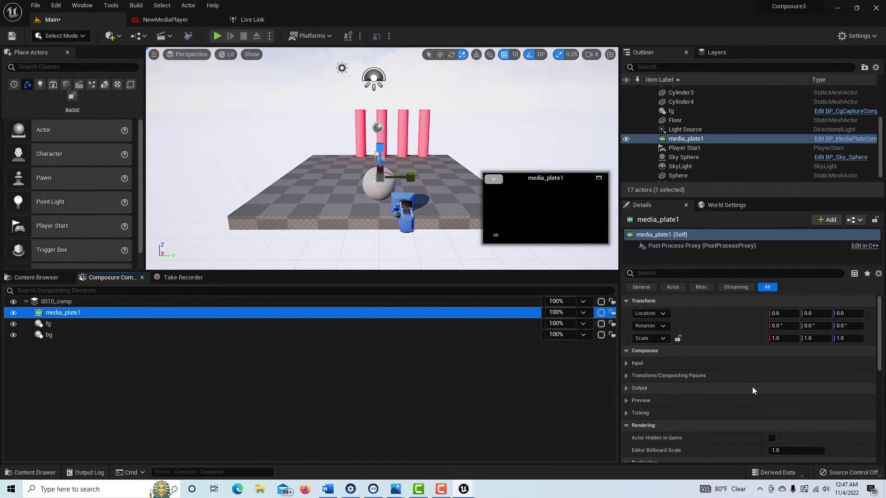
pyautogui.click(154, 302)
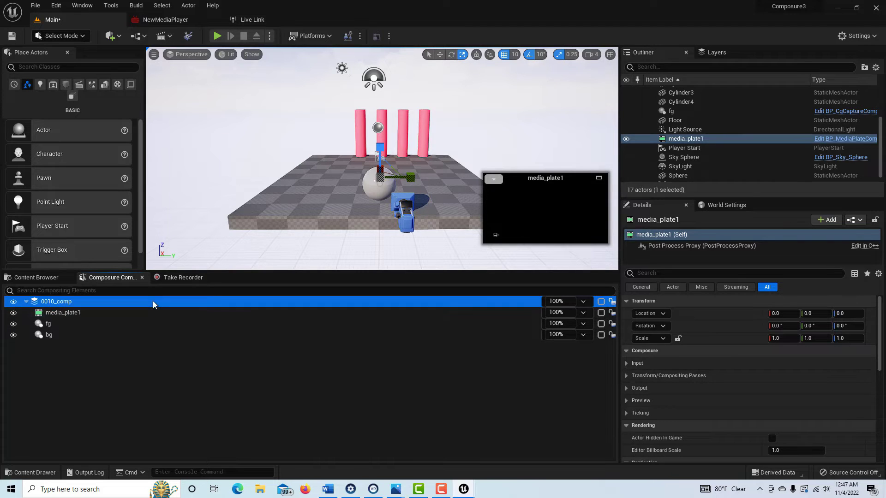
pyautogui.click(626, 363)
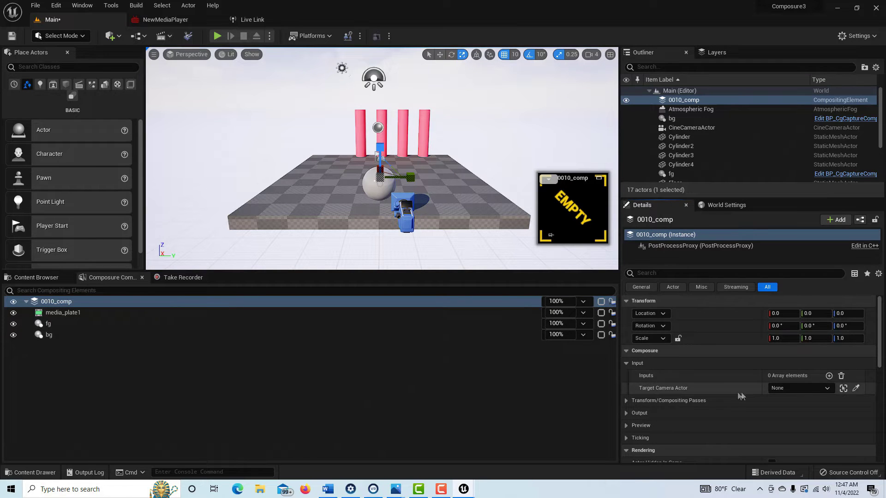
pyautogui.click(830, 389)
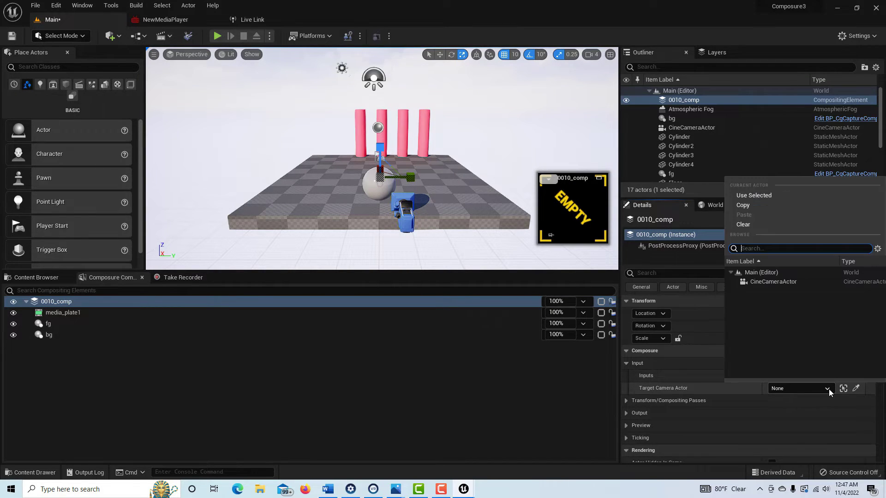
pyautogui.click(779, 281)
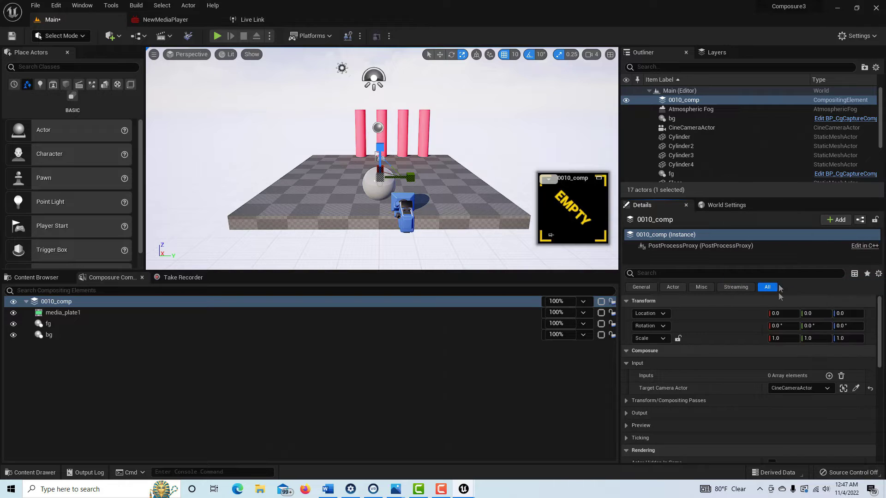
pyautogui.click(522, 411)
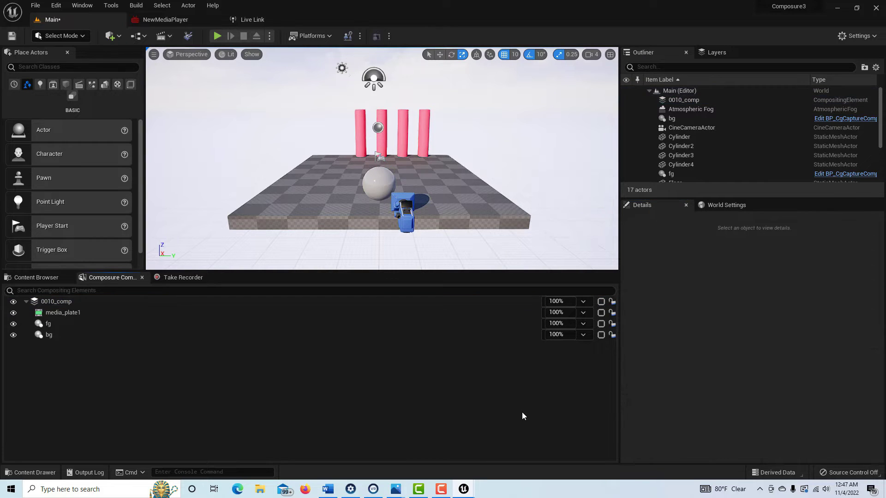
# Step: Add a transform pass to the Transform/Compositing Passes of 0010_comp
pyautogui.click(68, 312)
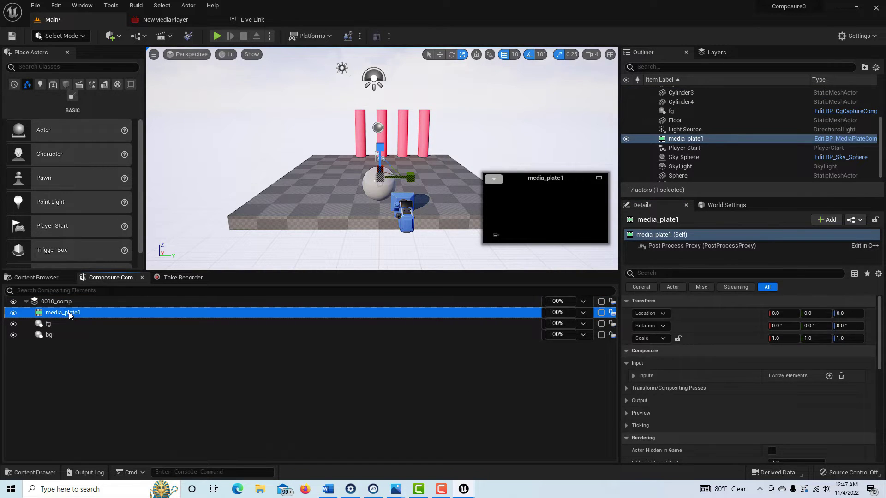
pyautogui.click(60, 301)
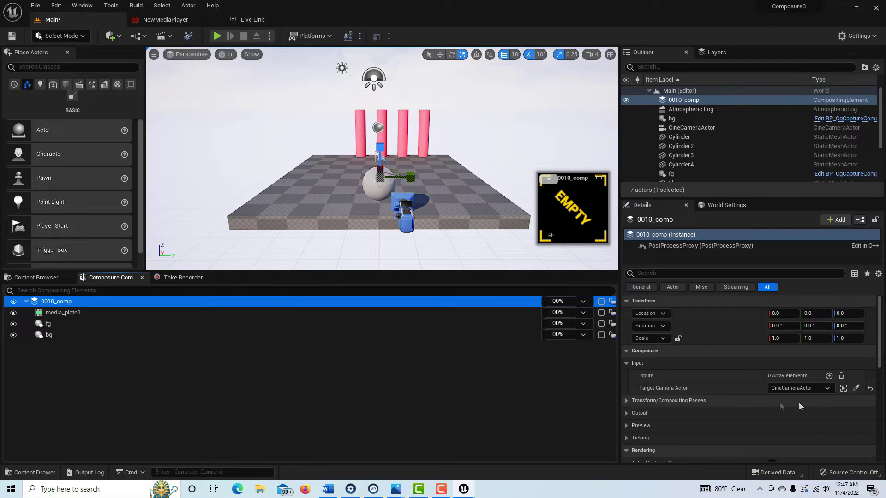
pyautogui.scroll(-2, 765, 423)
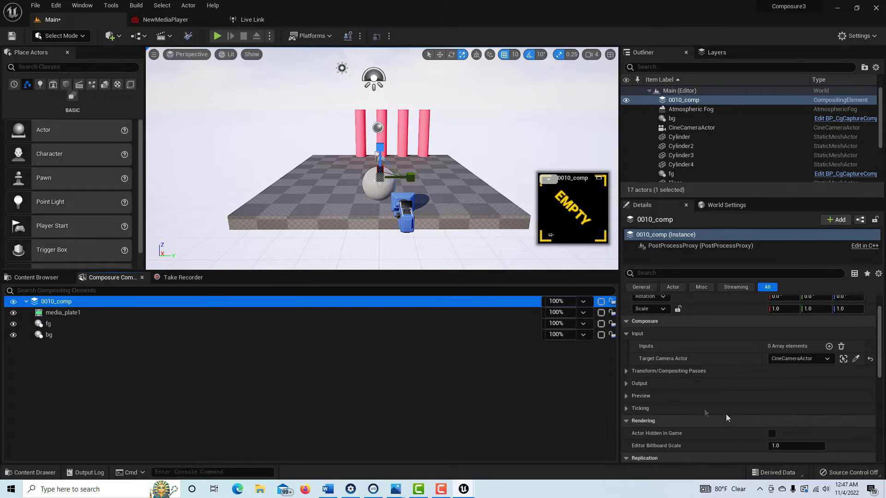
pyautogui.click(626, 372)
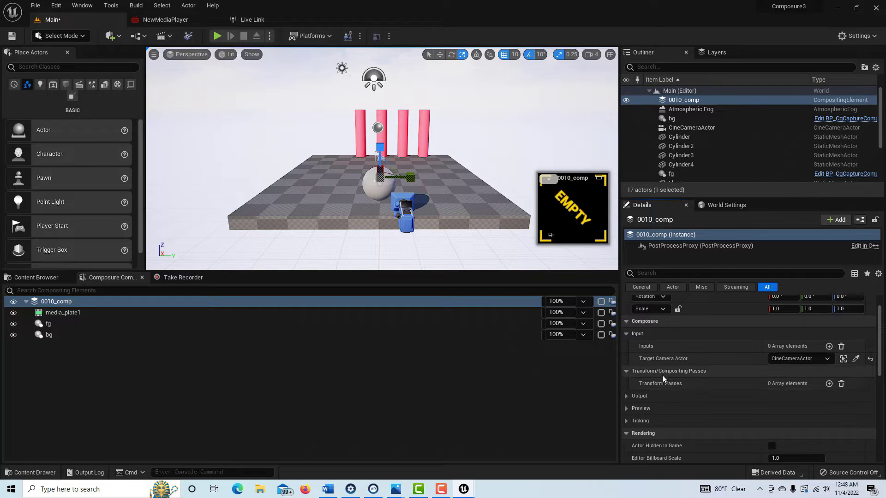
pyautogui.click(829, 384)
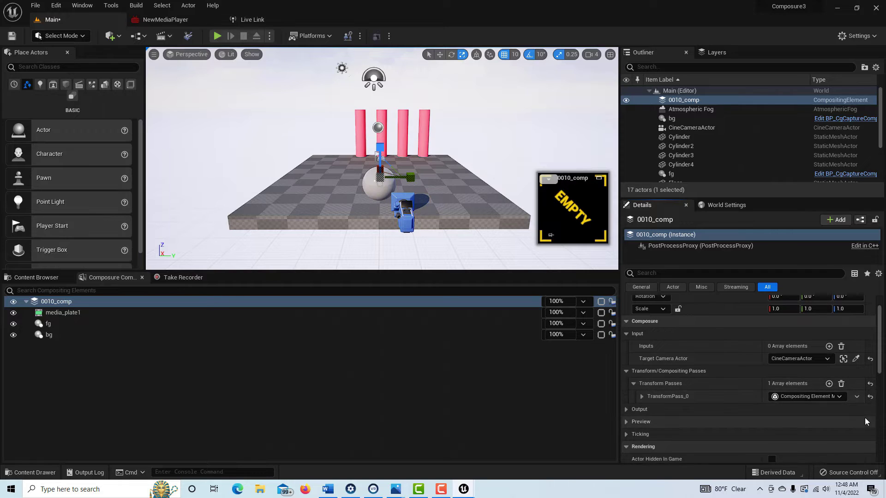
# Step: Assign the GreenScreen material to the comp's TransformPass_0 and collapse the comp's pass and input settings
pyautogui.click(641, 398)
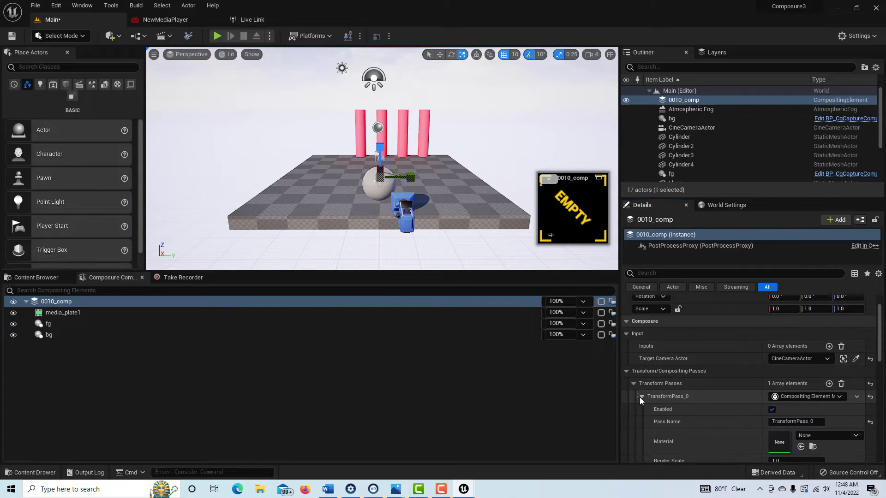
pyautogui.click(856, 437)
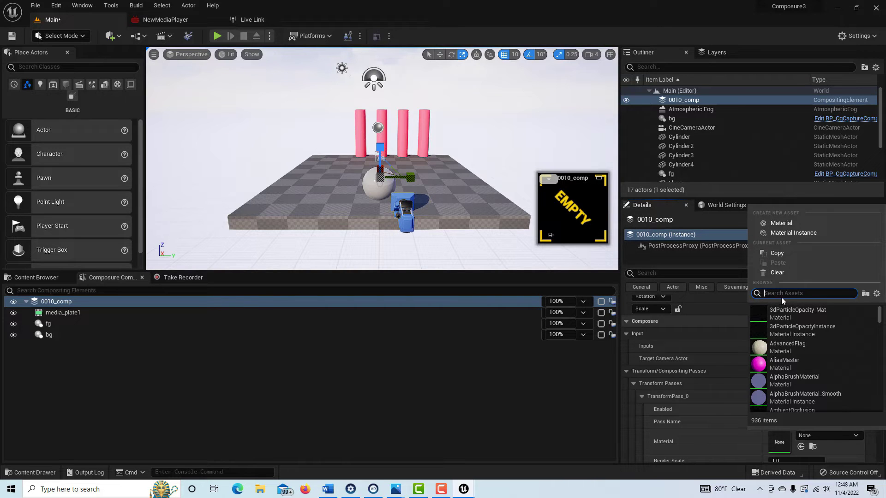
pyautogui.write('gre')
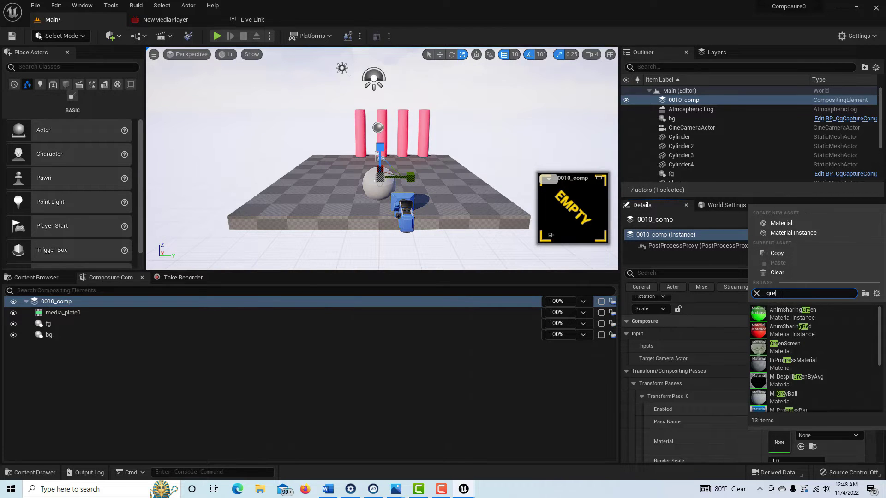
pyautogui.write('e')
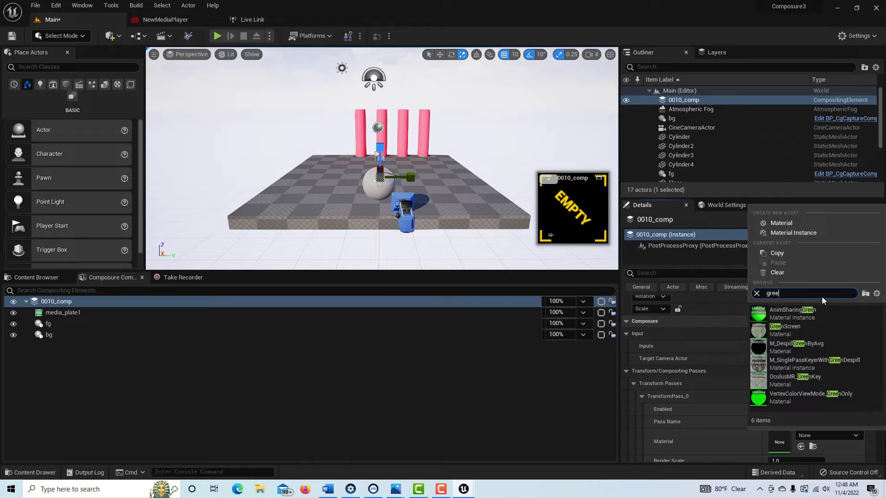
pyautogui.click(789, 328)
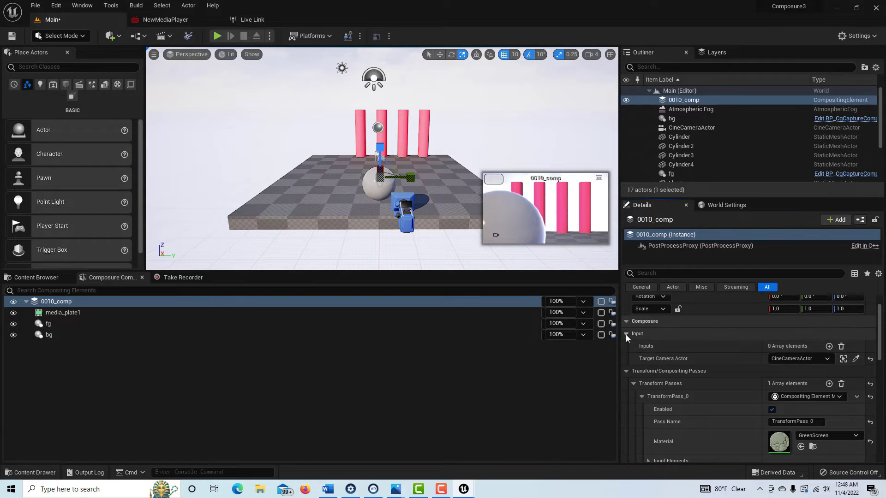
pyautogui.click(627, 371)
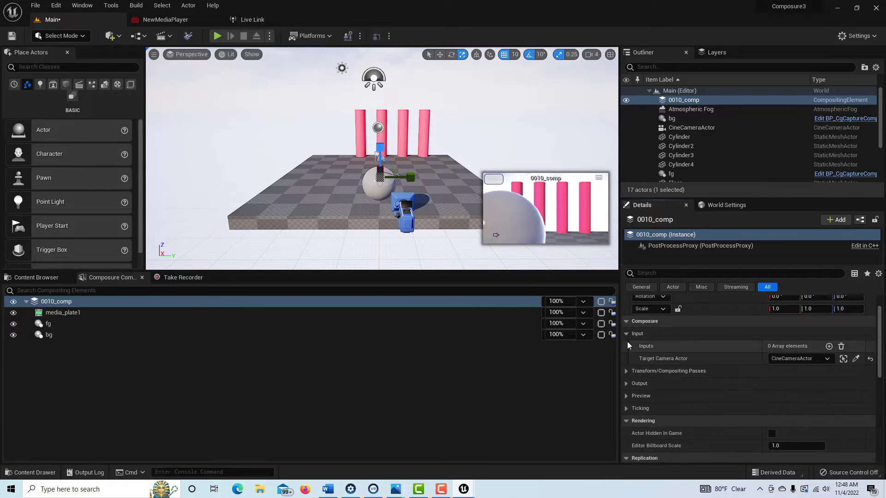
pyautogui.click(627, 334)
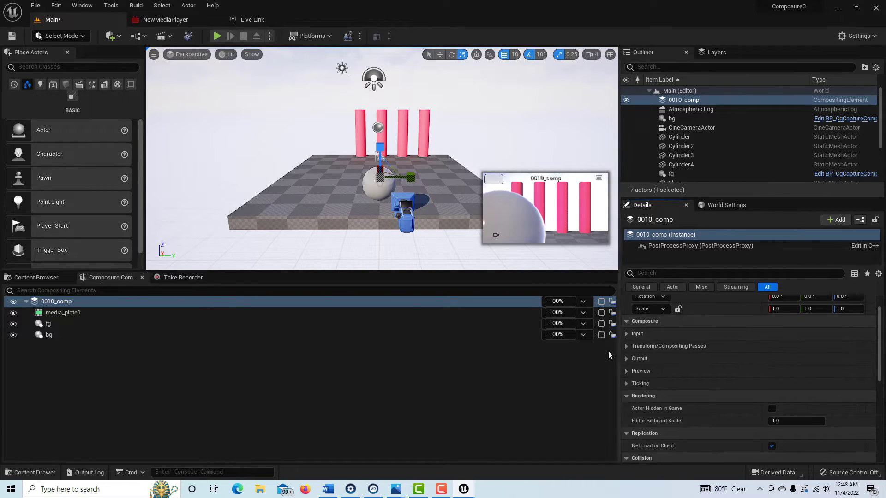
# Step: Set the Media Source of media_plate1's MediaSource input to the NewMediaPlayer_Video texture
pyautogui.click(64, 314)
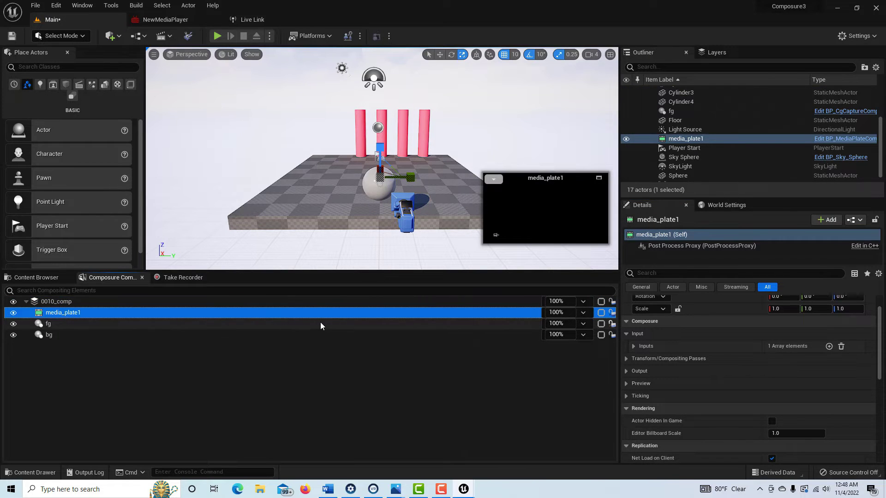
pyautogui.click(634, 346)
pyautogui.click(641, 359)
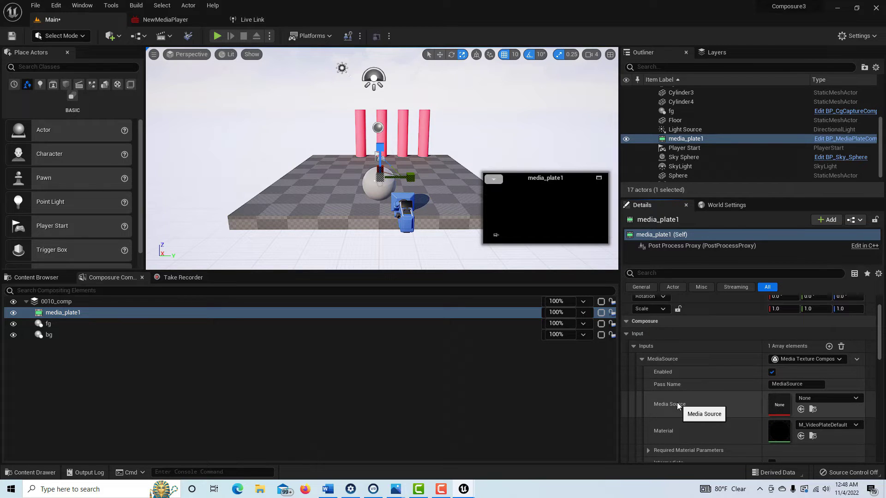
pyautogui.click(856, 399)
pyautogui.click(778, 329)
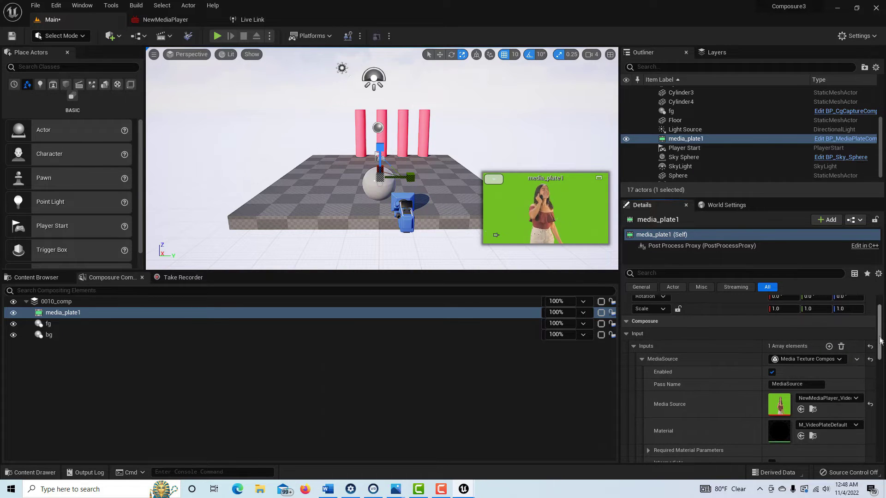
# Step: Add a key color entry to the Chroma Keying transform pass of media_plate1
pyautogui.scroll(-3, 884, 364)
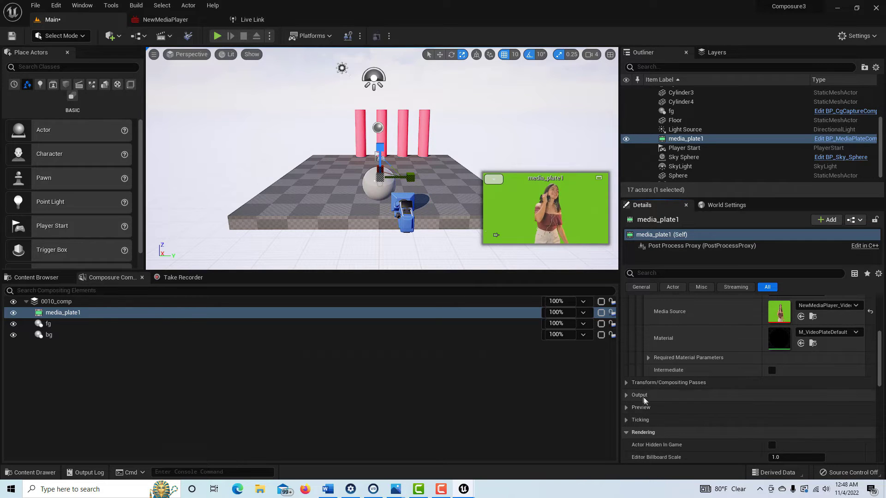
pyautogui.click(626, 383)
pyautogui.click(633, 395)
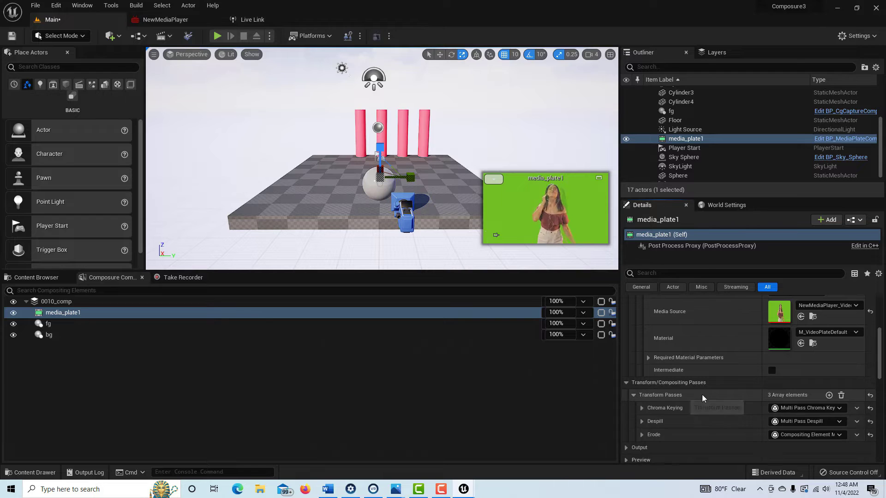
pyautogui.scroll(-2, 702, 394)
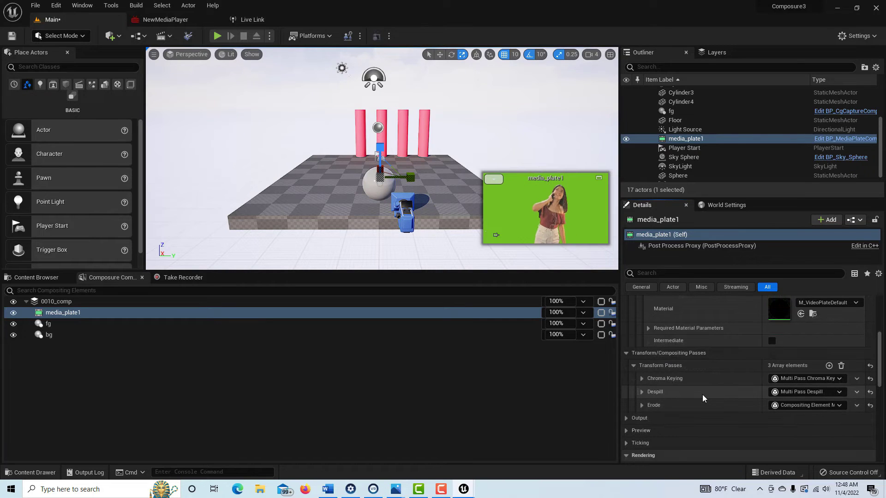
pyautogui.click(641, 379)
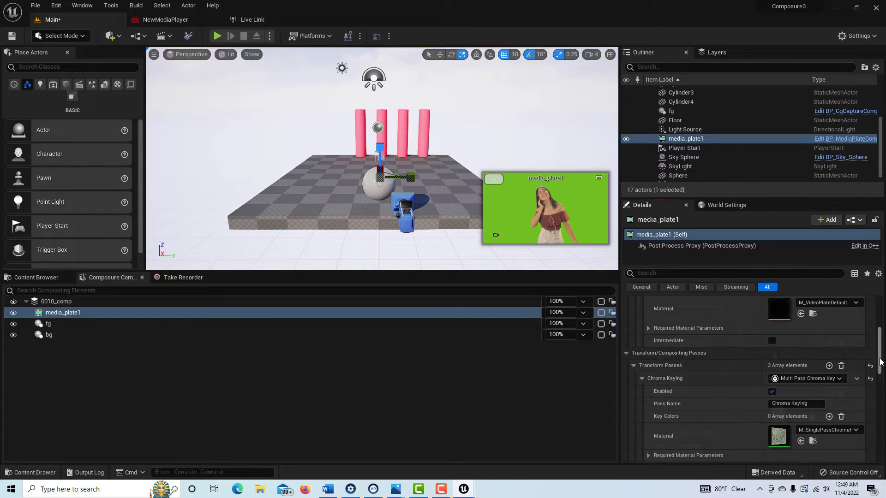
pyautogui.moveTo(881, 361); pyautogui.dragTo(882, 368)
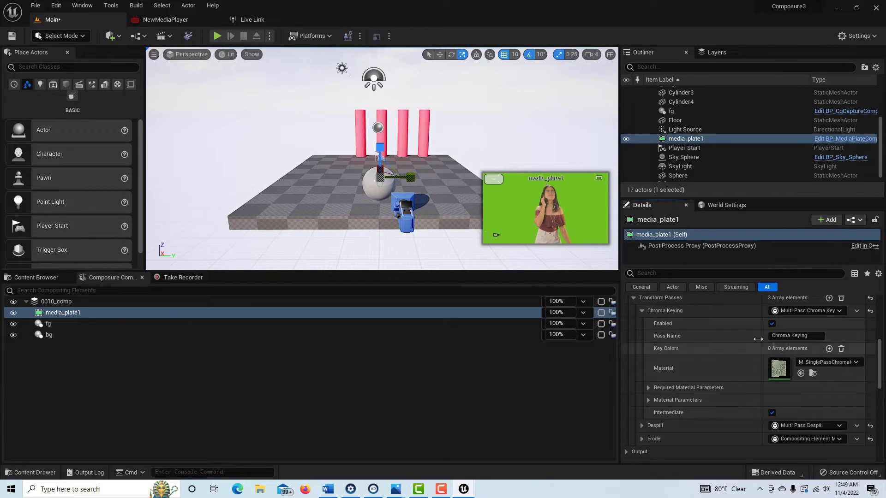
pyautogui.click(829, 348)
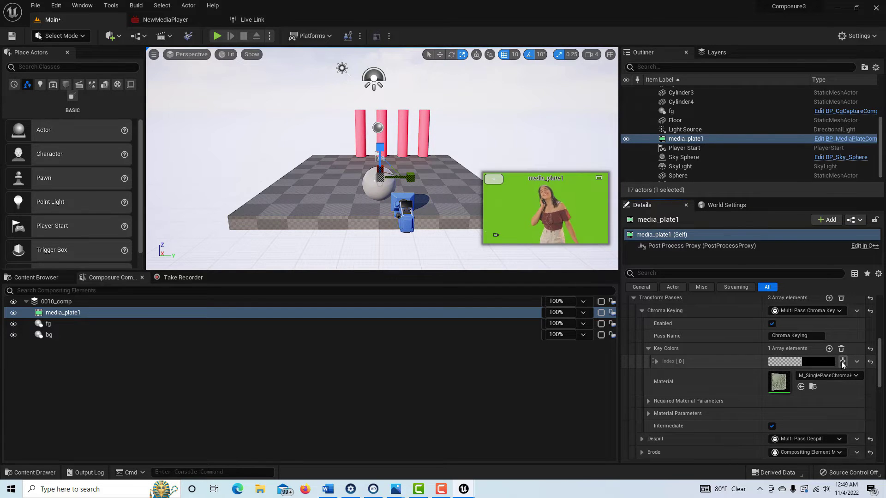
# Step: Sample the green backdrop of the media plate as the Chroma Keying key color and accept the pick
pyautogui.click(843, 363)
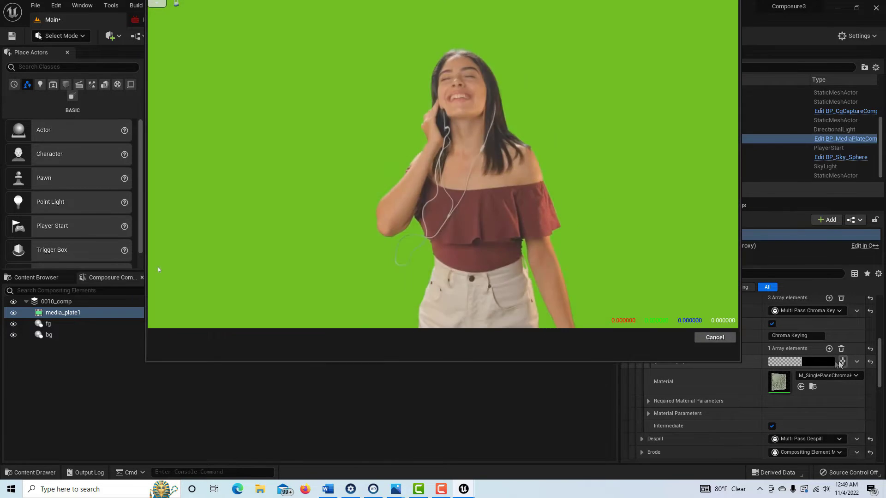
pyautogui.click(377, 170)
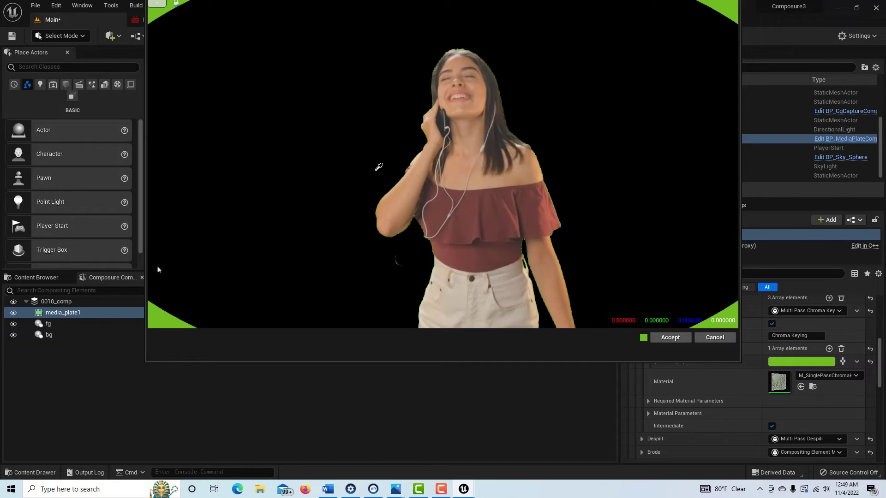
pyautogui.click(676, 338)
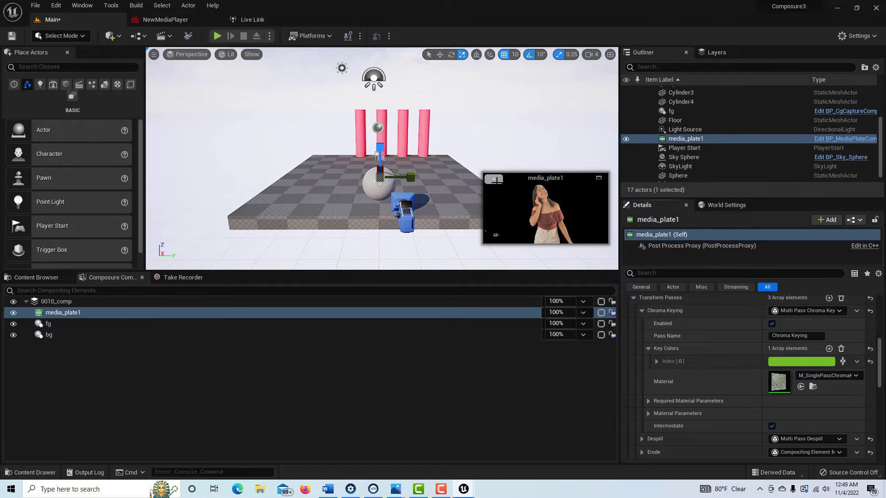
# Step: Review the material parameters of media_plate1's Chroma Keying pass, then collapse the plate's expanded settings
pyautogui.scroll(-1, 881, 374)
pyautogui.scroll(-2, 882, 374)
pyautogui.click(650, 362)
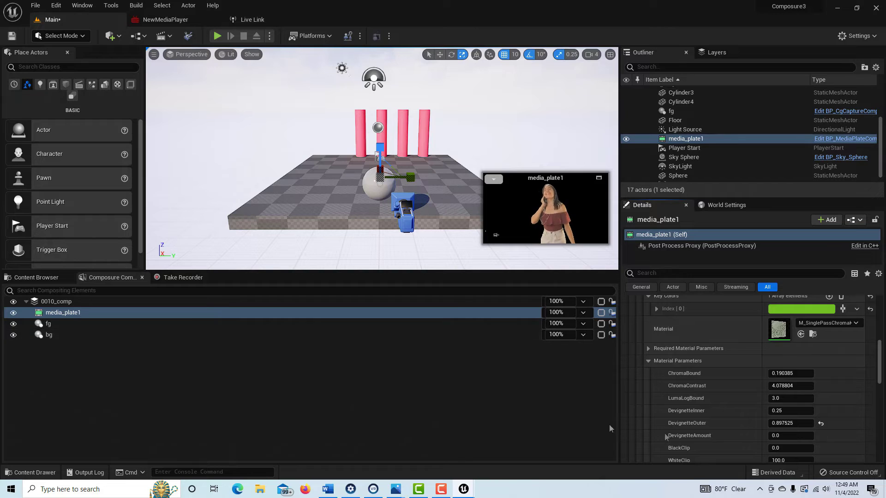
pyautogui.click(648, 362)
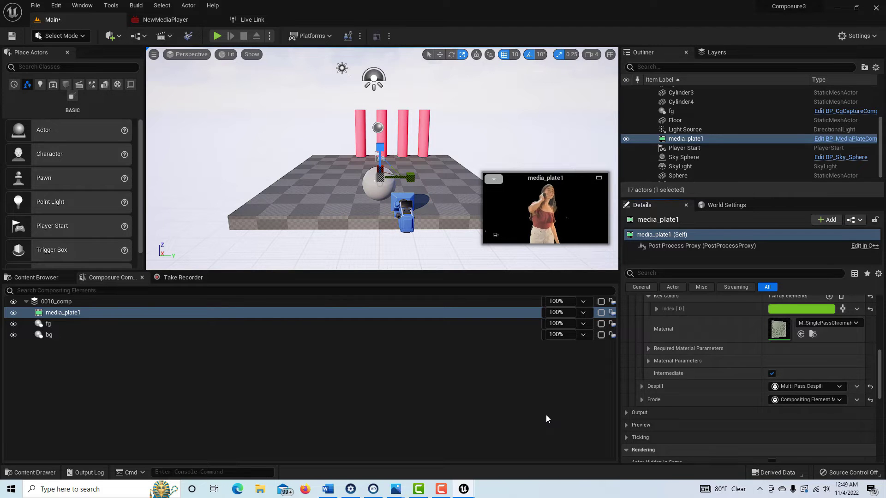
pyautogui.moveTo(881, 379); pyautogui.dragTo(880, 350)
pyautogui.click(635, 399)
pyautogui.click(627, 388)
# Step: Inspect the details of the fg element and the transform passes list of 0010_comp
pyautogui.click(62, 324)
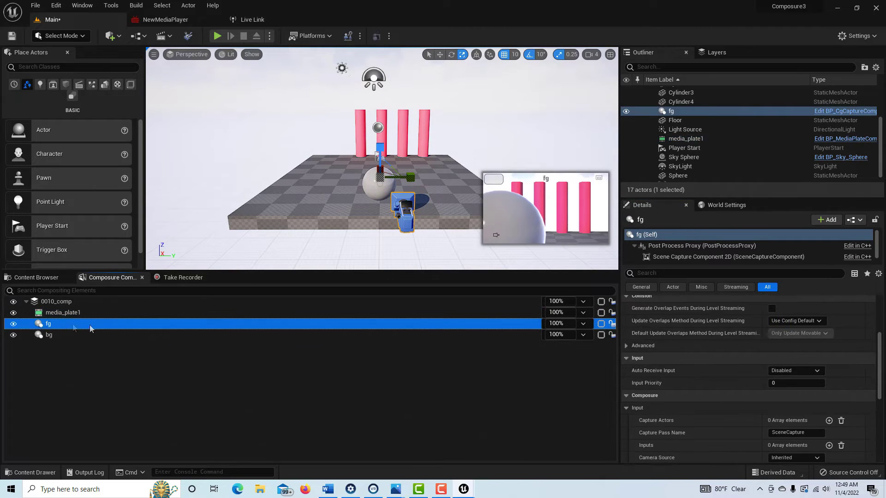
pyautogui.click(101, 300)
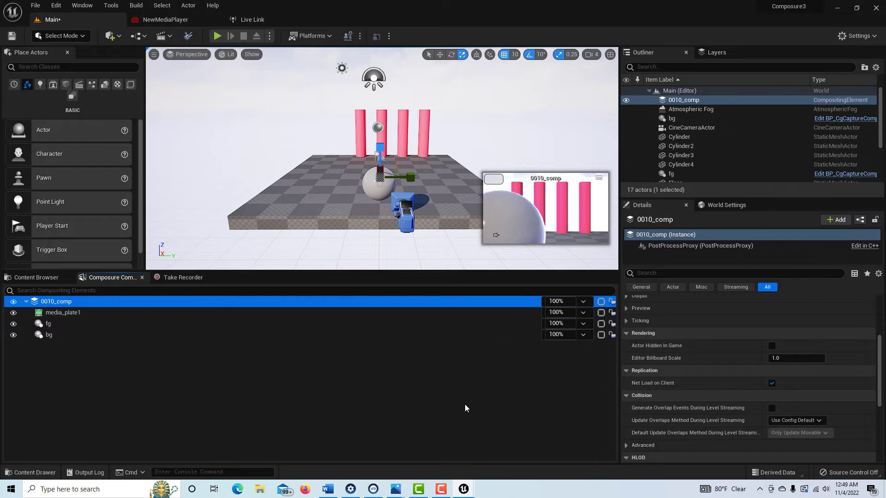
pyautogui.moveTo(880, 374); pyautogui.dragTo(881, 330)
pyautogui.click(627, 400)
pyautogui.moveTo(879, 352); pyautogui.dragTo(879, 363)
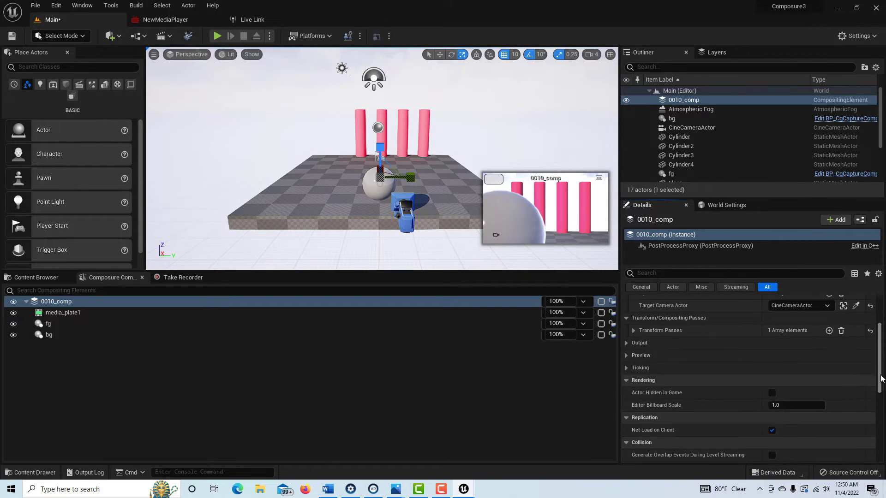
pyautogui.click(634, 330)
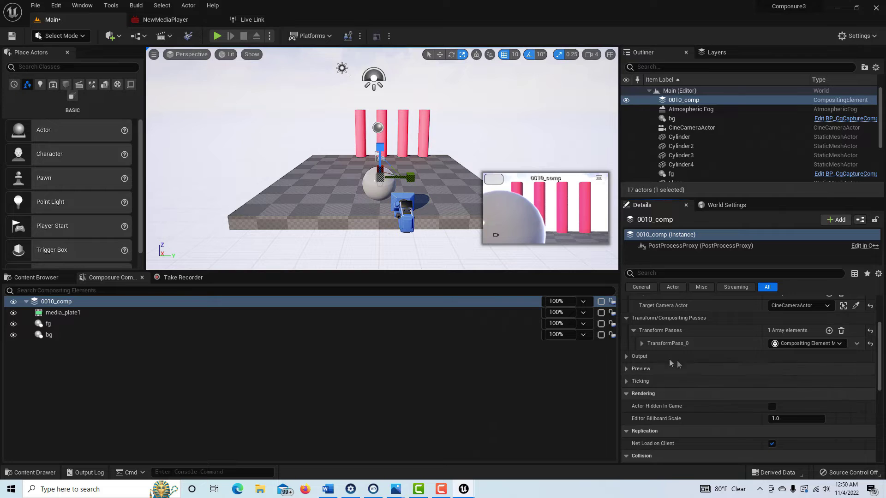
pyautogui.click(47, 324)
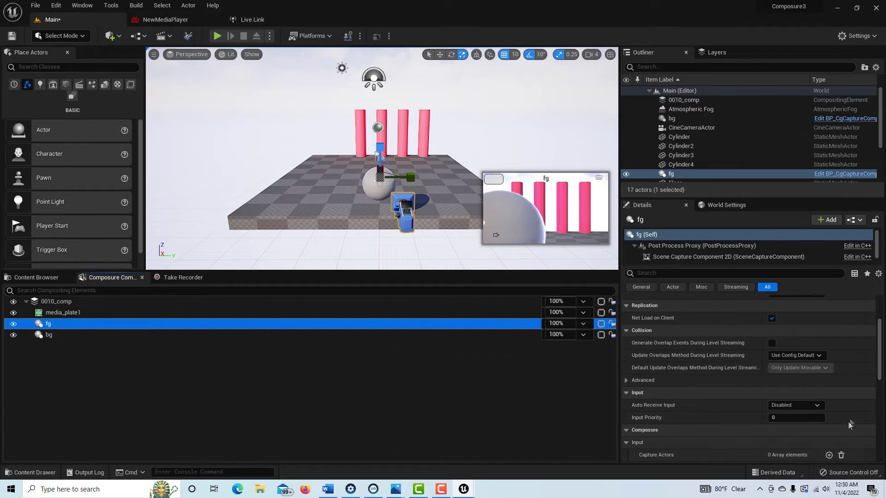
pyautogui.moveTo(881, 370); pyautogui.dragTo(884, 292)
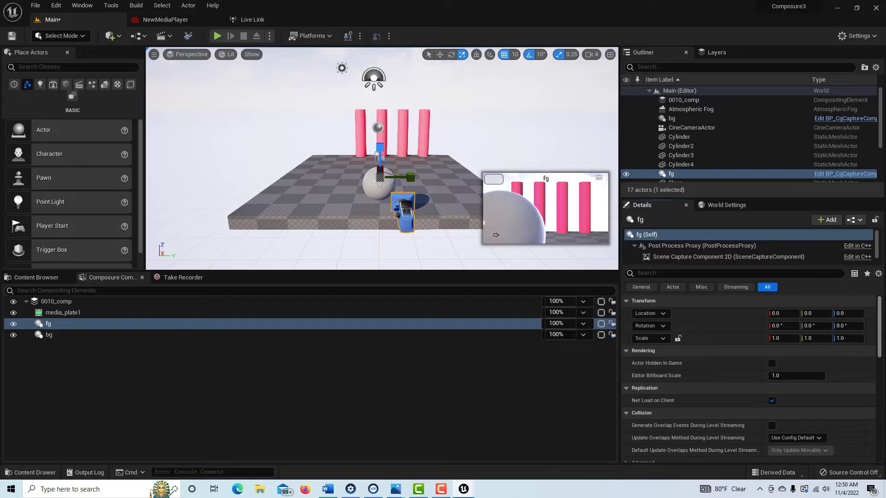
# Step: Examine the material and Input Elements assigned in TransformPass_0 of 0010_comp
pyautogui.click(79, 301)
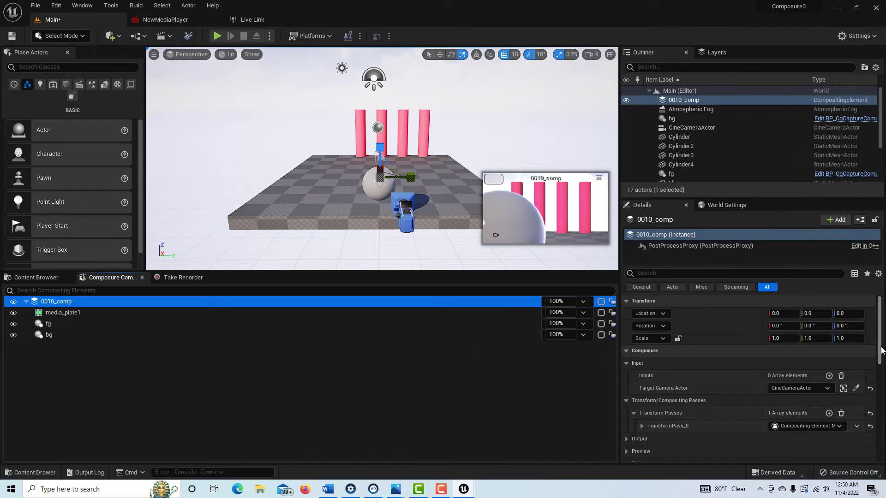
pyautogui.scroll(-3, 881, 349)
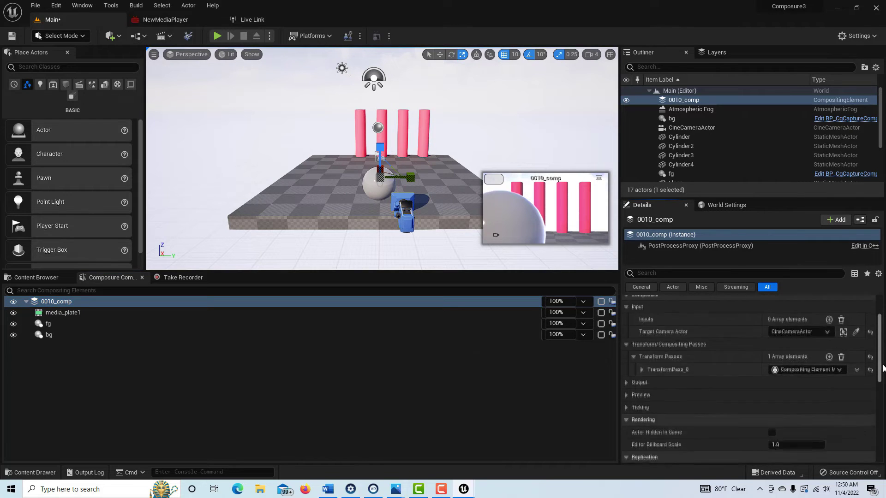
pyautogui.click(641, 370)
pyautogui.scroll(-2, 715, 397)
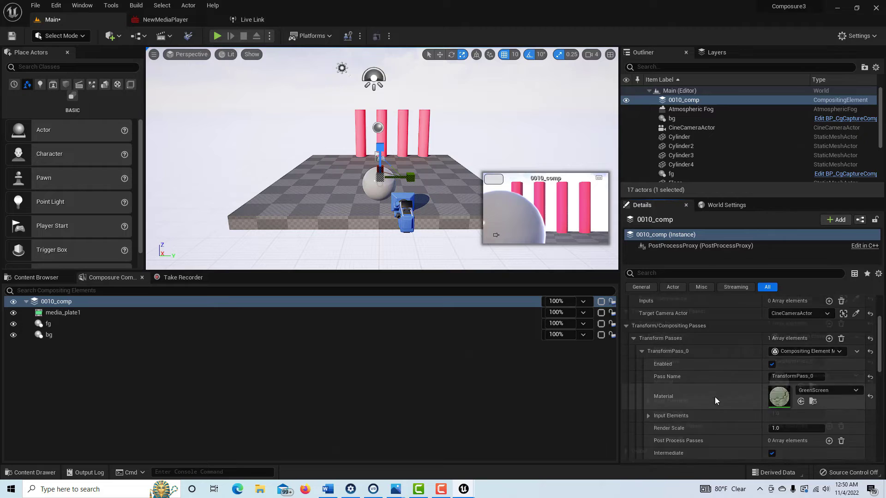
pyautogui.scroll(-1, 715, 400)
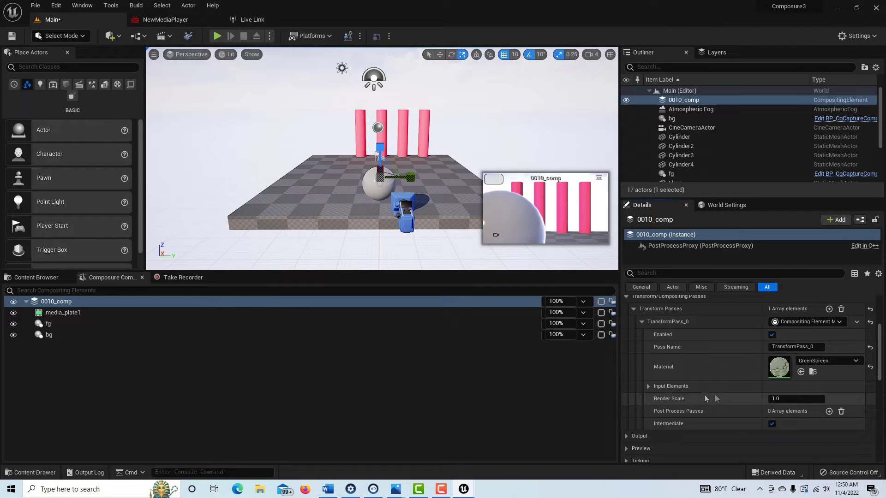
pyautogui.click(649, 386)
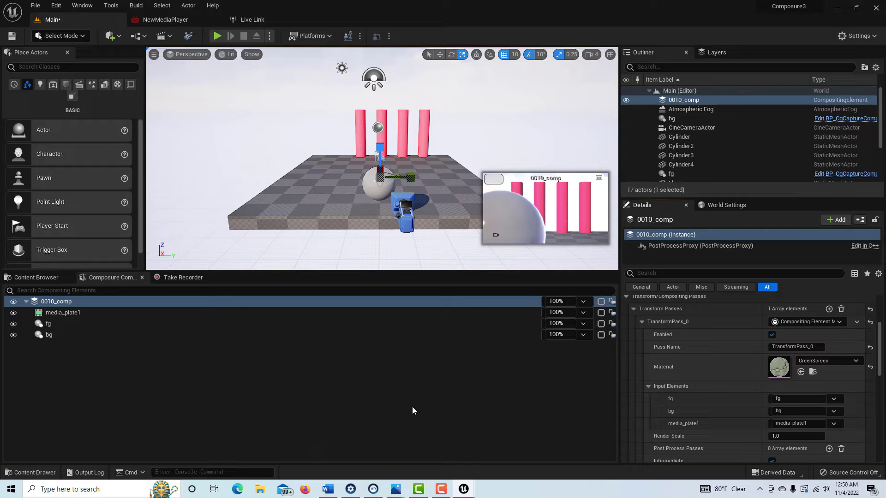
# Step: Compare the composite previews of the fg and media_plate1 elements
pyautogui.click(43, 324)
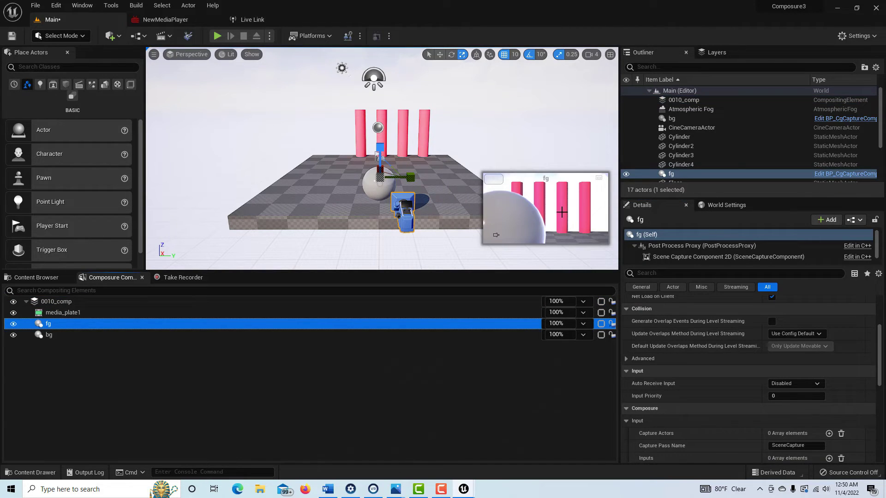
pyautogui.click(62, 314)
pyautogui.keyDown('ctrl'); pyautogui.click(65, 324); pyautogui.keyUp('ctrl')
pyautogui.click(65, 324)
pyautogui.click(71, 315)
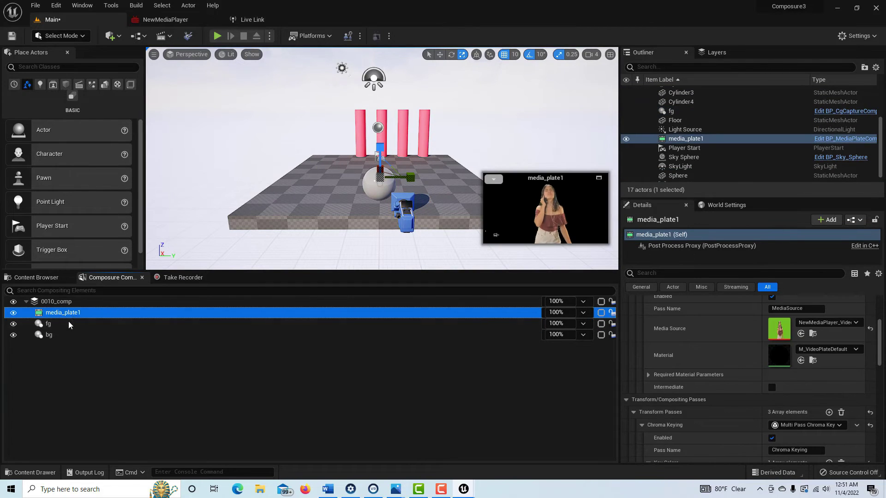
pyautogui.click(68, 321)
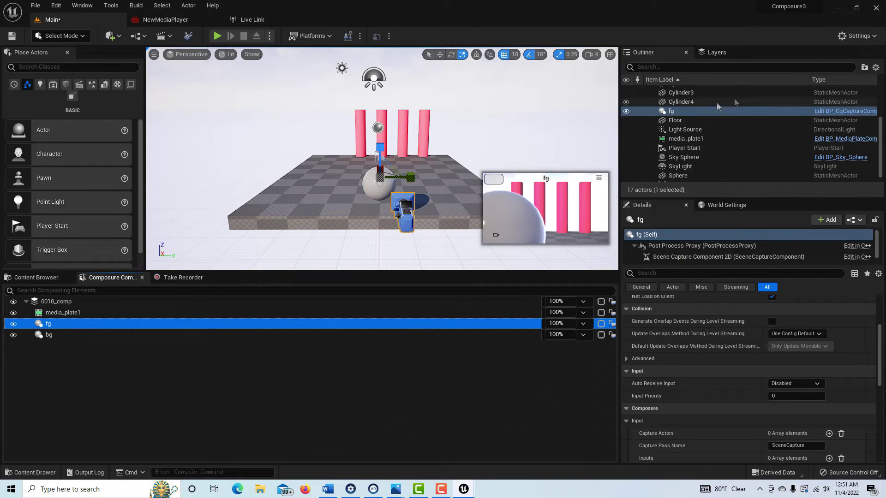
# Step: Create an empty actor layer in Layers, keeping its default name
pyautogui.click(717, 52)
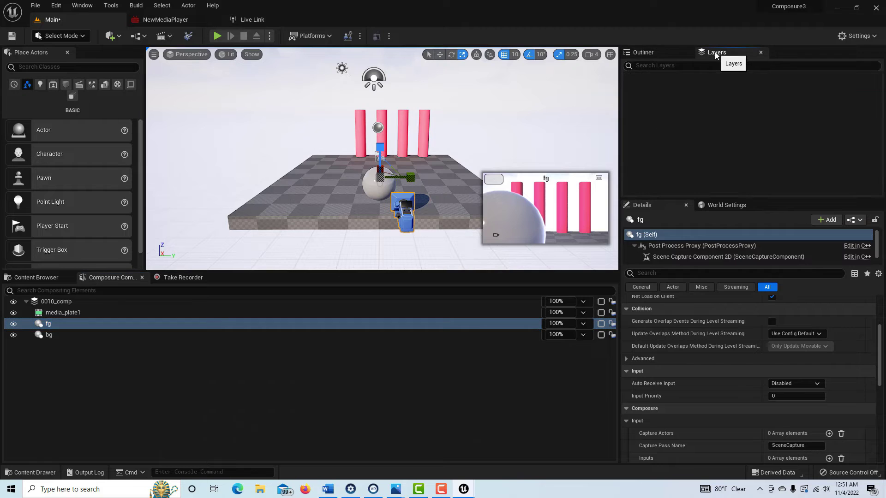
pyautogui.rightClick(713, 88)
pyautogui.click(782, 104)
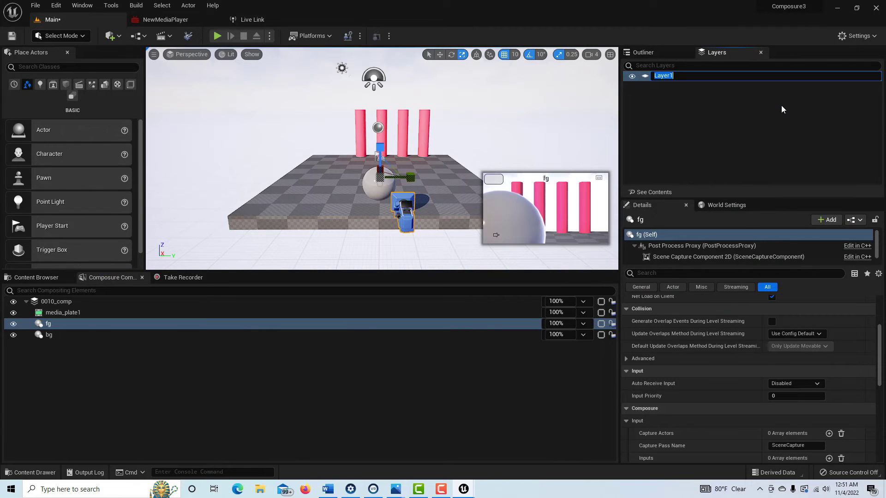
pyautogui.click(643, 78)
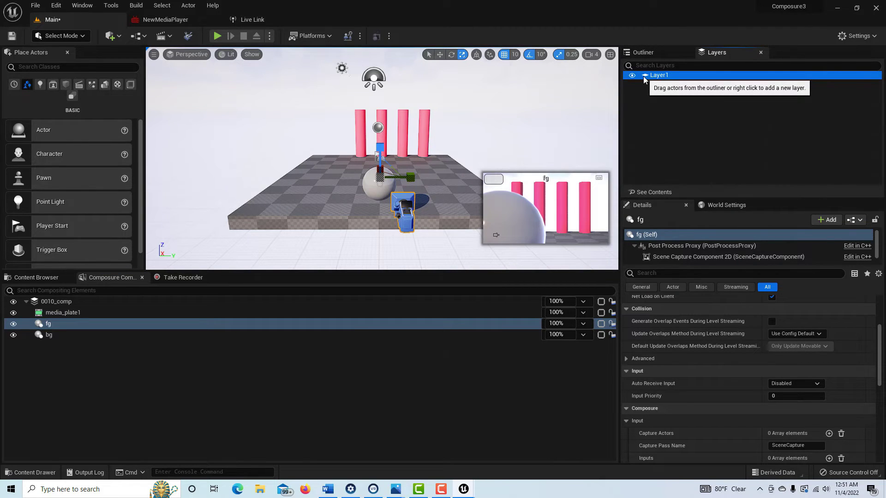
# Step: Add the sphere in the scene to Layer1 and check the assignment by toggling the layer's visibility
pyautogui.click(374, 186)
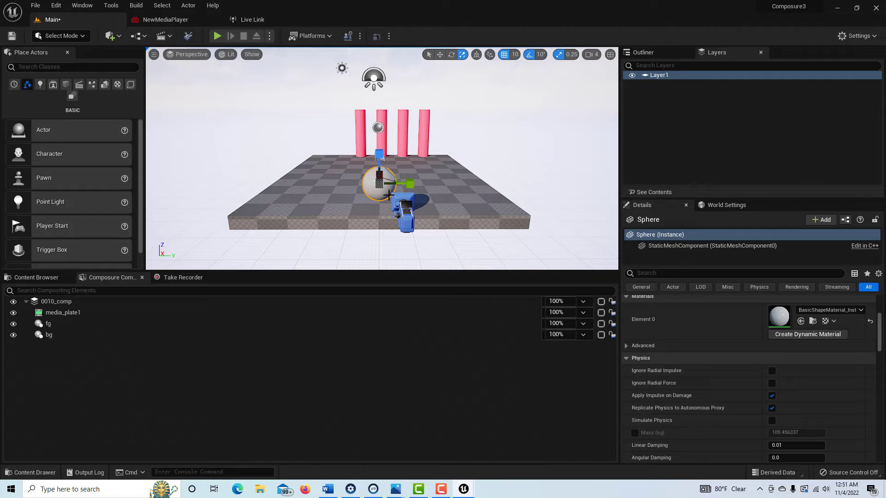
pyautogui.rightClick(677, 76)
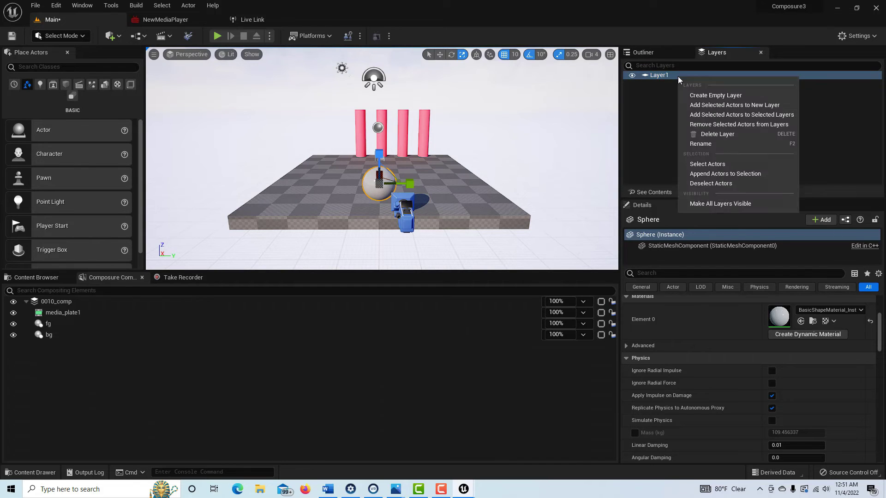
pyautogui.click(712, 115)
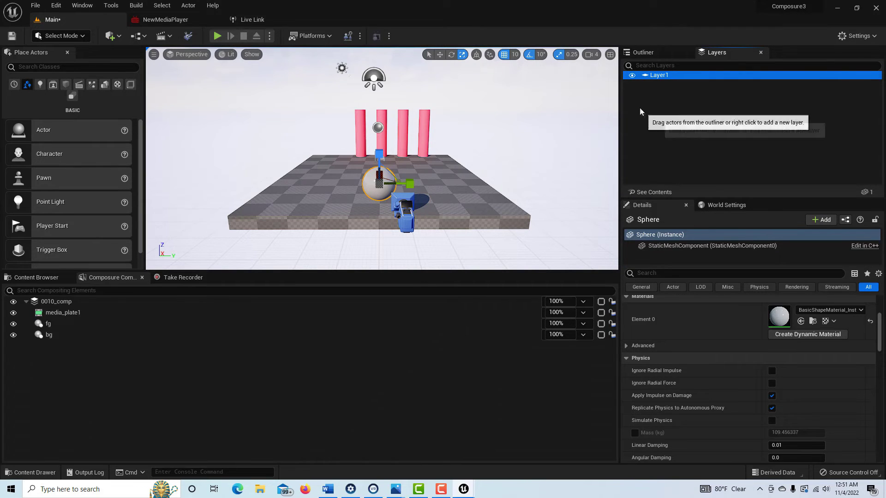
pyautogui.click(633, 75)
pyautogui.click(632, 76)
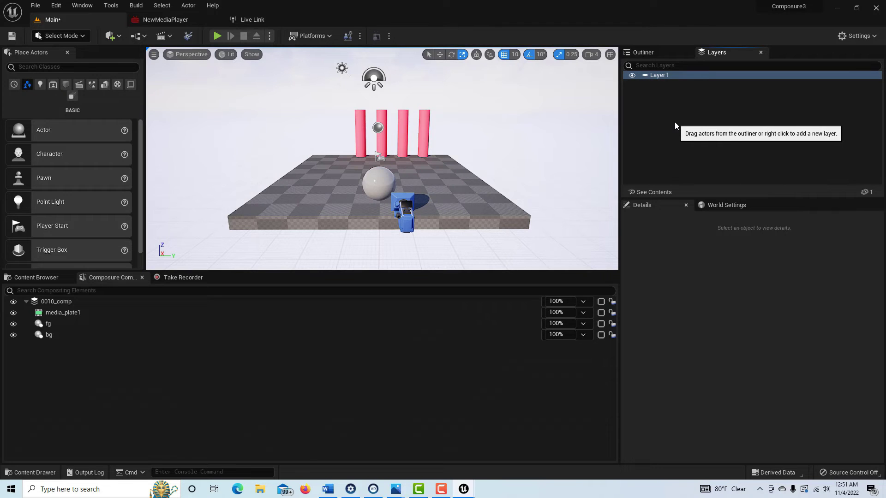
# Step: Add an element to the Capture Actors array of the fg element
pyautogui.click(59, 326)
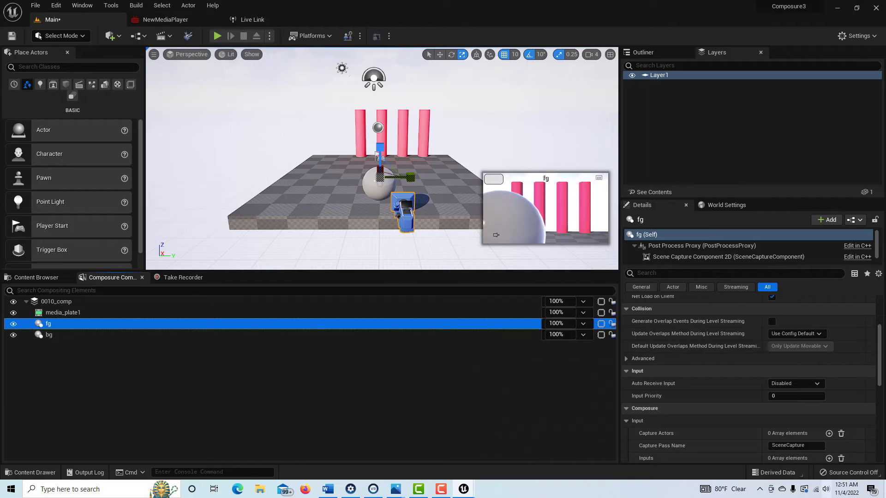
pyautogui.moveTo(883, 362); pyautogui.dragTo(876, 380)
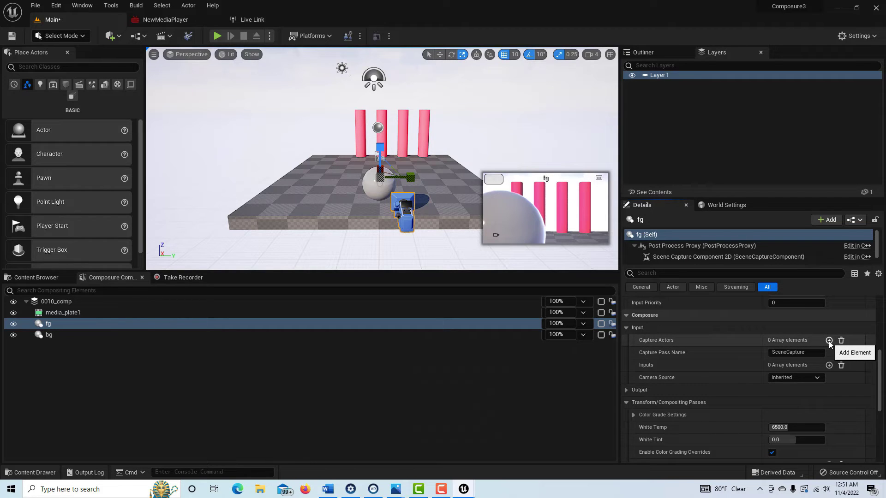
pyautogui.click(828, 340)
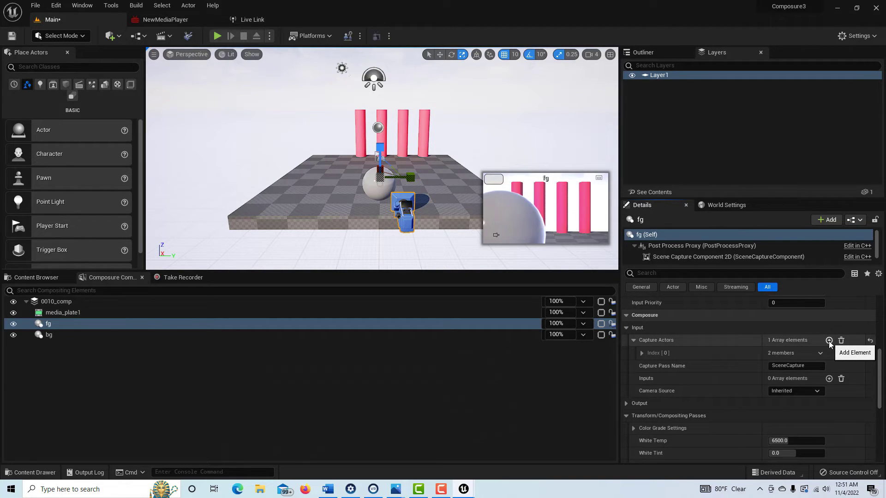
# Step: Set the ActorSet of the fg element's capture actor entry to Layer1 and preview the 0010_comp composite
pyautogui.click(641, 354)
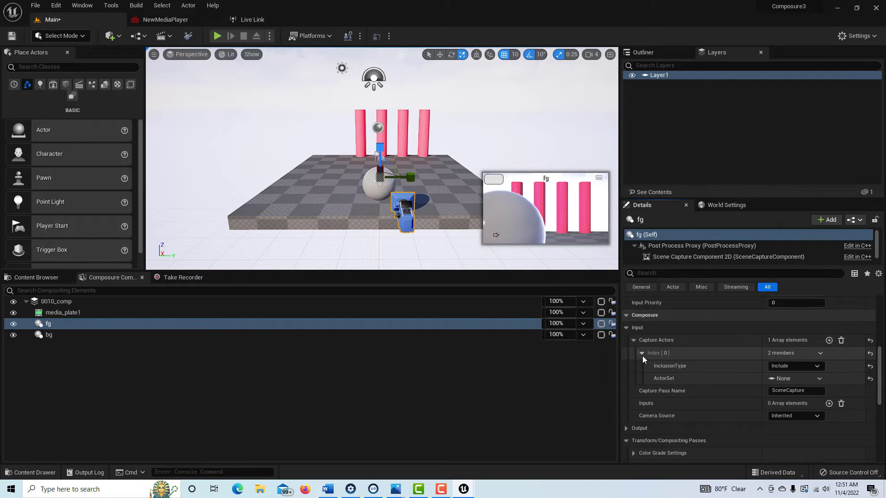
pyautogui.click(818, 378)
pyautogui.click(826, 415)
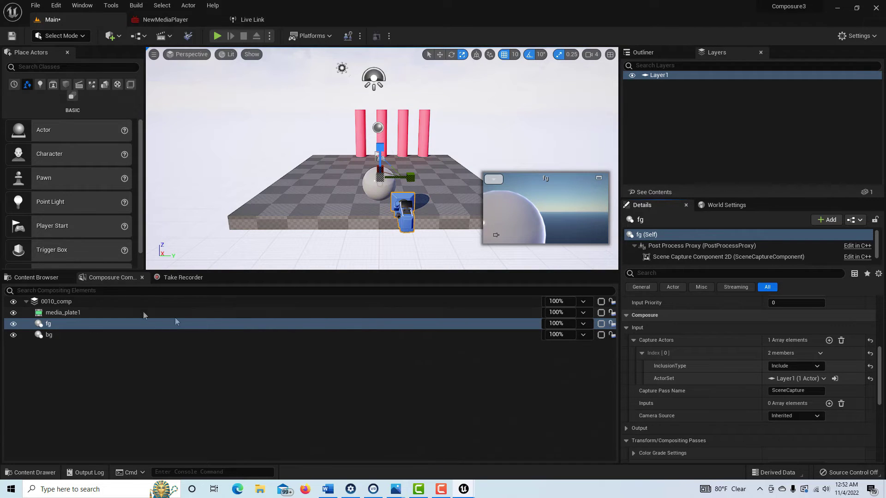
pyautogui.click(86, 303)
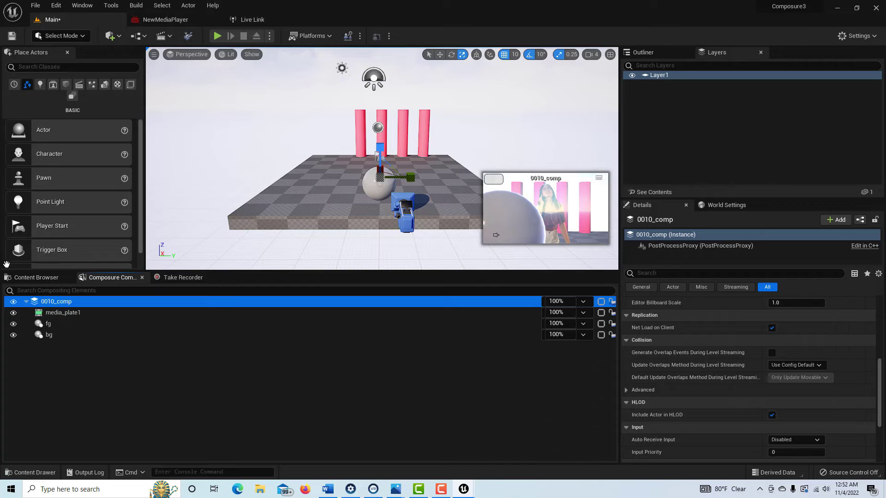
# Step: Turn off Visible for the Atmospheric Fog actor, preview the 0010_comp composite again and save the pending changes
pyautogui.click(38, 278)
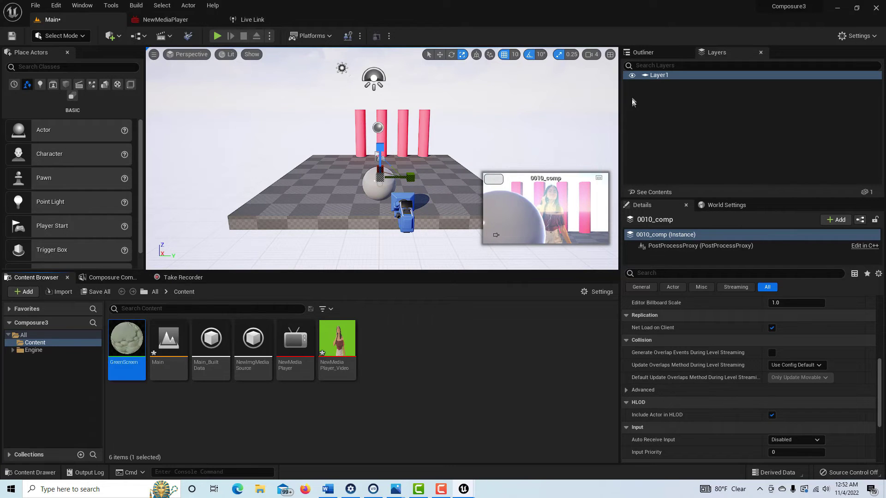
pyautogui.click(656, 49)
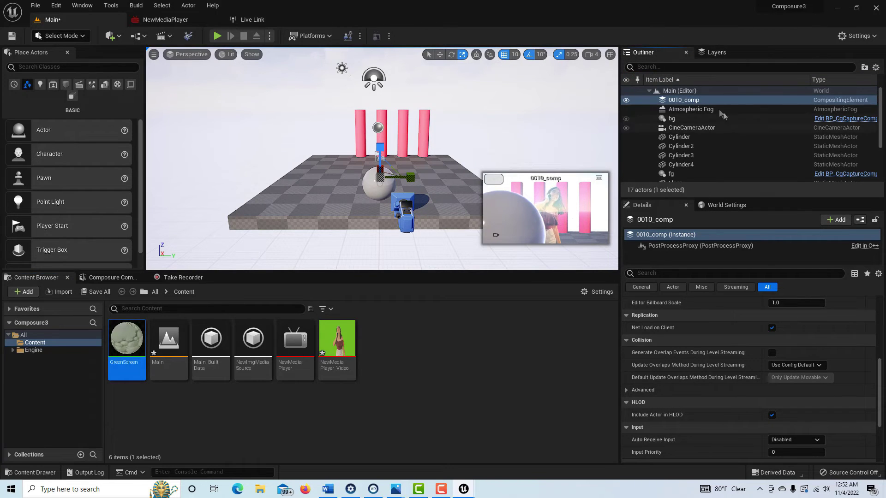
pyautogui.click(681, 109)
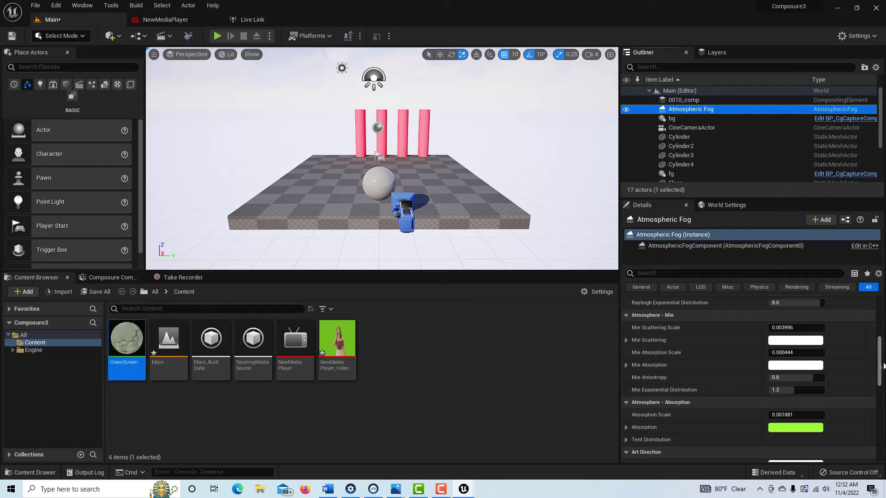
pyautogui.click(882, 364)
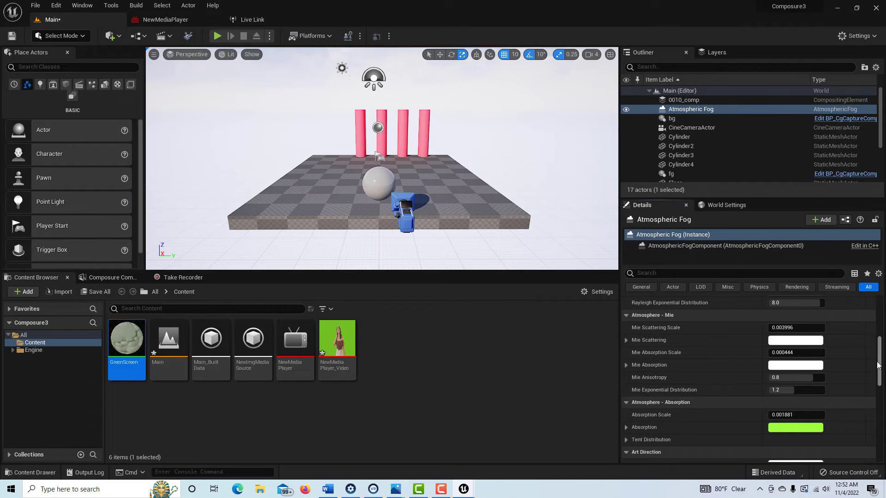
pyautogui.scroll(-5, 878, 366)
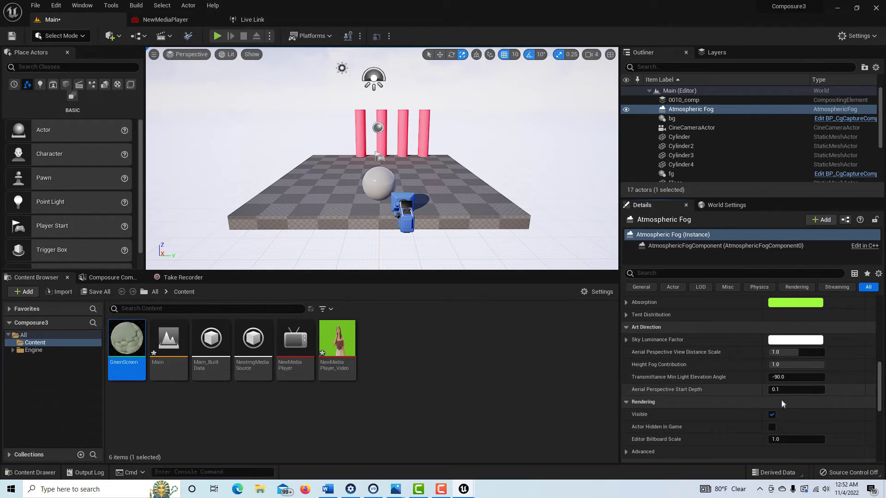
pyautogui.click(773, 415)
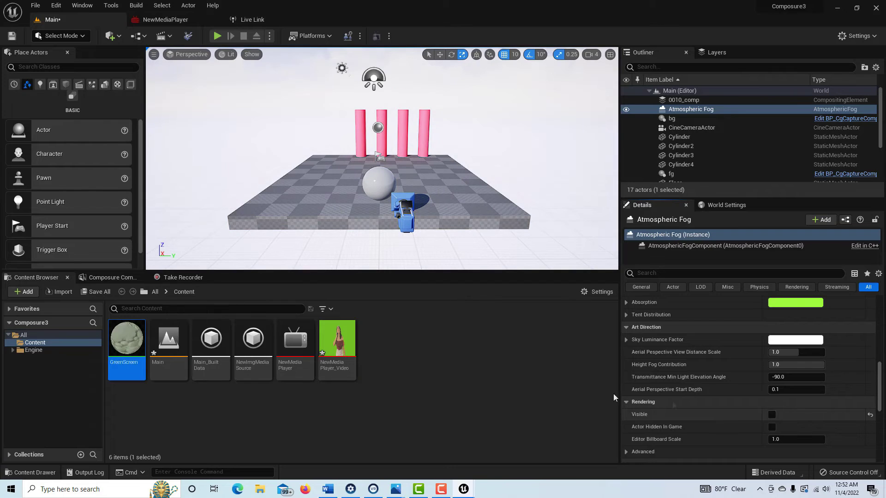
pyautogui.click(113, 277)
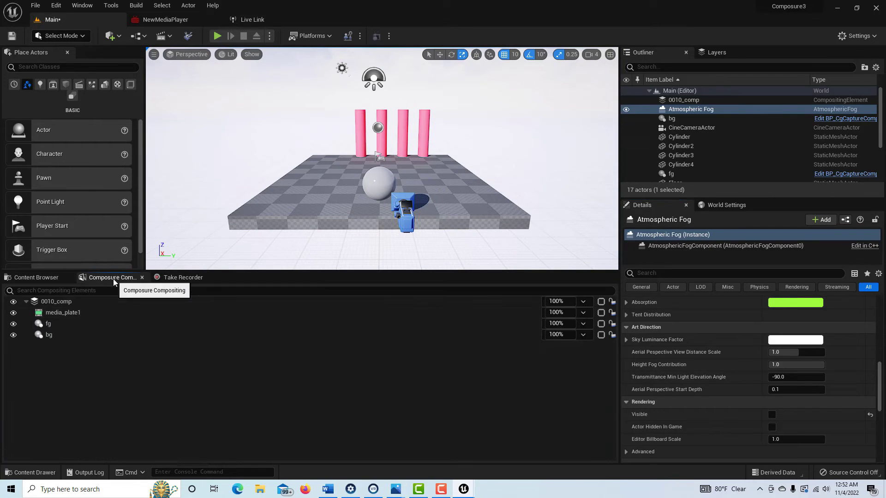
pyautogui.click(69, 303)
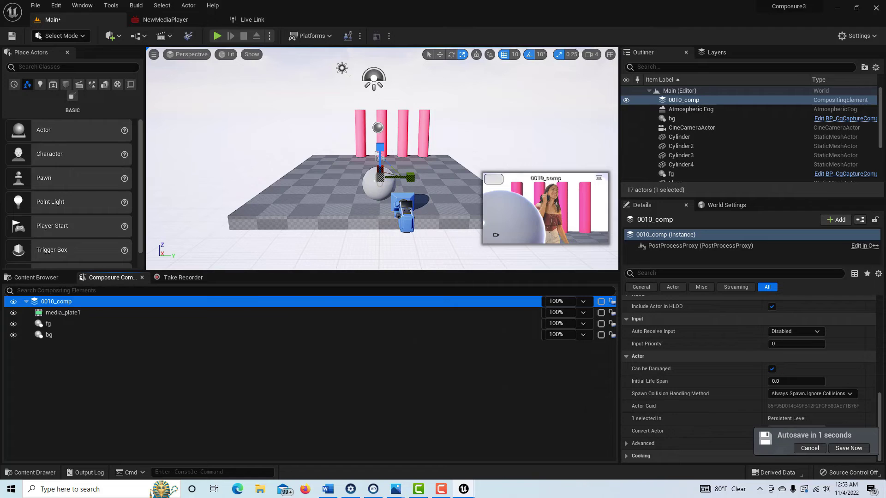
pyautogui.click(836, 449)
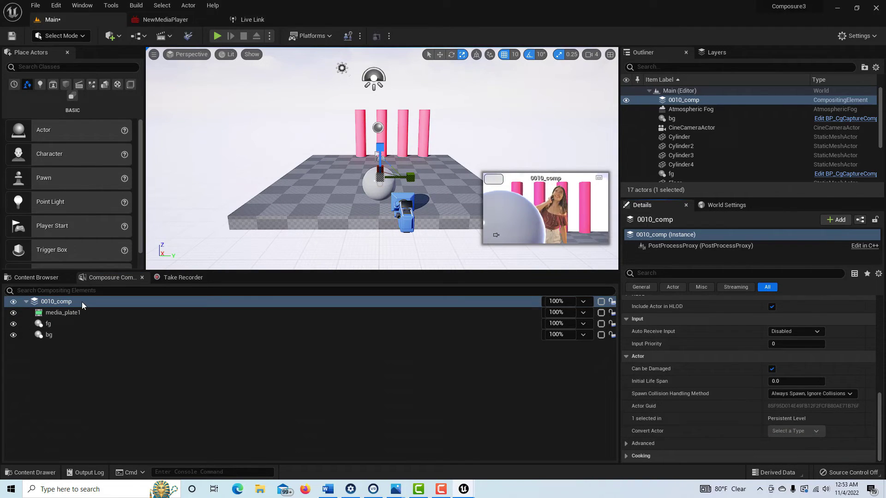
# Step: Add an output pass to 0010_comp and set it to Player Viewport Compositing Output
pyautogui.moveTo(879, 416); pyautogui.dragTo(879, 384)
pyautogui.scroll(10, 748, 376)
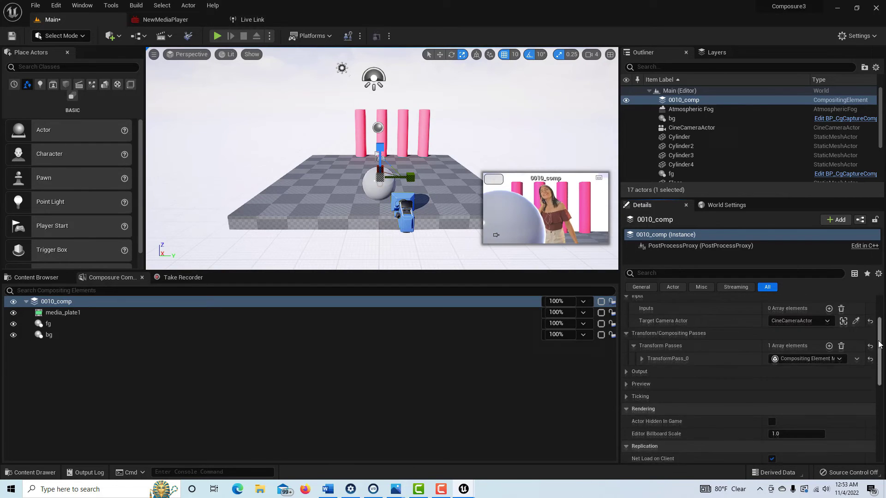
pyautogui.click(627, 399)
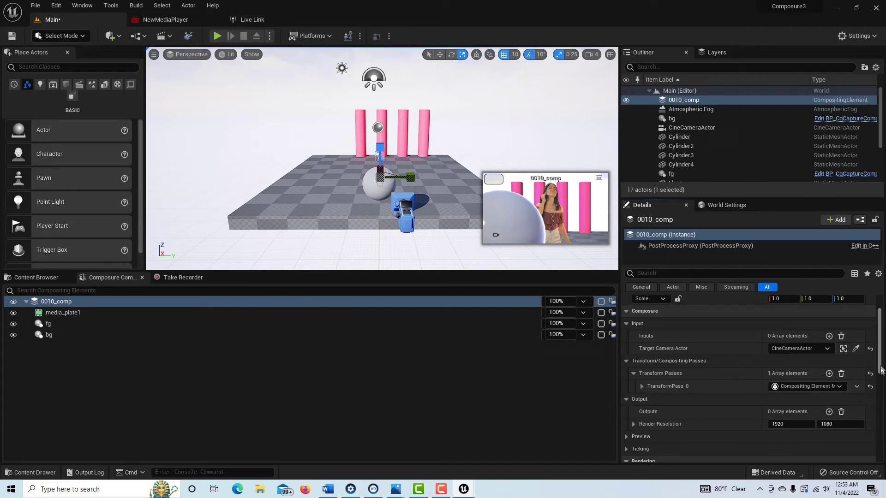
pyautogui.scroll(-2, 880, 369)
pyautogui.click(830, 379)
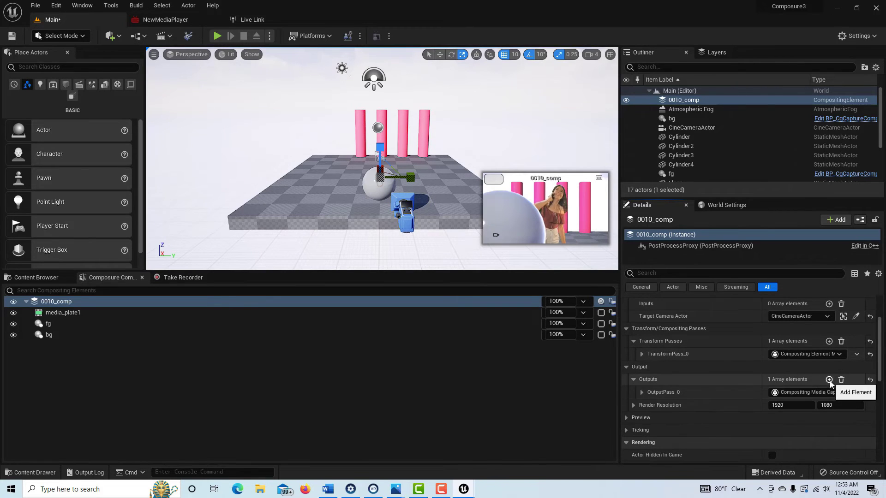
pyautogui.click(826, 392)
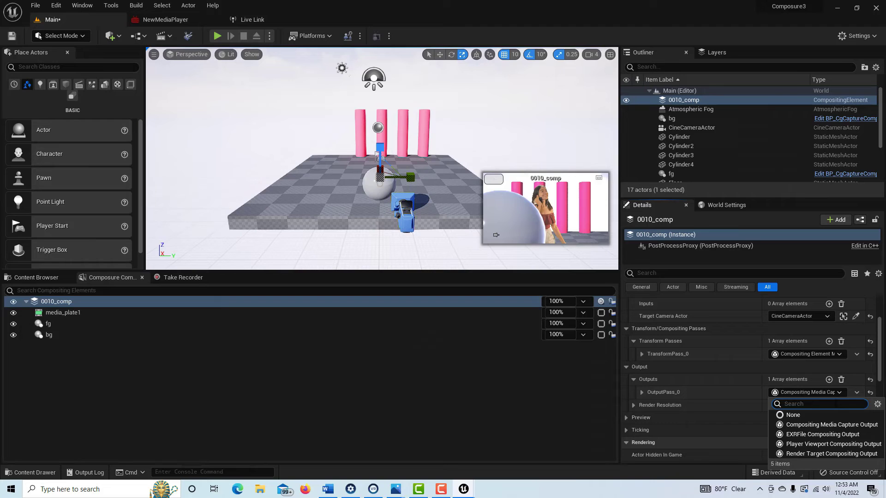
pyautogui.click(831, 444)
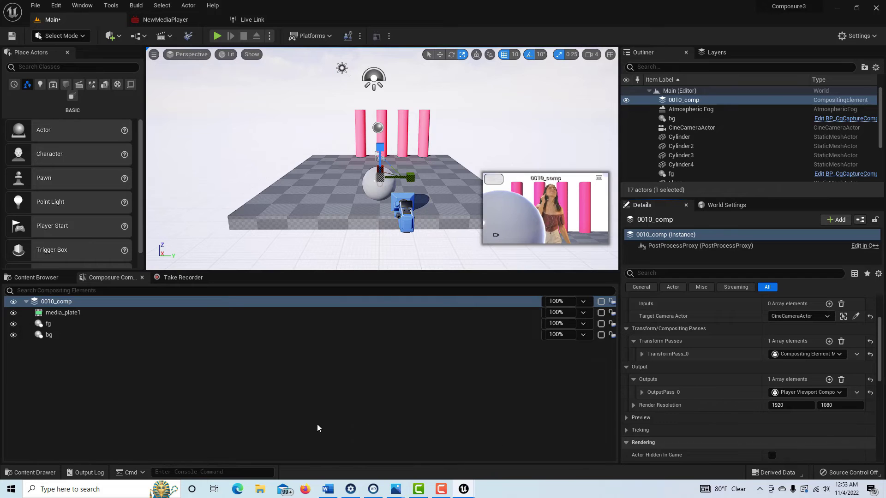
# Step: Open the Level Blueprint, add a variable with its default name, and compile and save the blueprint
pyautogui.click(138, 35)
pyautogui.click(193, 102)
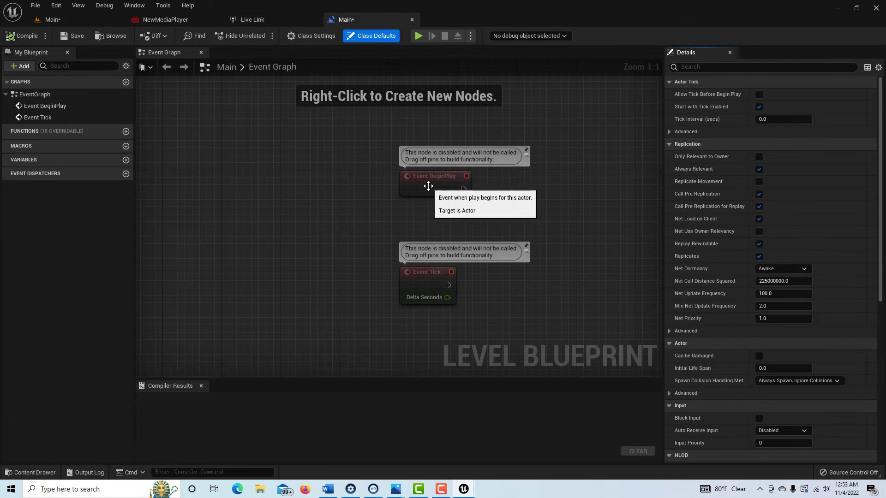
pyautogui.click(427, 188)
pyautogui.click(125, 160)
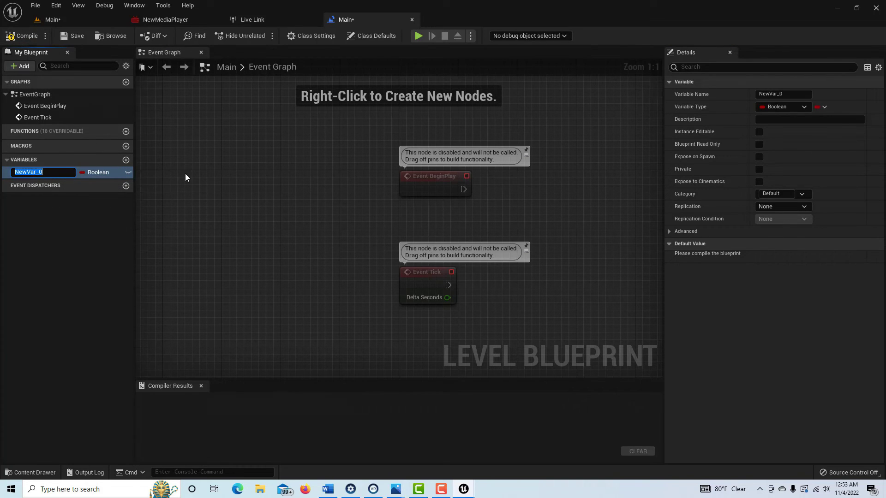
pyautogui.click(18, 35)
pyautogui.click(73, 36)
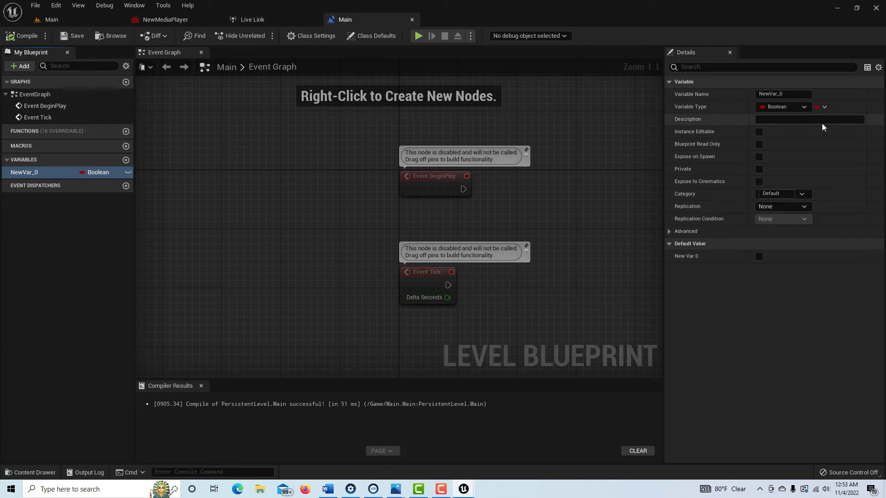
# Step: Change the type of variable NewVar_0 to a Media Player object reference
pyautogui.click(805, 108)
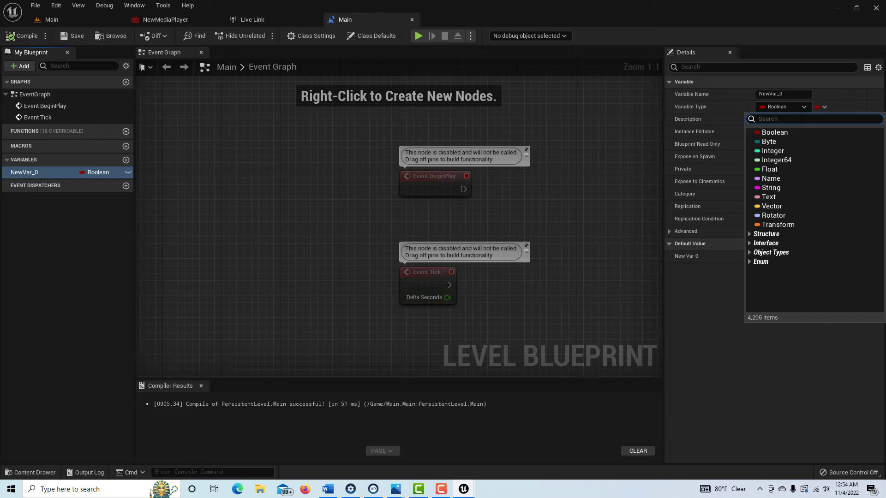
pyautogui.write('med')
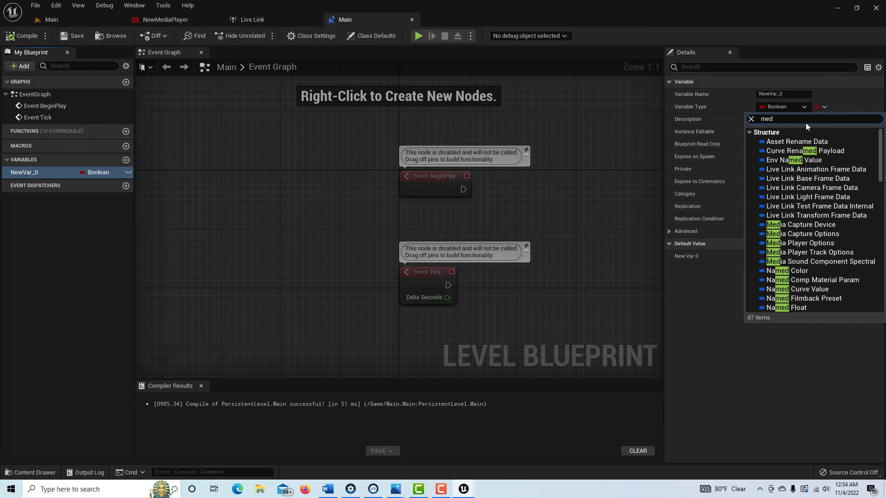
pyautogui.write('ia pla')
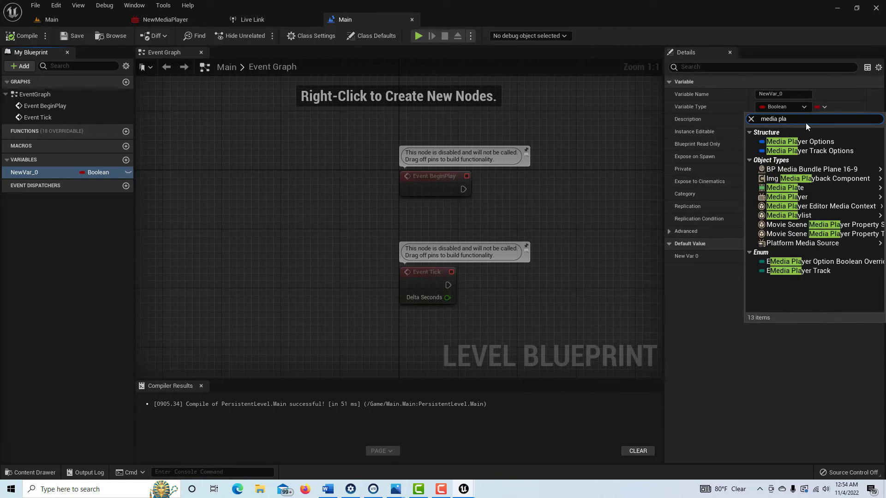
pyautogui.write('y')
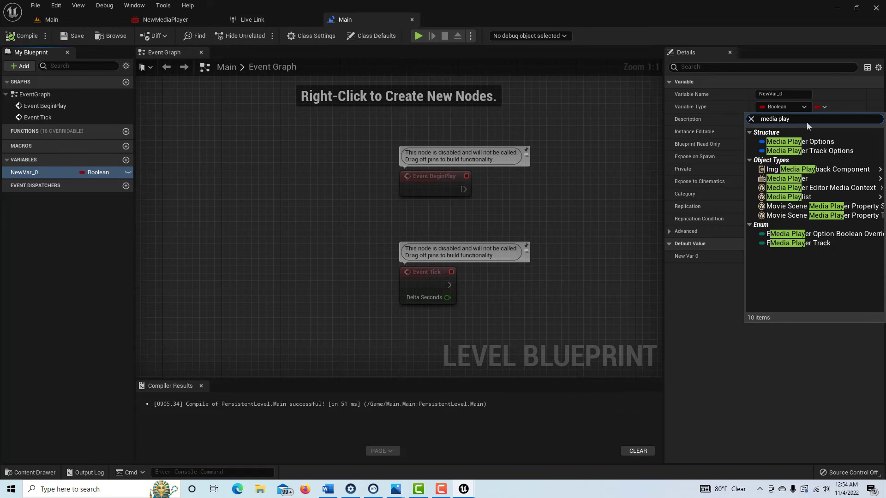
pyautogui.moveTo(800, 180)
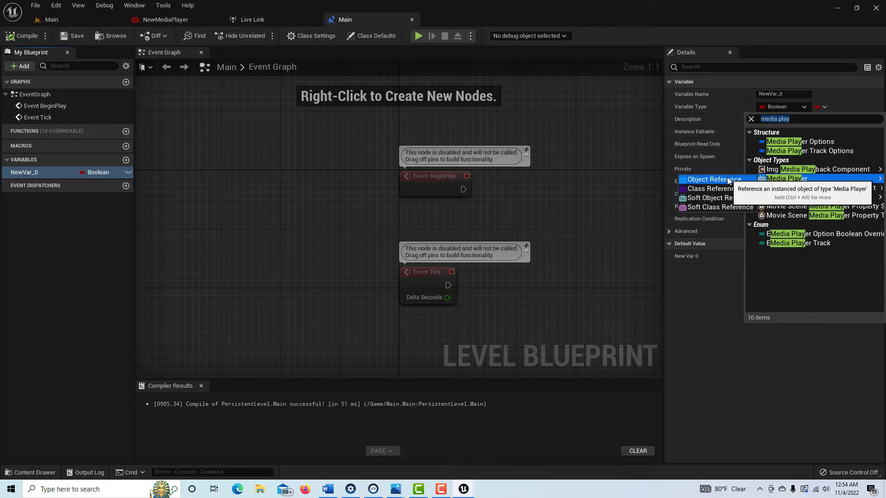
pyautogui.click(715, 180)
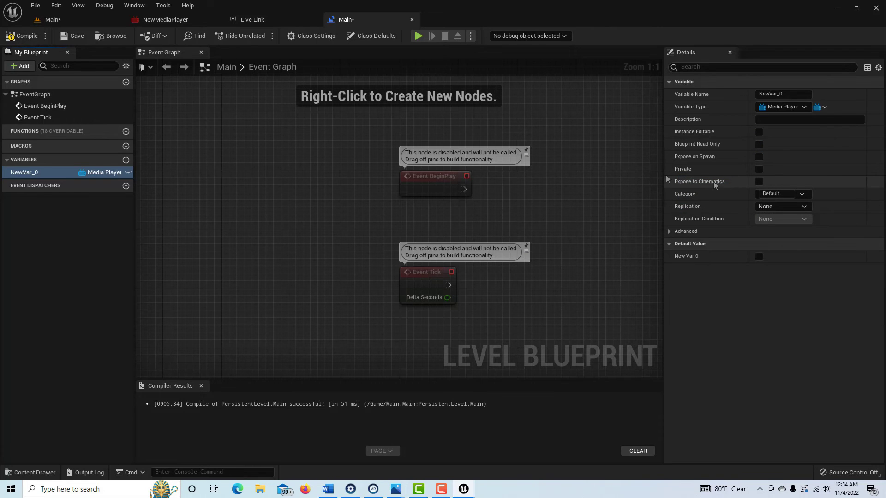
# Step: Compile and save the blueprint, and set the default value of NewVar_0 to NewMediaPlayer
pyautogui.click(15, 39)
pyautogui.click(74, 35)
pyautogui.click(861, 263)
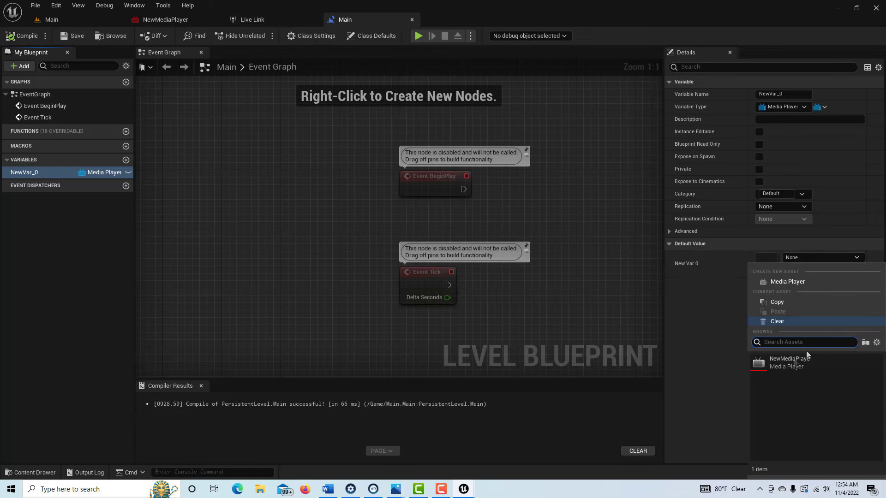
pyautogui.click(787, 364)
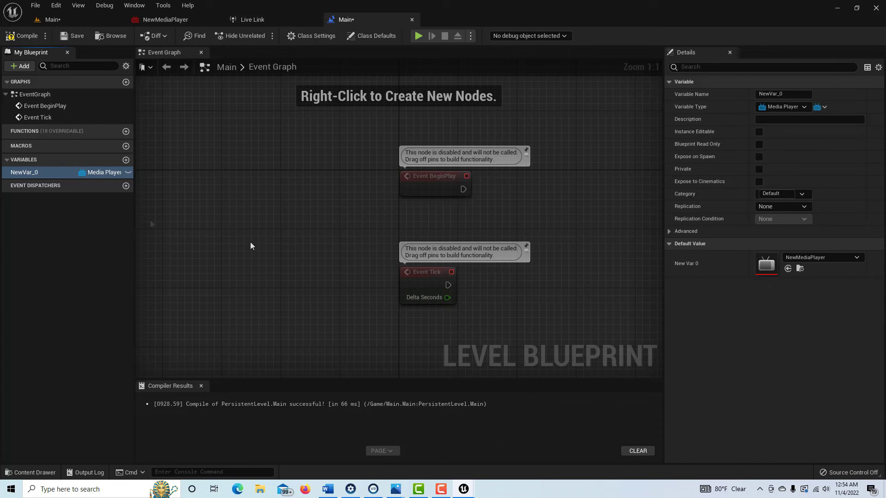
# Step: Place a getter for NewVar_0 in the Event Graph and connect it as the target of a new Open Source node
pyautogui.moveTo(52, 174); pyautogui.dragTo(264, 220)
pyautogui.click(283, 239)
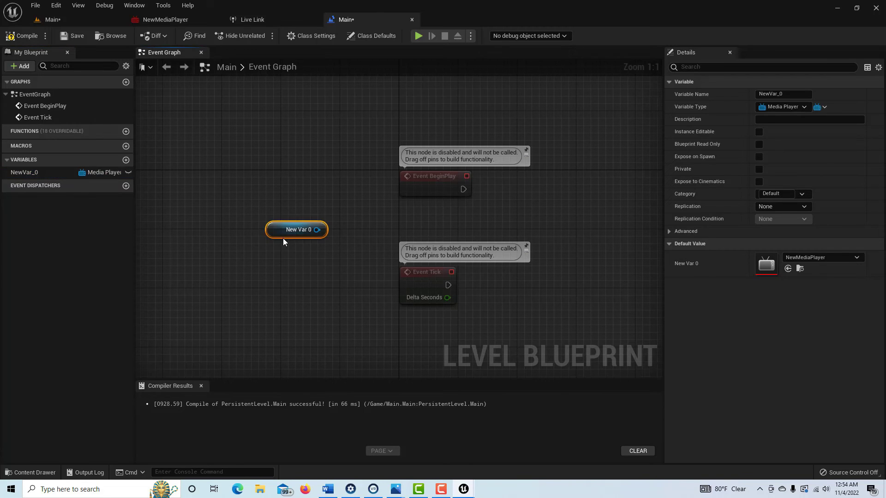
pyautogui.moveTo(316, 230); pyautogui.dragTo(416, 230)
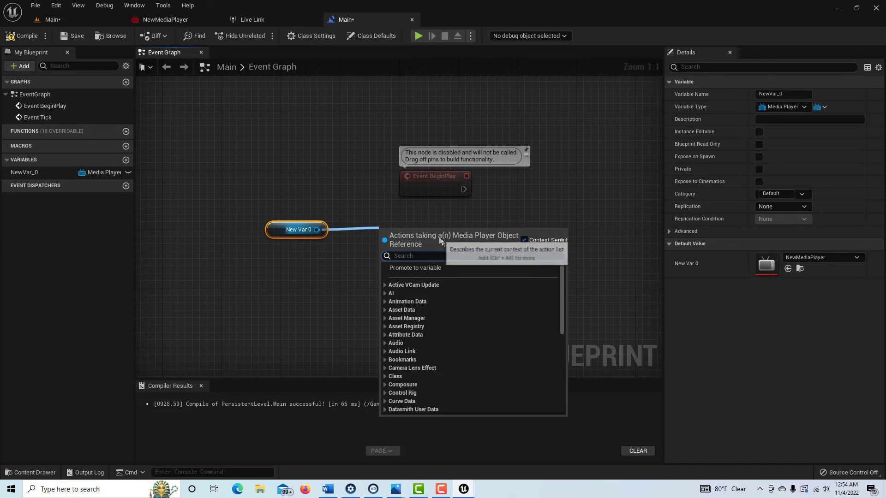
pyautogui.write('open')
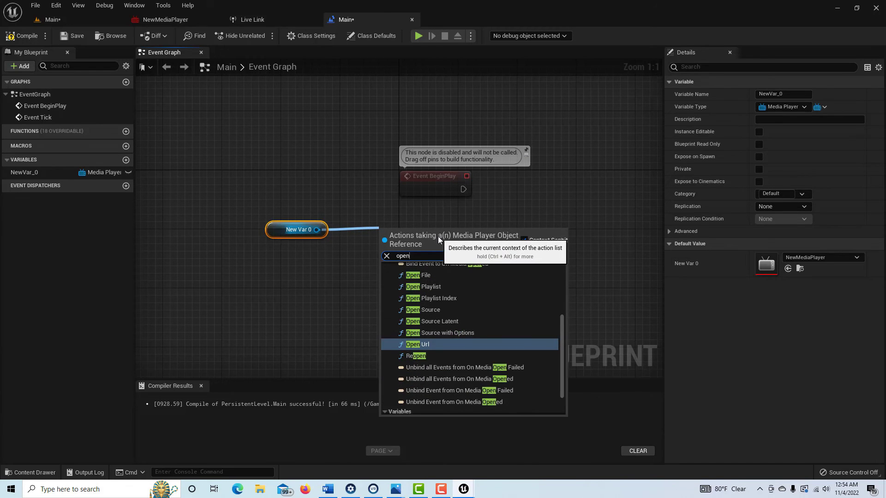
pyautogui.click(419, 310)
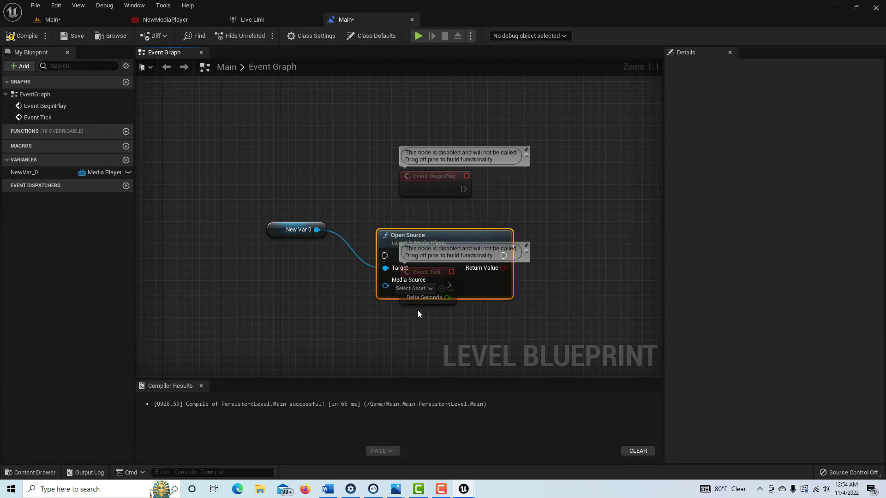
# Step: Set the Open Source node's media source to NewImgMediaSource, trigger it from Event BeginPlay, and compile the Level Blueprint
pyautogui.moveTo(431, 182); pyautogui.dragTo(334, 150)
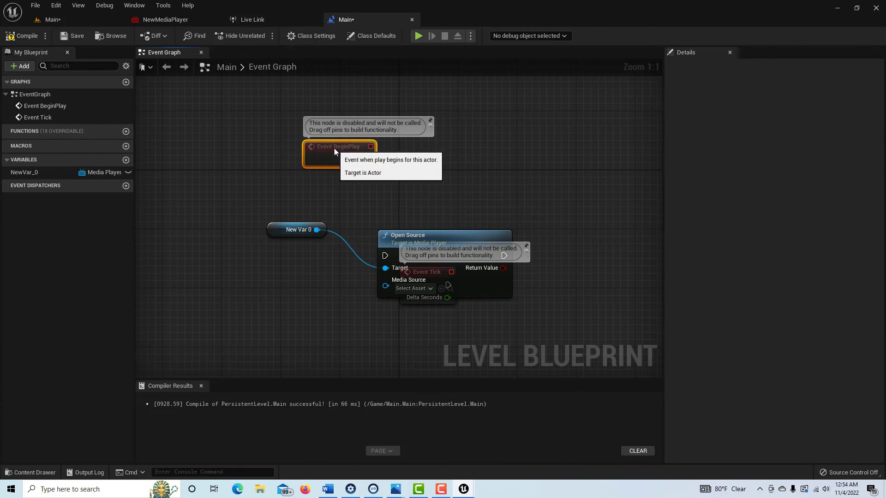
pyautogui.moveTo(404, 232); pyautogui.dragTo(478, 158)
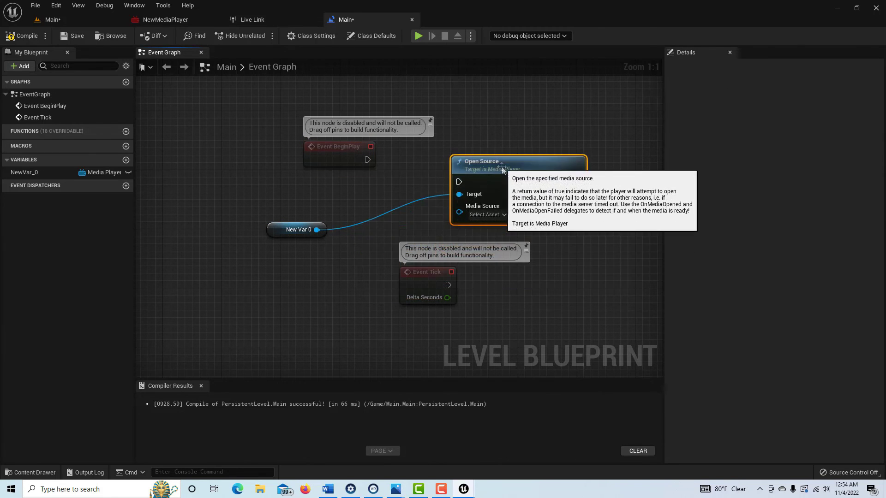
pyautogui.click(505, 214)
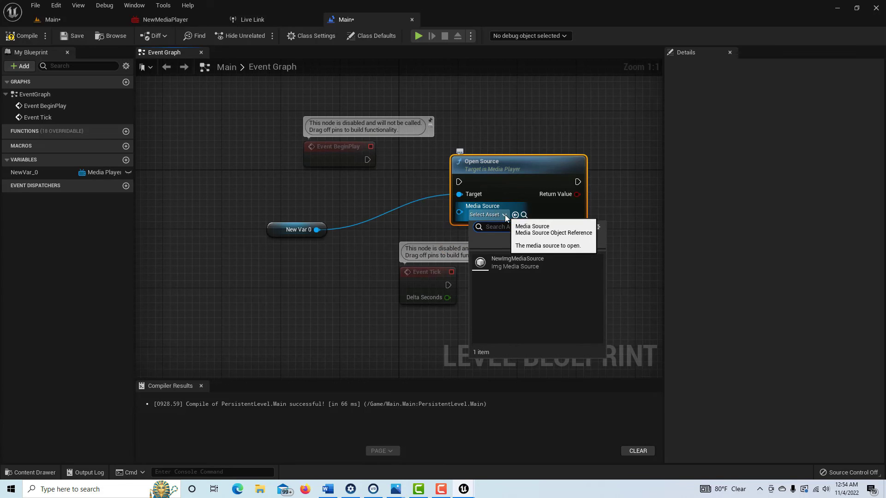
pyautogui.click(516, 263)
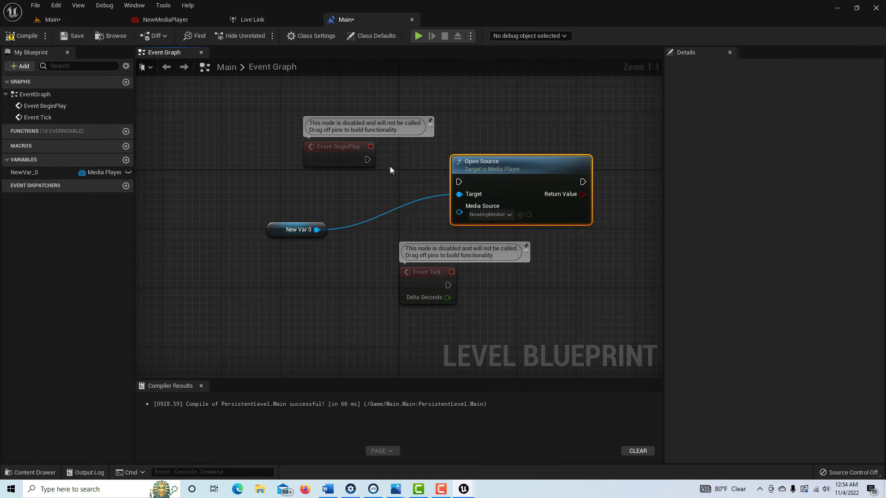
pyautogui.moveTo(366, 160); pyautogui.dragTo(461, 182)
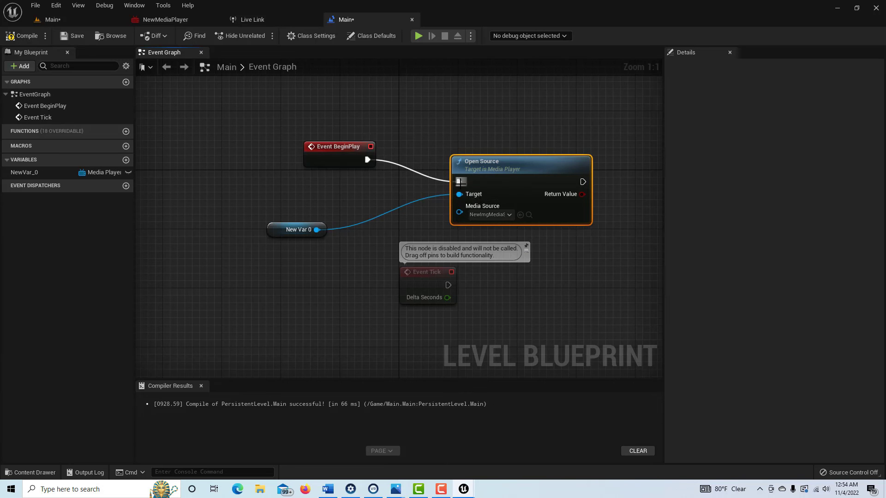
pyautogui.click(32, 35)
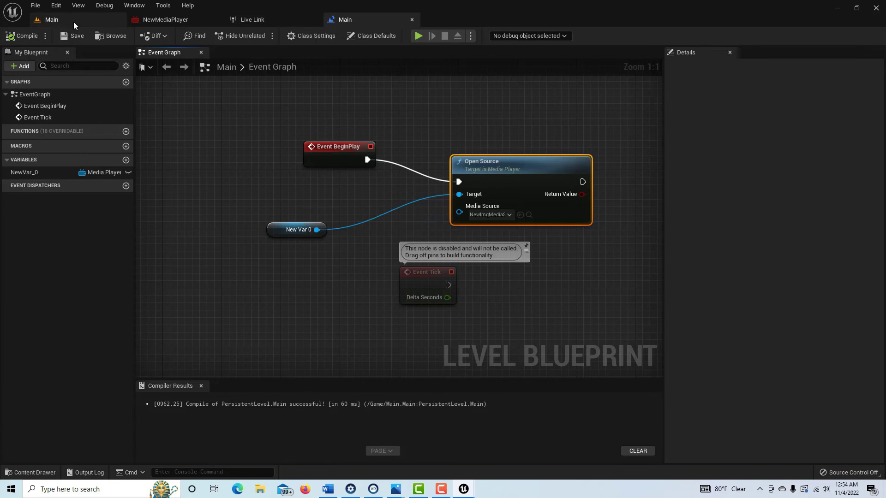
# Step: Return to the Main level and play it in the editor to check the composite output, and stop the play session
pyautogui.click(73, 21)
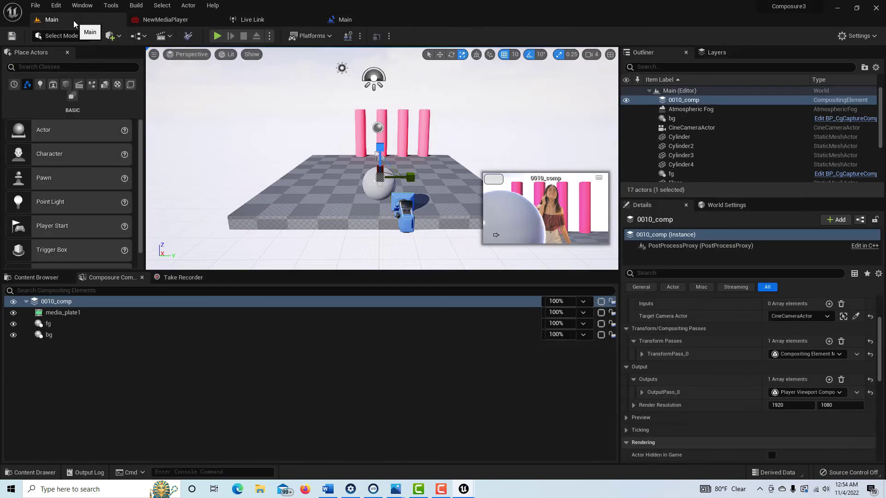
pyautogui.click(218, 37)
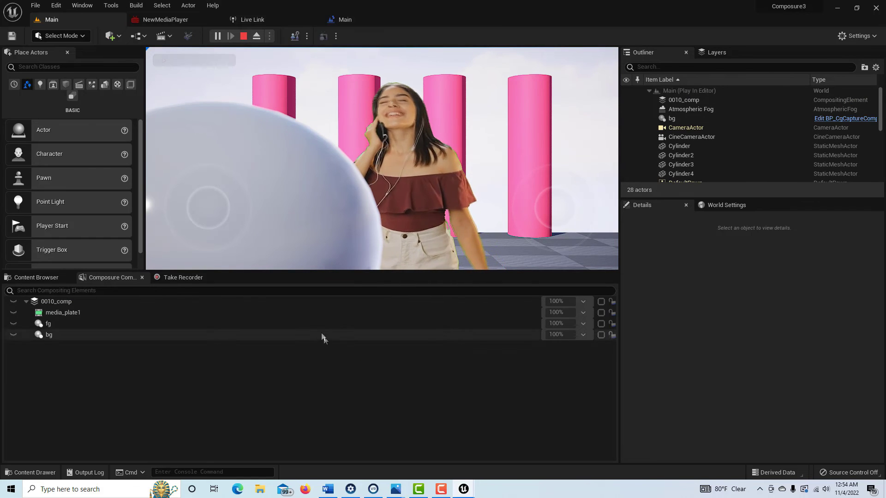
pyautogui.click(244, 37)
# Step: Check the media_plate1 element, play NewImgMediaSource in NewMediaPlayer to restore its feed, and return to the Main level
pyautogui.click(307, 301)
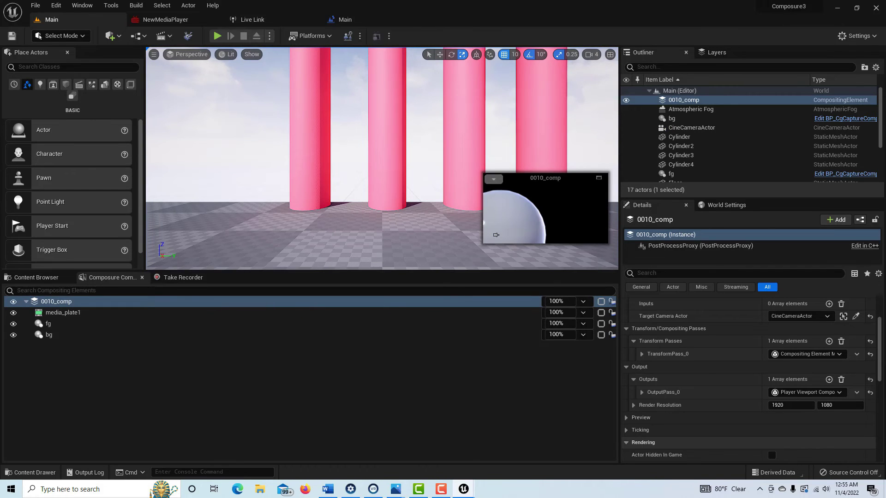
pyautogui.click(74, 313)
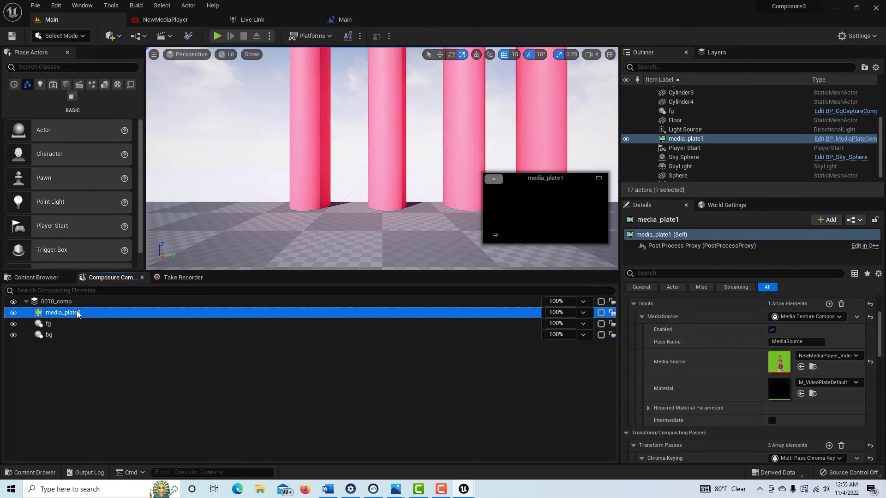
pyautogui.click(57, 283)
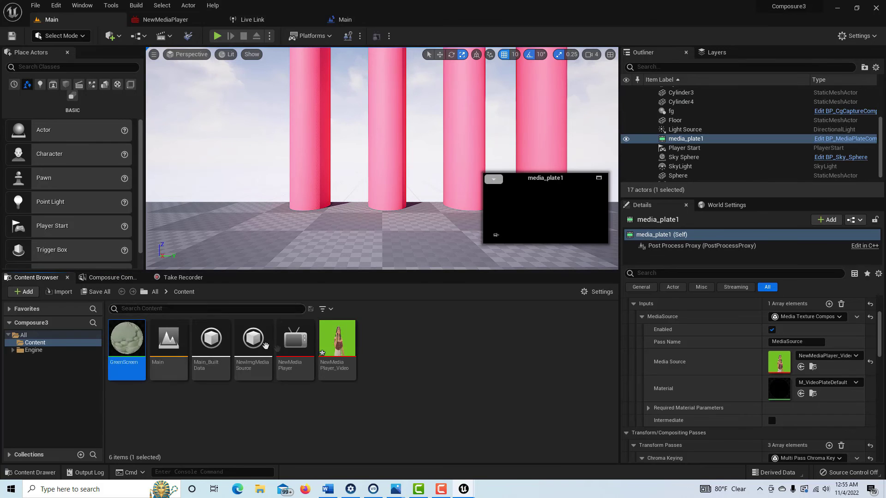
pyautogui.doubleClick(290, 346)
pyautogui.doubleClick(292, 355)
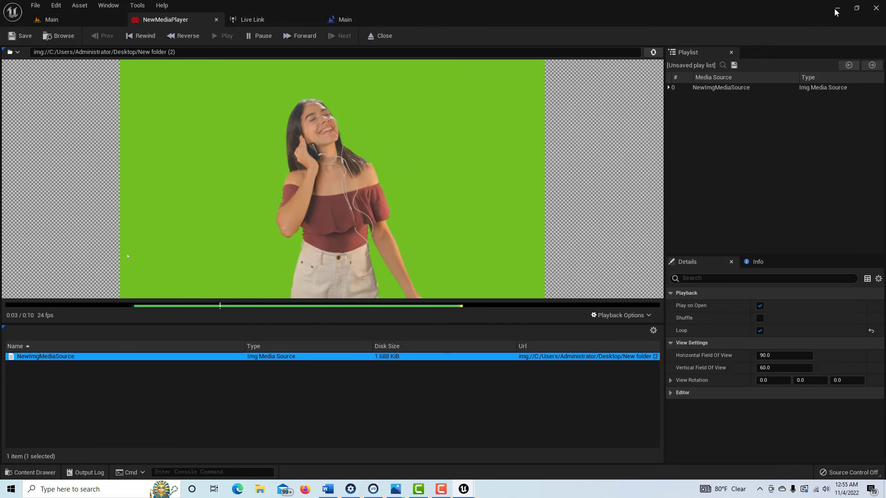
pyautogui.click(66, 19)
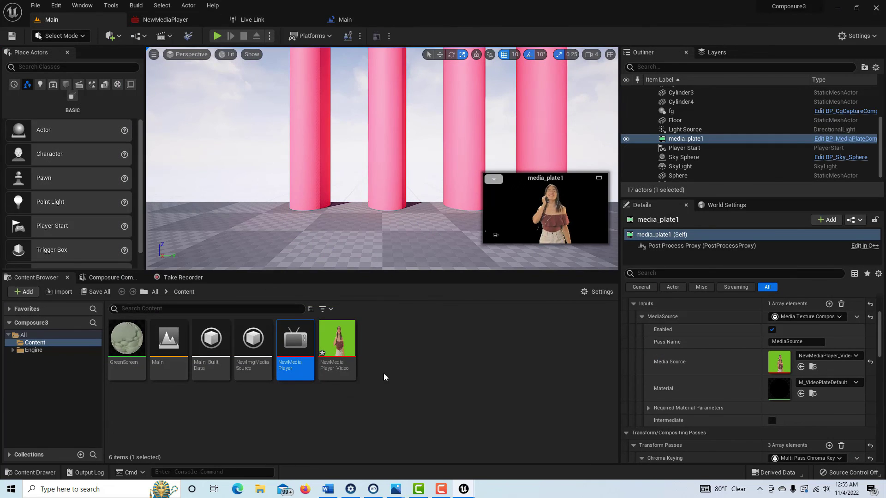
# Step: Open the Take Recorder's pending take in Sequencer and add the 0010_comp compositing element to it as a track
pyautogui.click(110, 278)
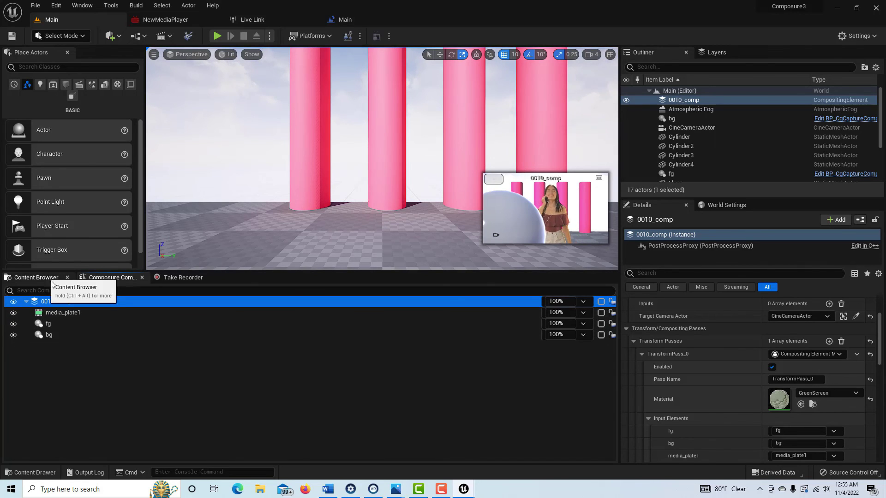
pyautogui.click(25, 302)
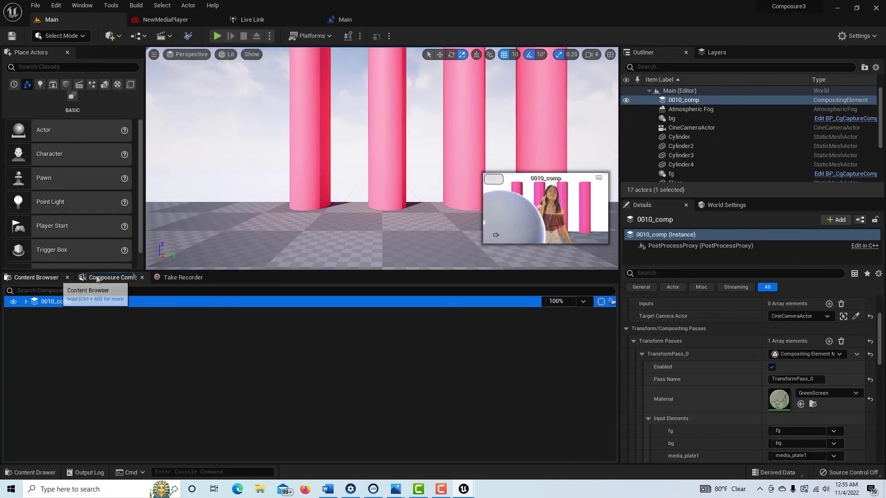
pyautogui.click(176, 277)
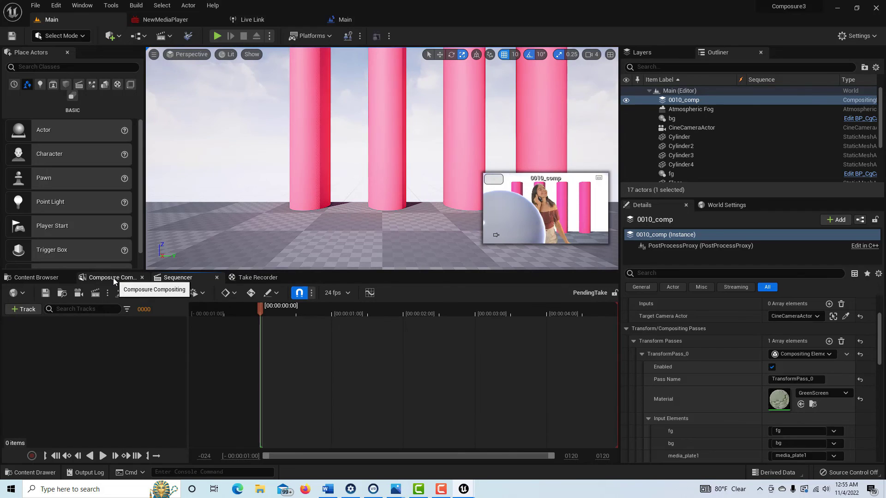
pyautogui.click(112, 278)
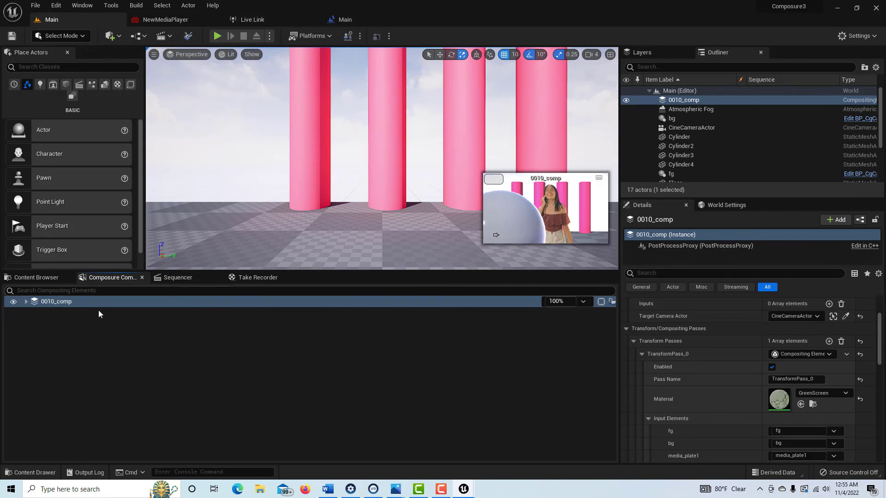
pyautogui.moveTo(82, 303); pyautogui.dragTo(137, 325)
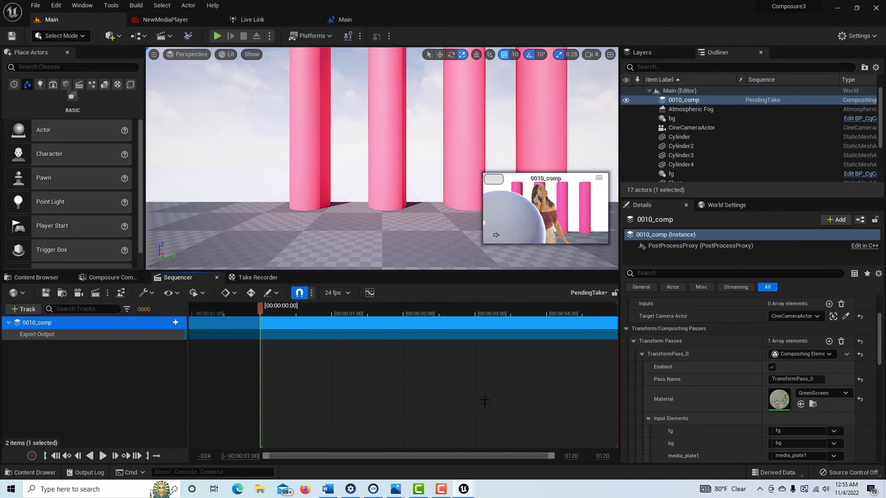
# Step: Set the sequence's working range end to frame 2000 and extend the playback end to about 13.5 seconds
pyautogui.moveTo(620, 365); pyautogui.dragTo(639, 365)
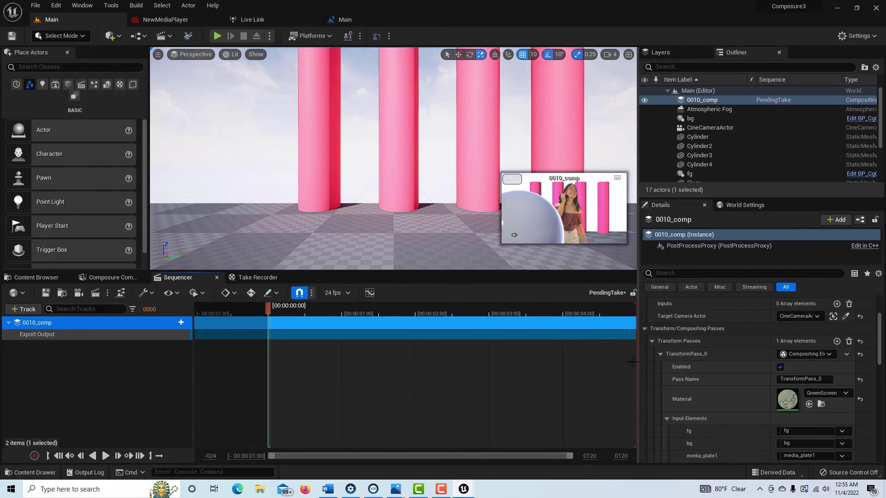
pyautogui.click(610, 456)
pyautogui.write('2000')
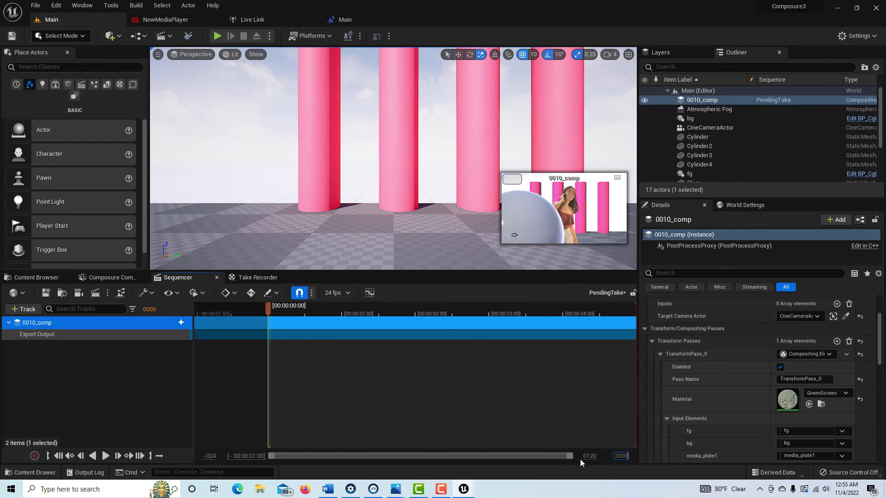
pyautogui.press('Return')
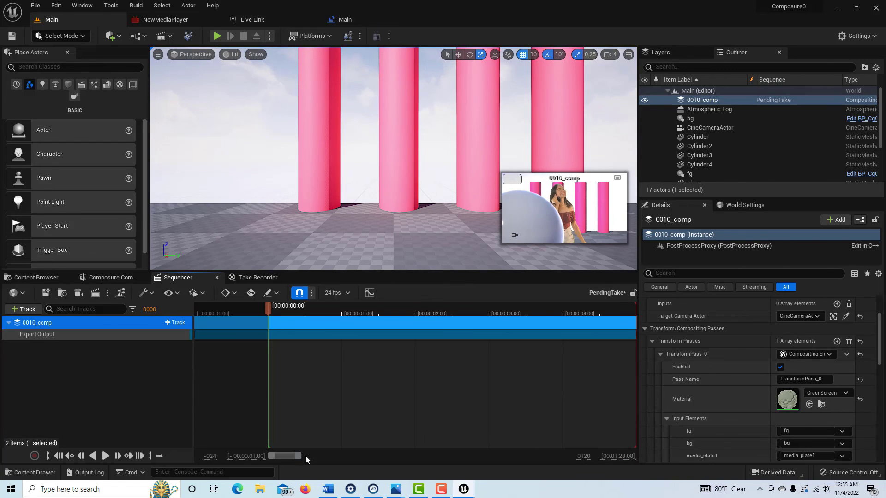
pyautogui.moveTo(299, 457); pyautogui.dragTo(356, 458)
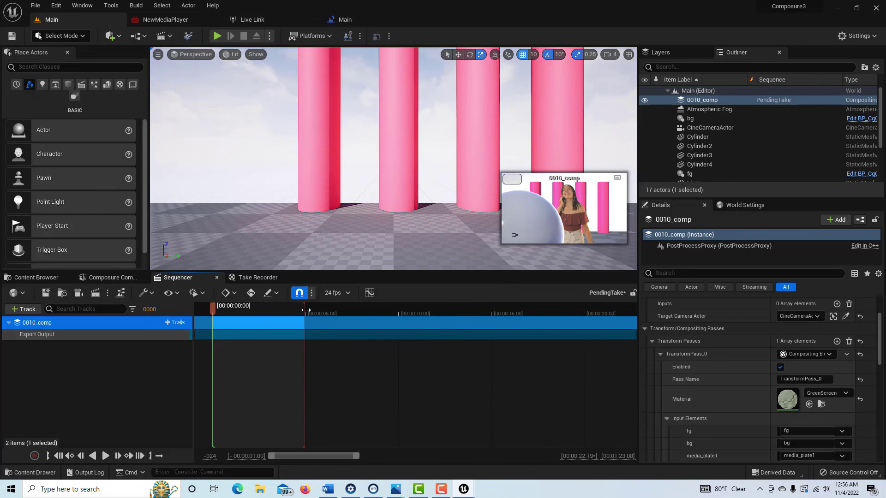
pyautogui.moveTo(304, 323); pyautogui.dragTo(463, 317)
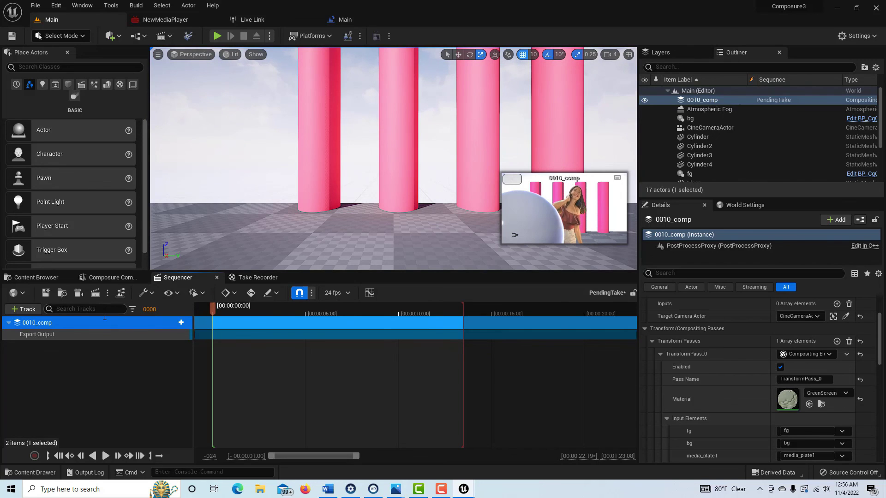
# Step: Set Sequencer's movie rendering method to Movie Scene Capture (Legacy)
pyautogui.click(108, 294)
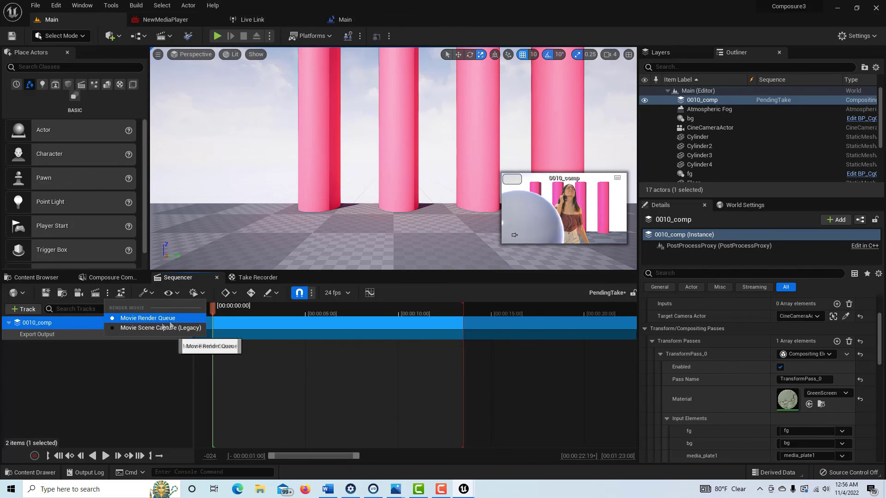
pyautogui.click(114, 329)
pyautogui.click(75, 400)
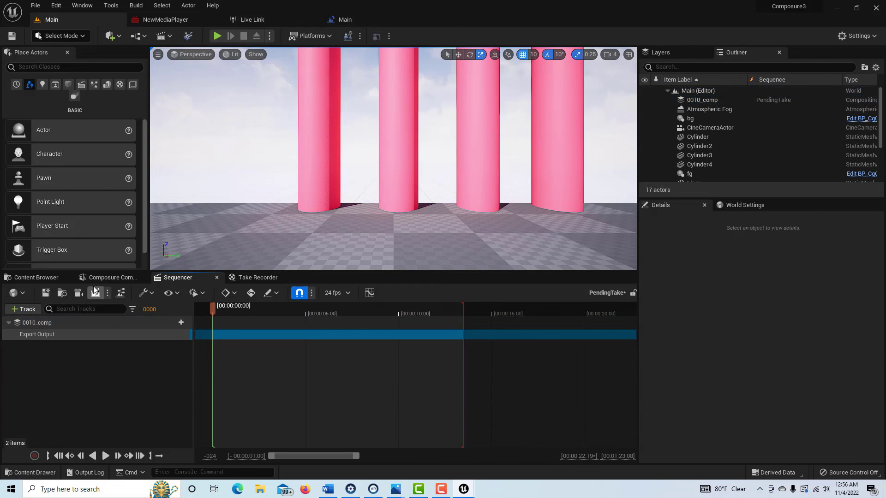
# Step: Set the image output format in the render movie settings to Image Sequence (jpg), and close the settings without capturing
pyautogui.click(96, 295)
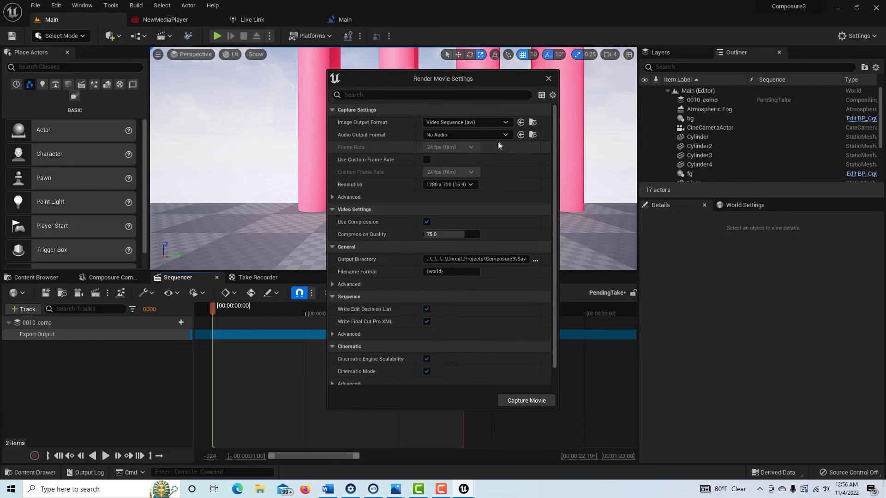
pyautogui.click(500, 123)
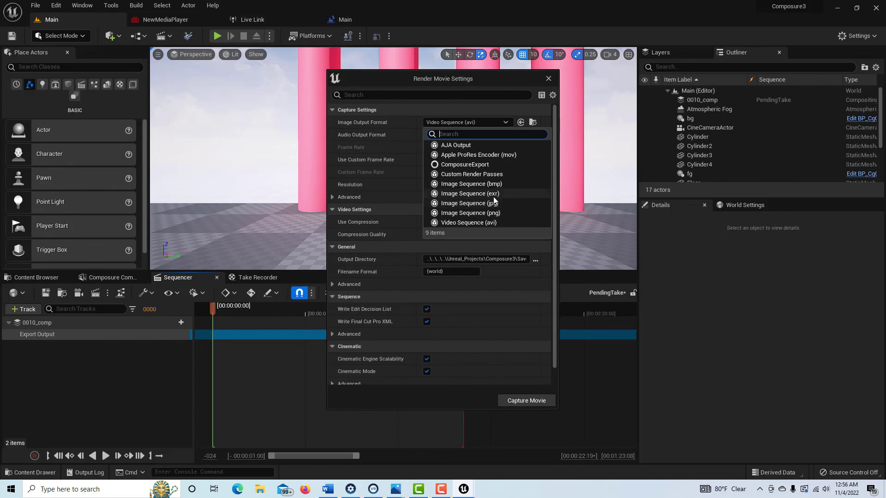
pyautogui.click(494, 204)
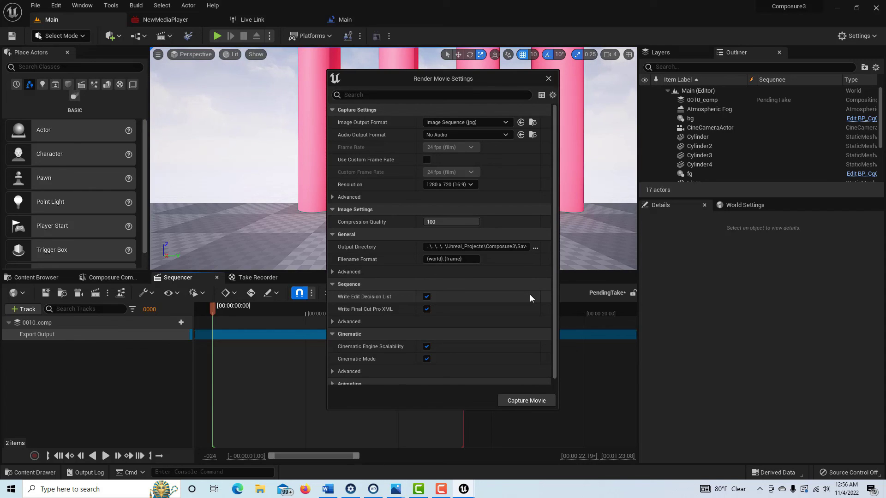
pyautogui.click(549, 80)
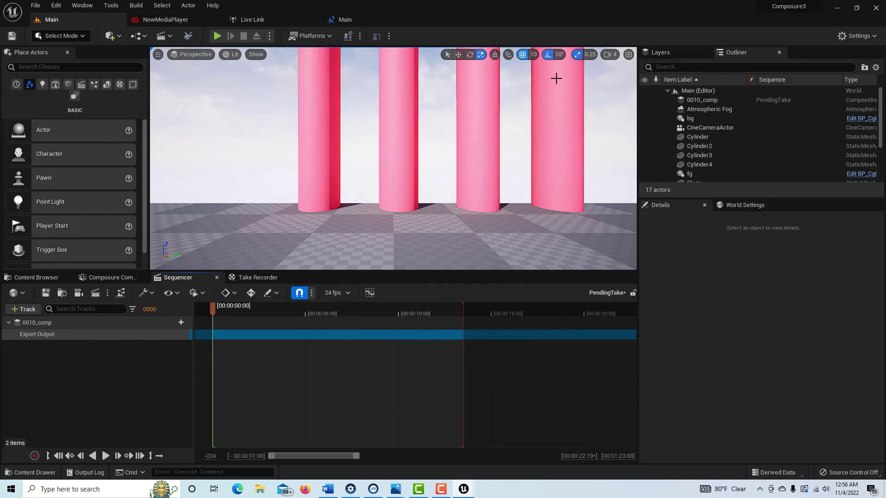